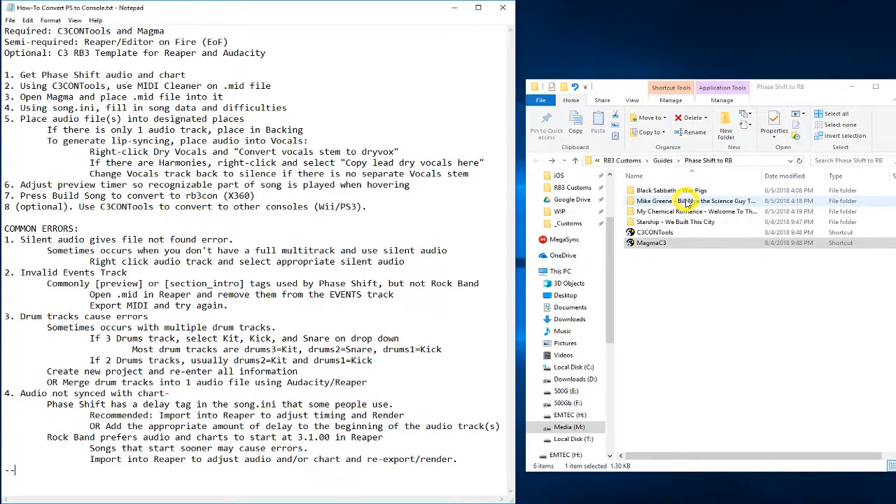
Open the Bill Nye the Science Guy Theme song folder and launch the MIDI Cleaner in C3 CON Tools
double_click(686, 201)
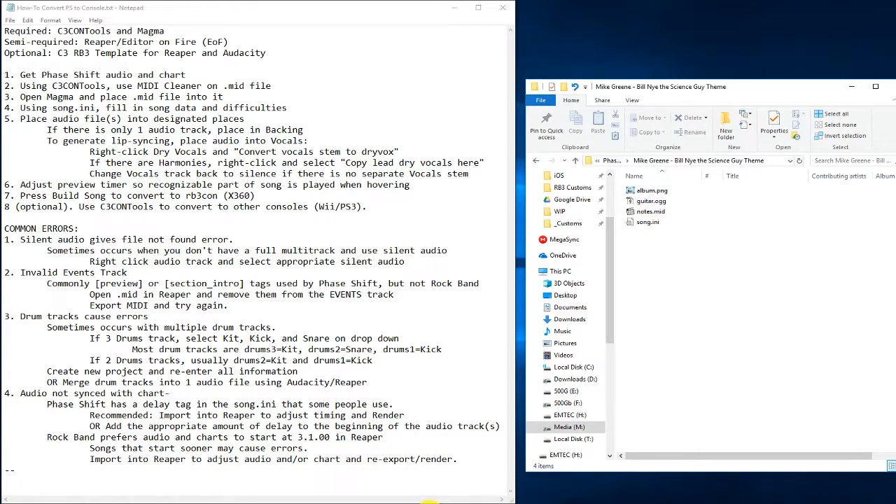
left_click(429, 502)
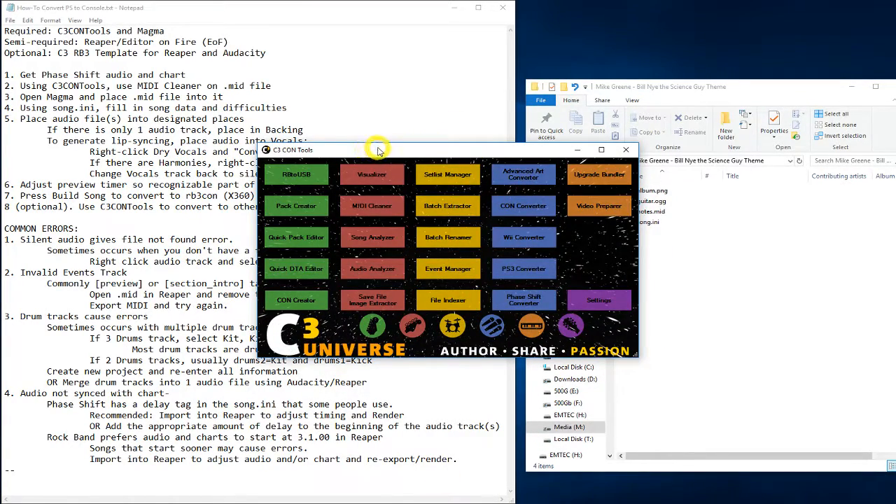
left_click_drag(378, 150, 298, 134)
left_click(292, 189)
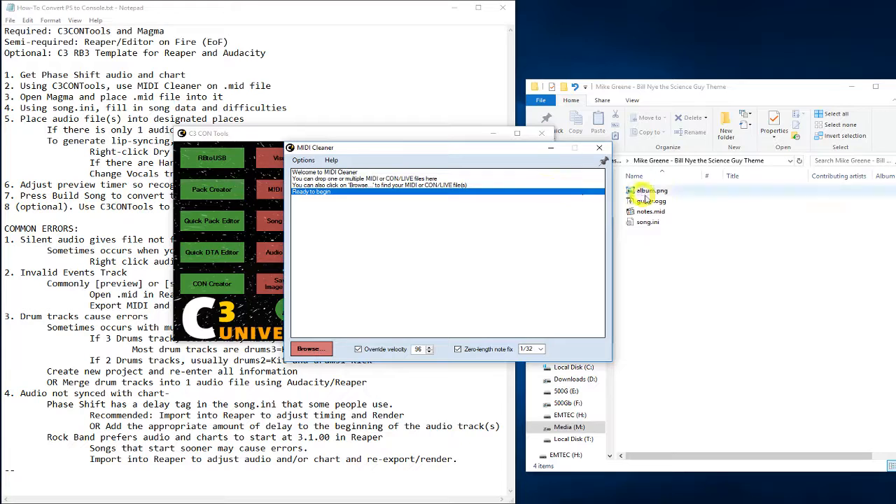
Run the MIDI Cleaner on the song folder's notes.mid, and put C3 CON Tools away
left_click_drag(648, 211, 499, 240)
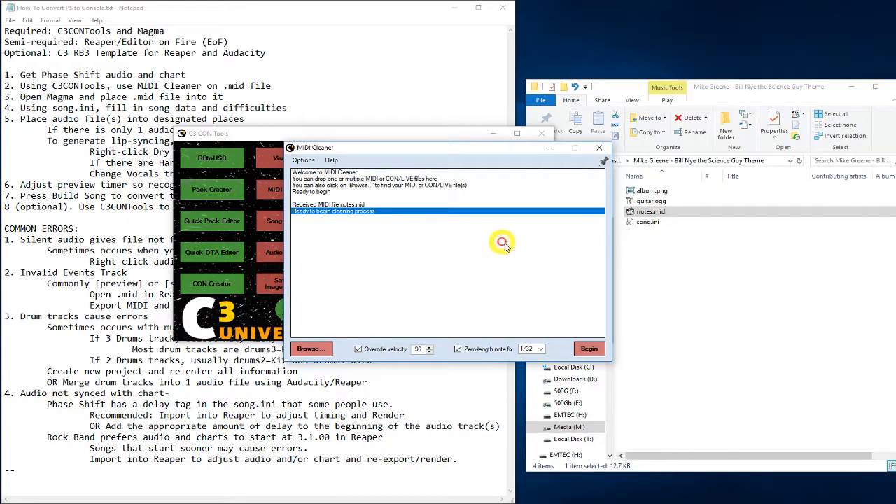
left_click(586, 352)
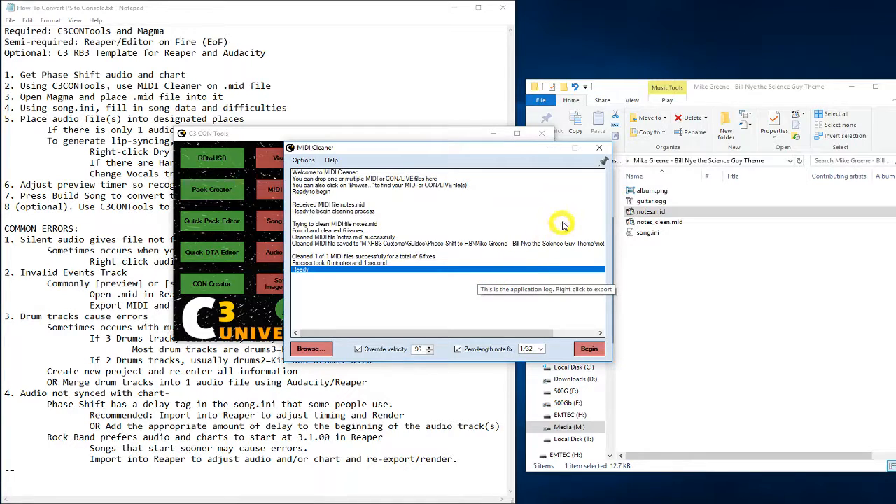
left_click(599, 147)
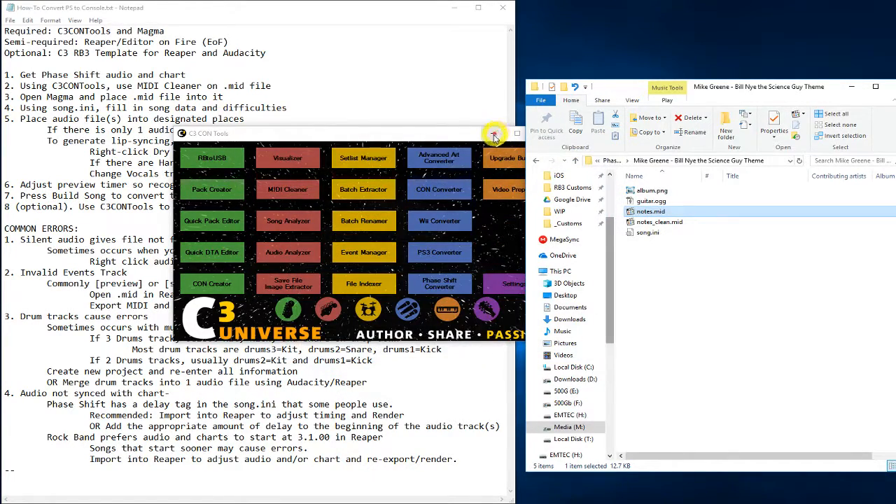
left_click(493, 135)
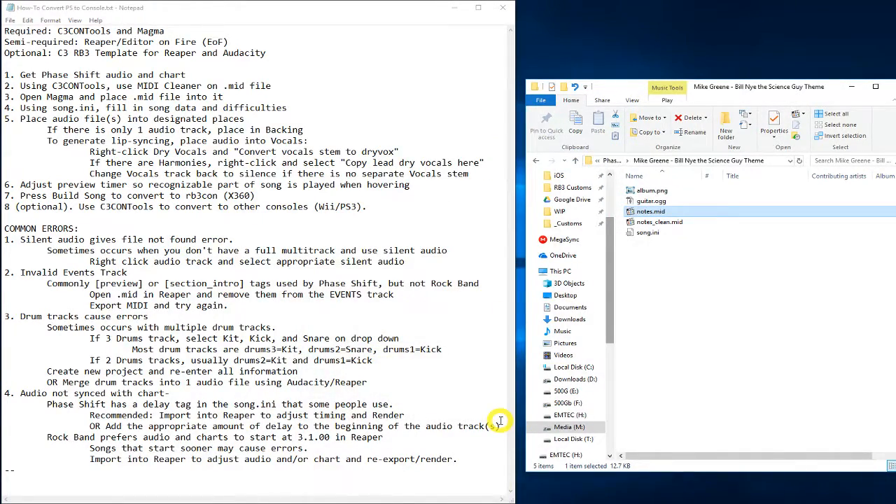
Switch to Magma, open the song's song.ini in Notepad and copy its artist value into the Artist field
left_click_drag(509, 104, 397, 84)
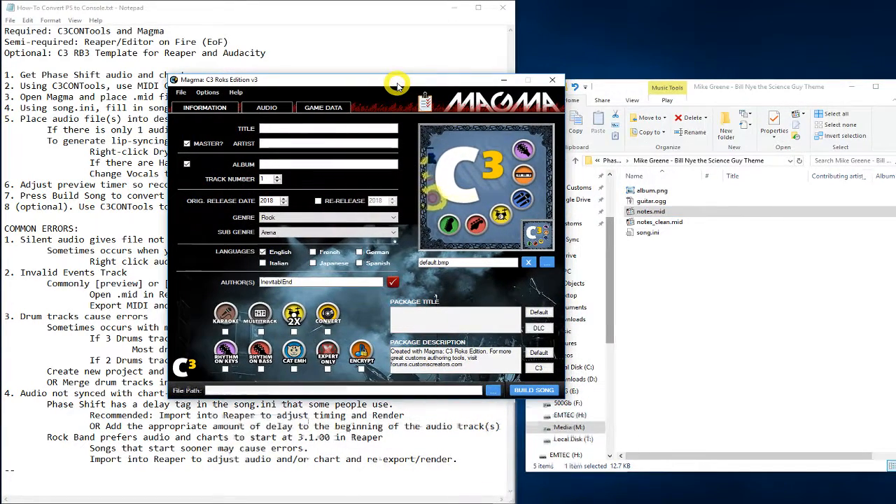
double_click(644, 236)
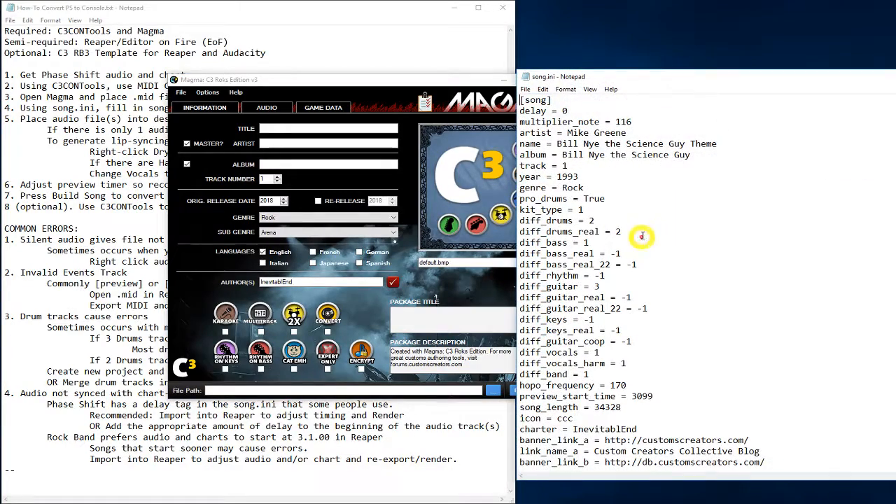
left_click_drag(620, 76, 681, 88)
left_click_drag(629, 143, 701, 145)
key("ctrl+c")
left_click(315, 144)
key("ctrl+v")
Copy the name and album from song.ini, entering title "Bill Nye the Science Guy Theme" and album "Bill Nye the Science Guy" in Magma
left_click_drag(619, 155, 780, 154)
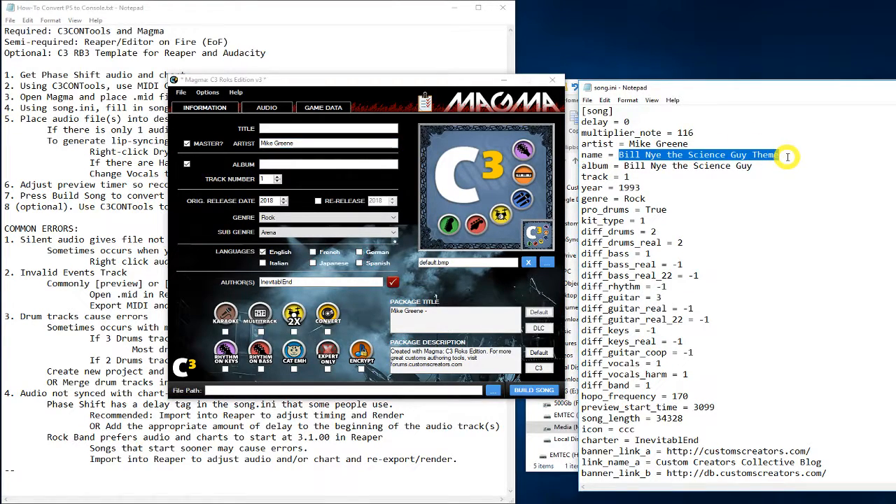
key("ctrl+c")
left_click(314, 129)
key("ctrl+v")
left_click_drag(624, 165, 752, 166)
key("ctrl+c")
left_click(315, 164)
key("ctrl+v")
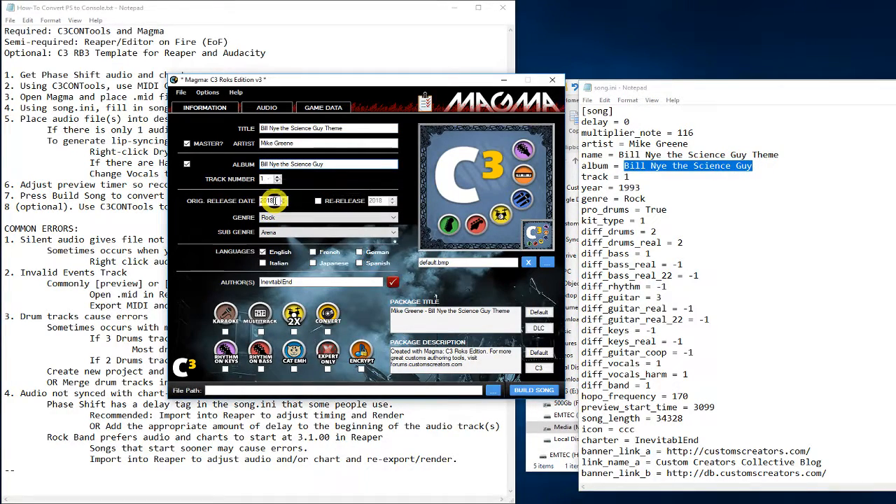
Set the original release date to 1993 and load album.png from the song folder as album art
left_click_drag(275, 201, 238, 198)
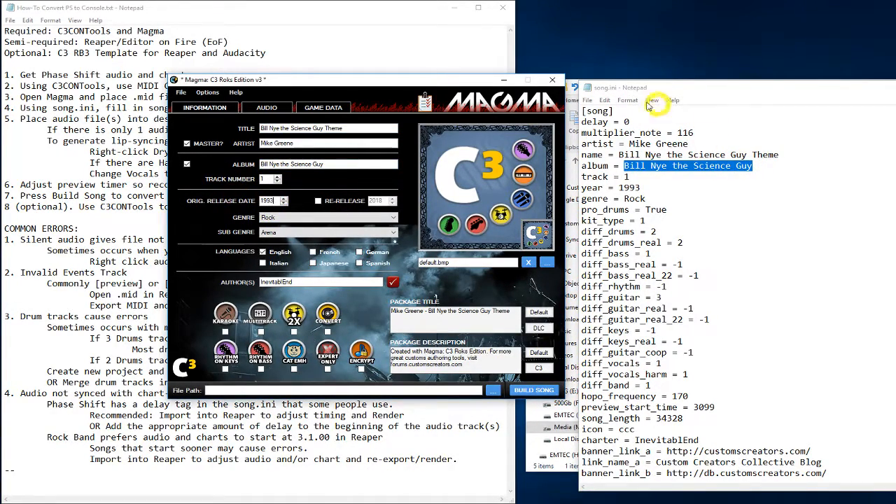
left_click_drag(638, 91, 770, 100)
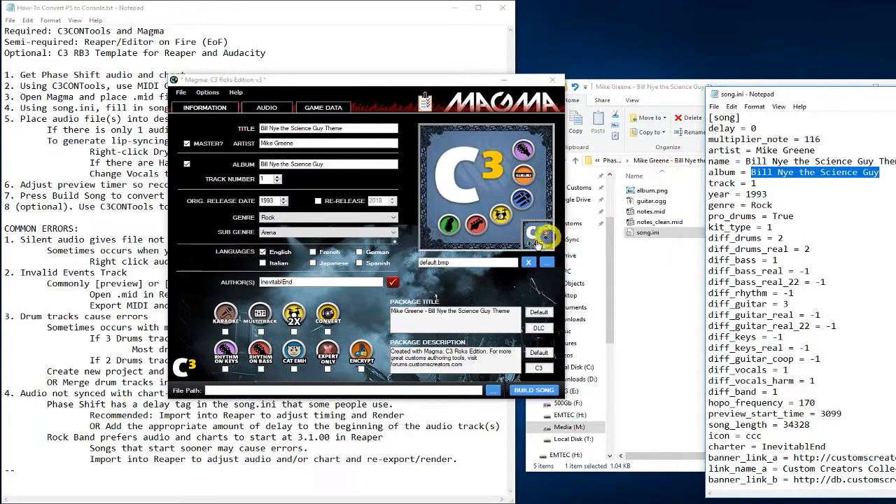
left_click_drag(651, 190, 529, 204)
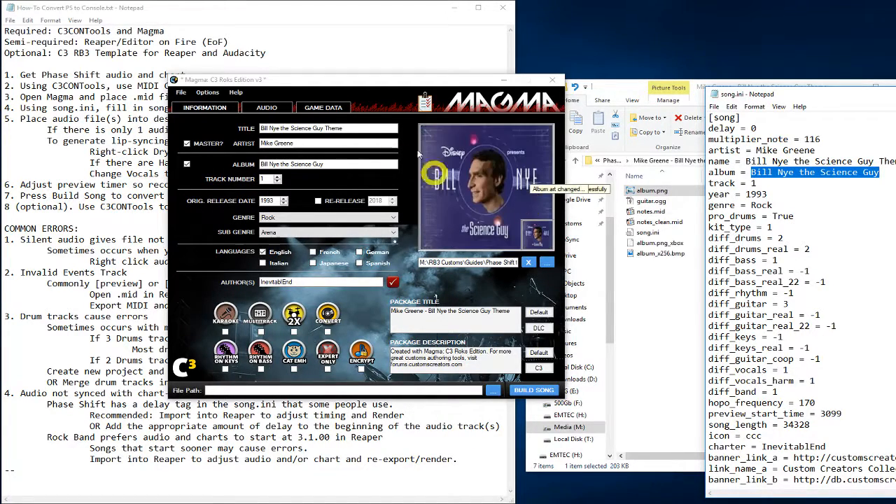
Load notes_clean.mid from the song folder as the MIDI file in Magma's game data
left_click(327, 108)
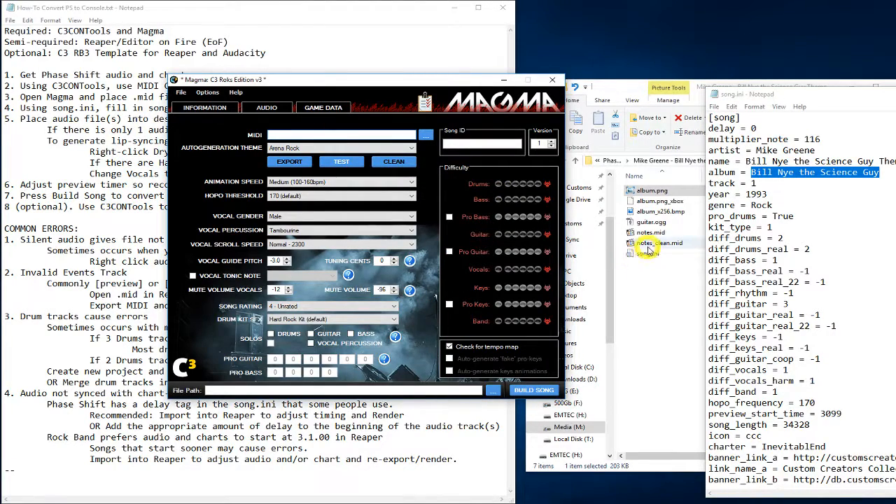
left_click_drag(656, 245, 364, 135)
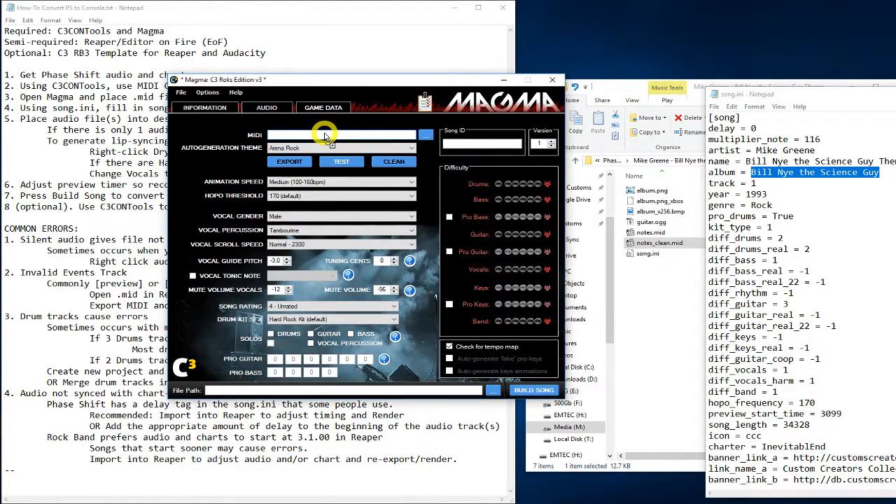
Set the difficulties to drums 2, bass 1, guitar 3, vocals 1 and band 1, and rate the song 1 - Family Friendly
left_click(516, 186)
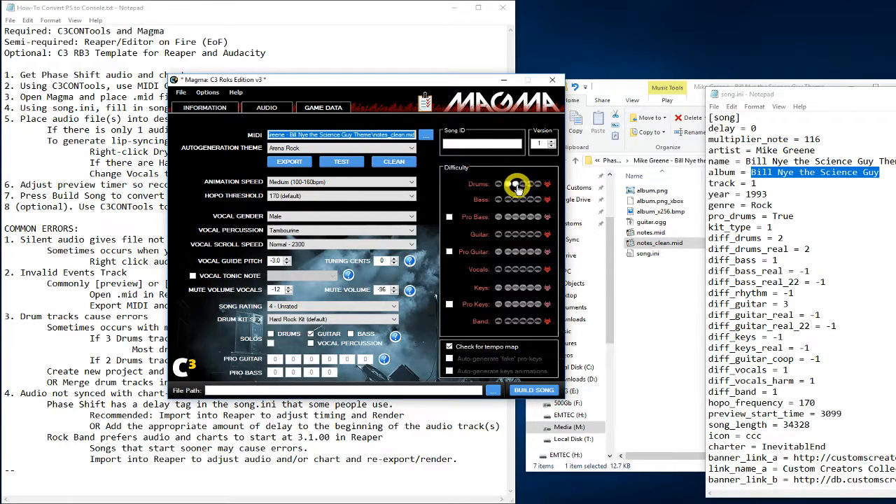
left_click(508, 201)
left_click(516, 235)
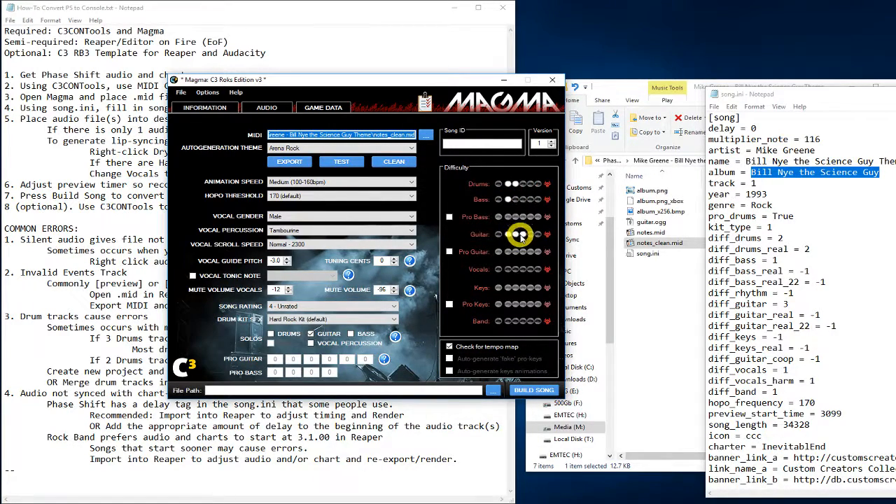
left_click(521, 269)
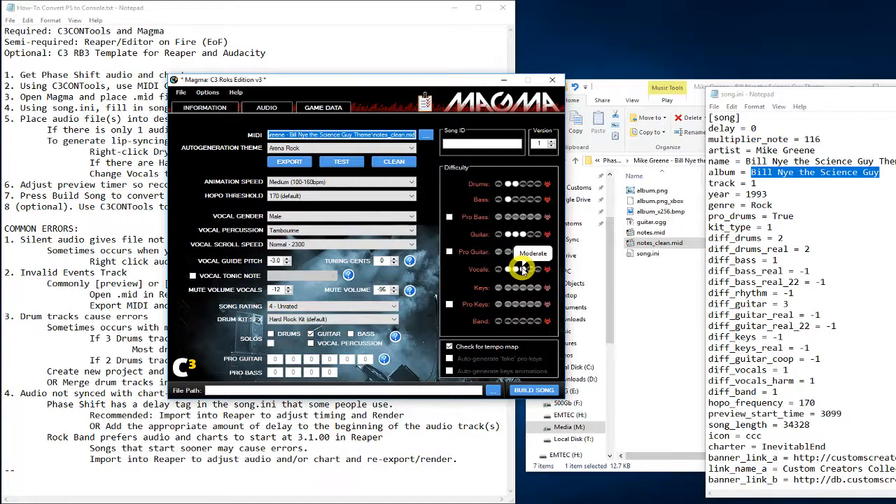
left_click(508, 270)
left_click(509, 322)
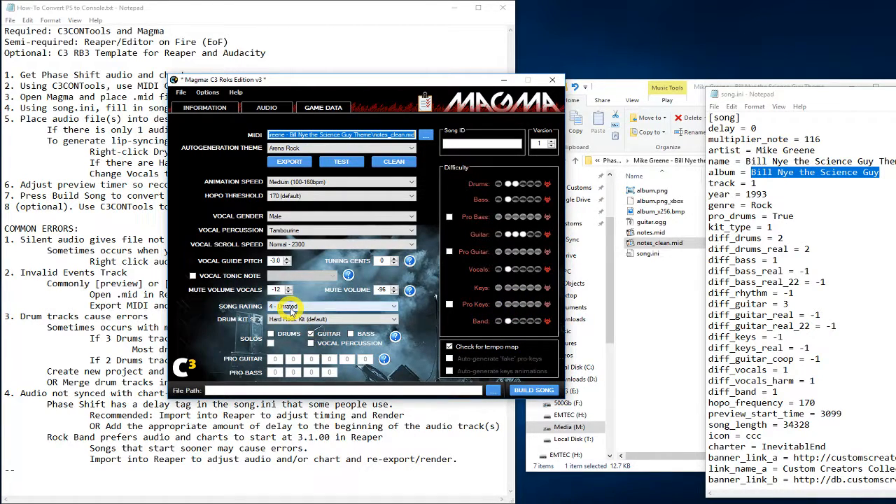
left_click(291, 308)
left_click(291, 316)
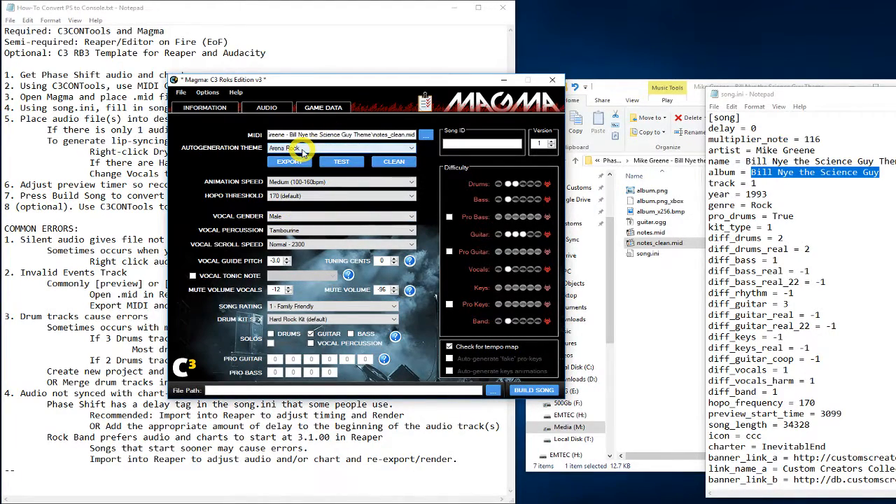
Load guitar.ogg from the song folder as the Backing audio track
left_click(264, 109)
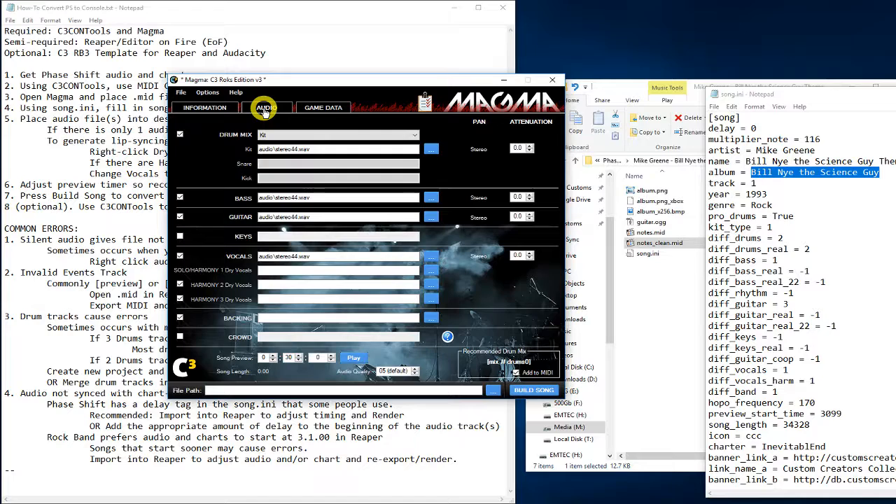
left_click(649, 223)
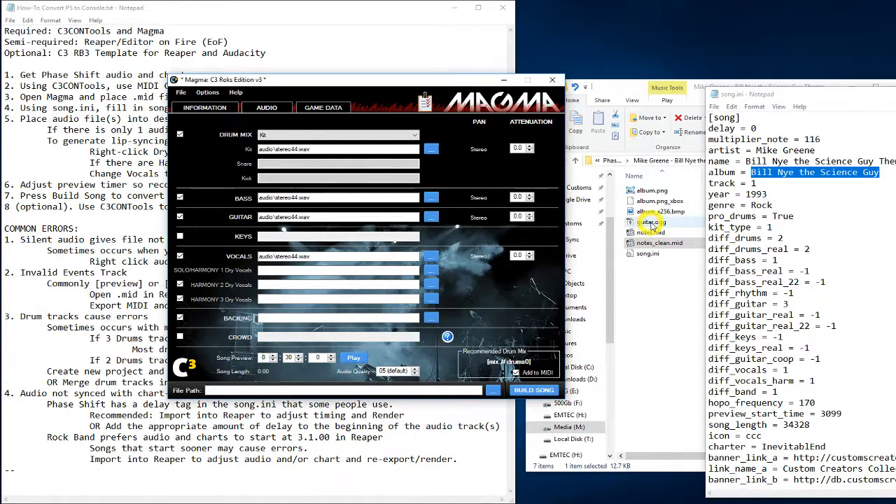
left_click_drag(649, 223, 302, 321)
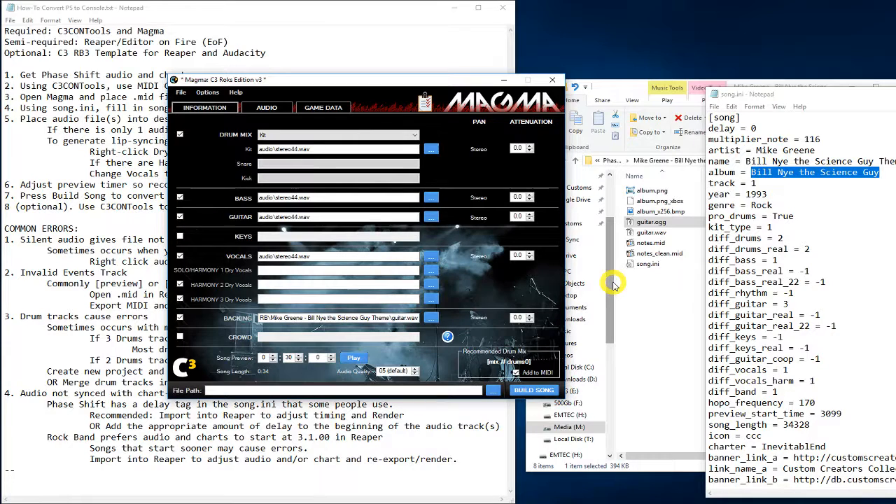
Load guitar.wav as the Vocals track and convert that vocals stem to dryvox for Solo/Harmony 1
left_click_drag(648, 237, 308, 256)
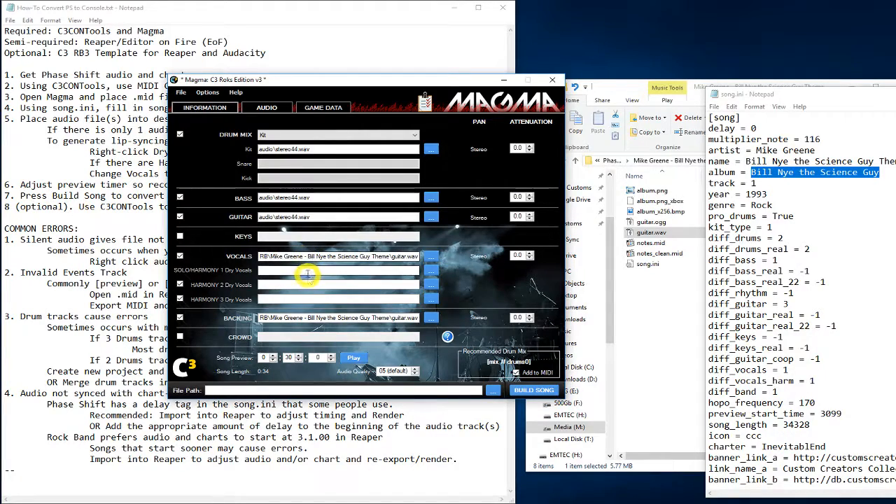
right_click(307, 270)
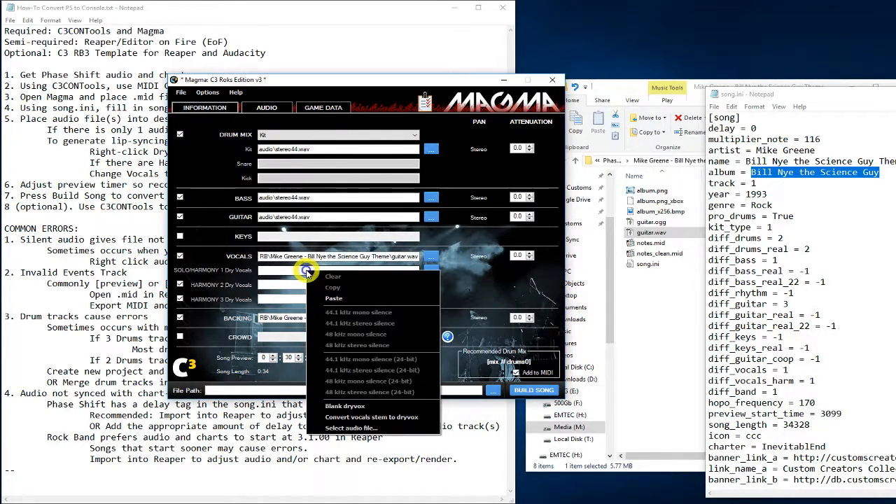
left_click(423, 418)
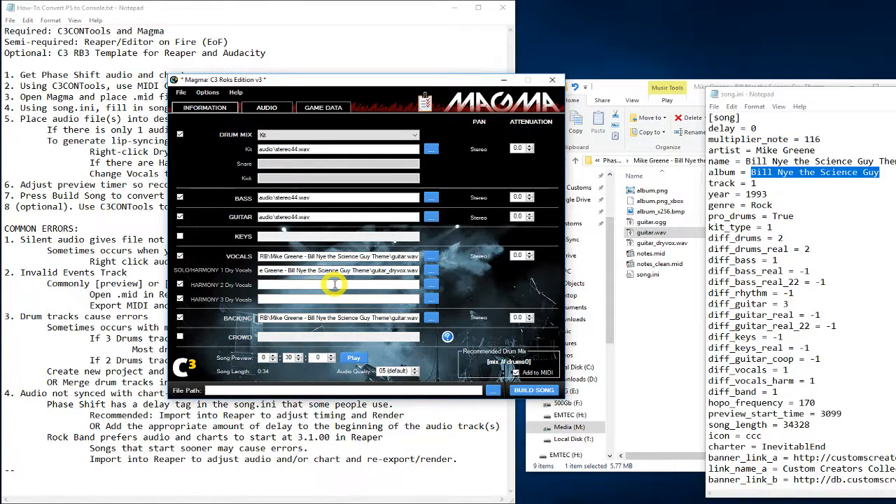
Copy the lead dry vocals to Harmony 2 and Harmony 3, and replace the Vocals track with 44.1 kHz stereo silence
right_click(334, 284)
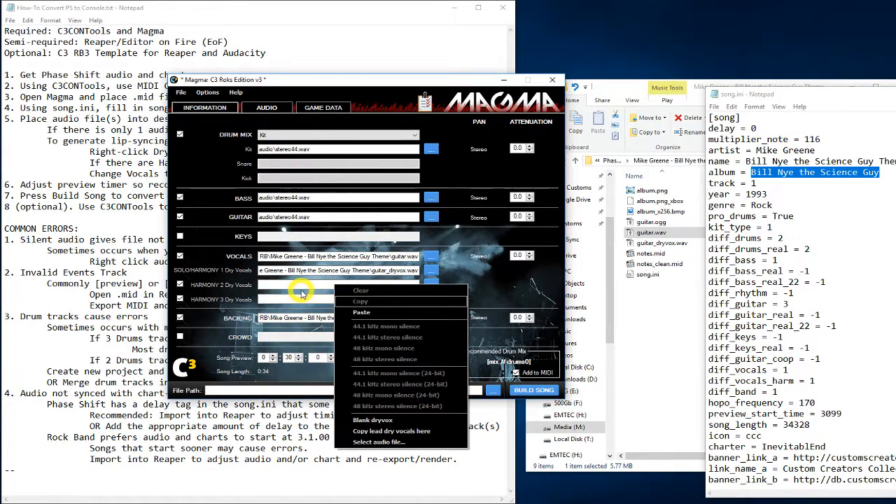
left_click(417, 431)
right_click(324, 305)
left_click(425, 446)
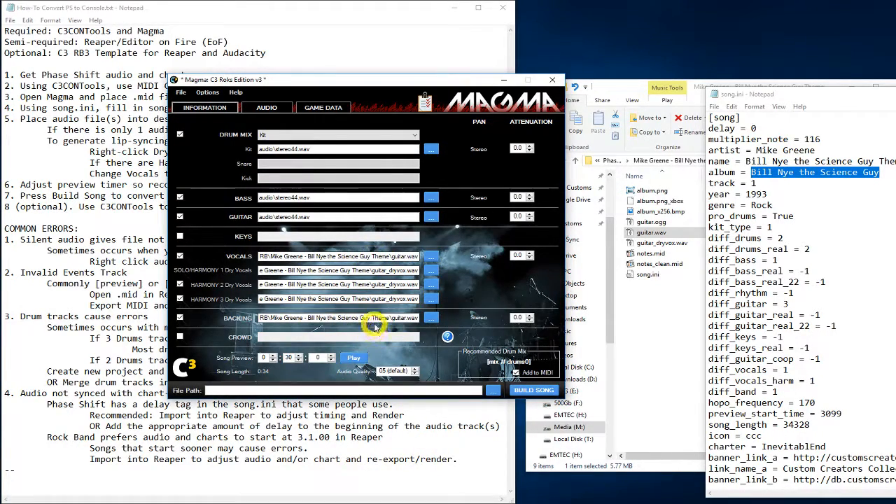
right_click(387, 256)
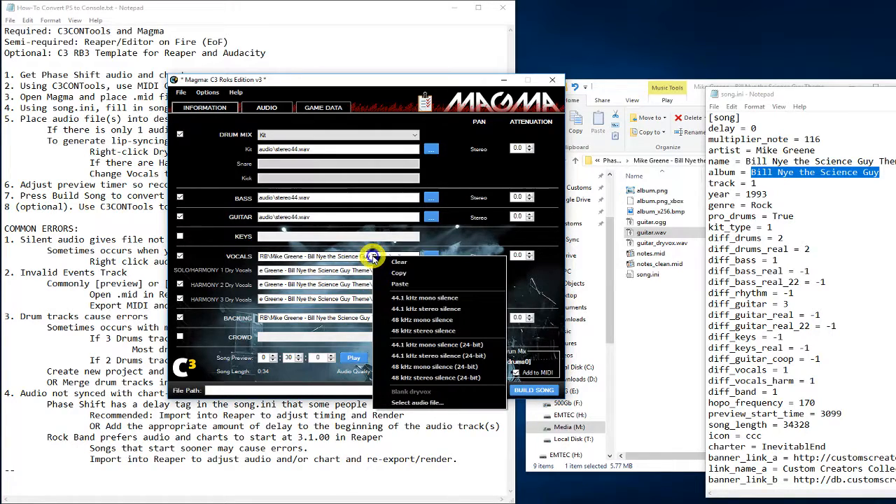
left_click(406, 308)
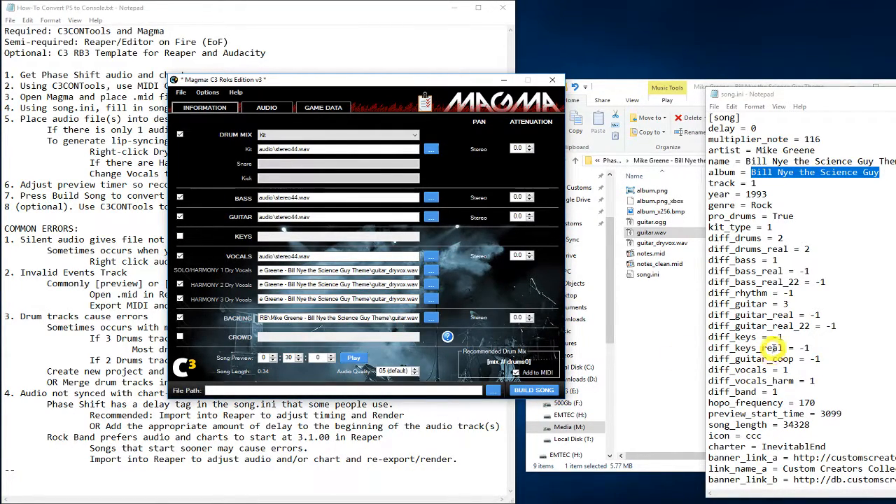
Set the song preview start to 3 seconds, following song.ini's preview_start_time, and play the preview
scroll(773, 348, "down", 2)
double_click(288, 358)
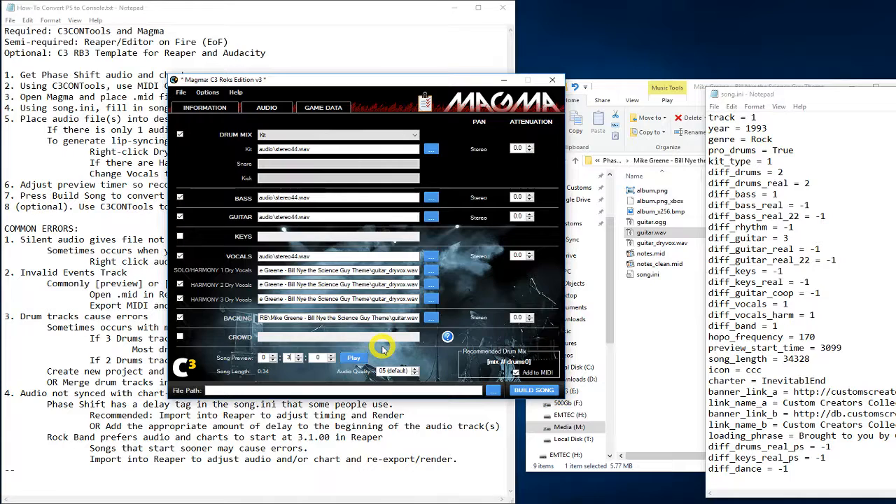
left_click(352, 361)
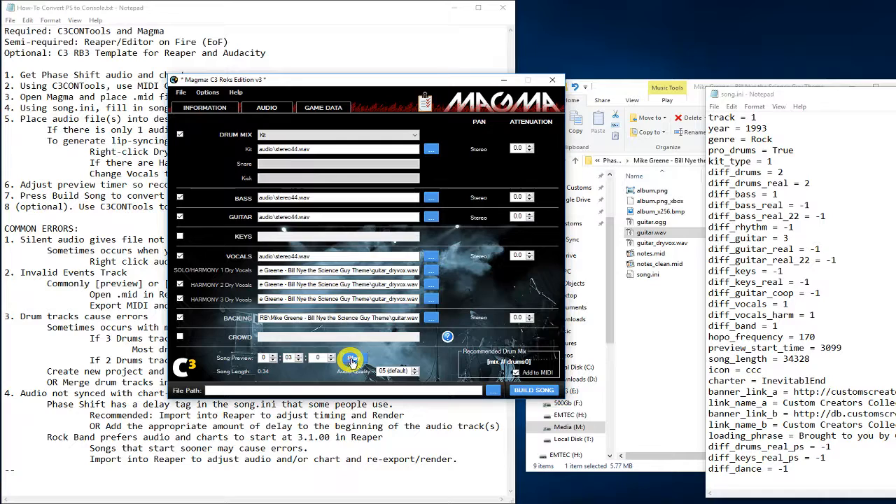
Save the Magma project as BillNye in the song folder and try to build the song
left_click(181, 92)
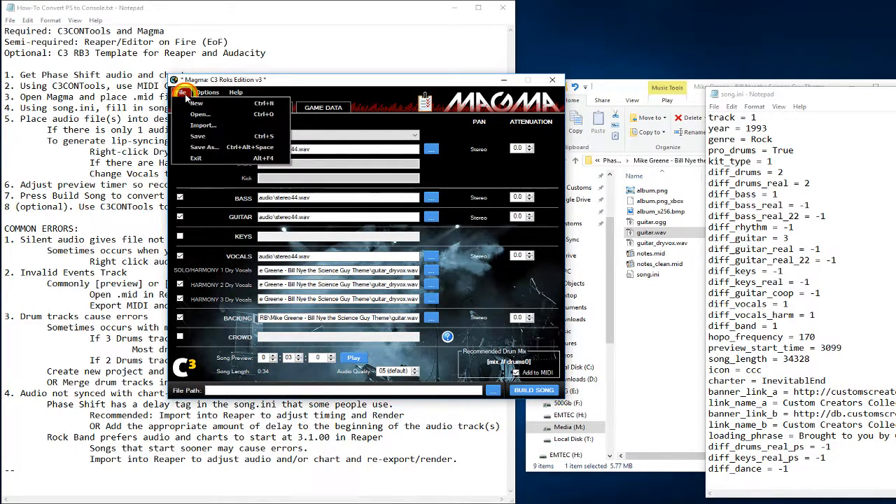
left_click(211, 147)
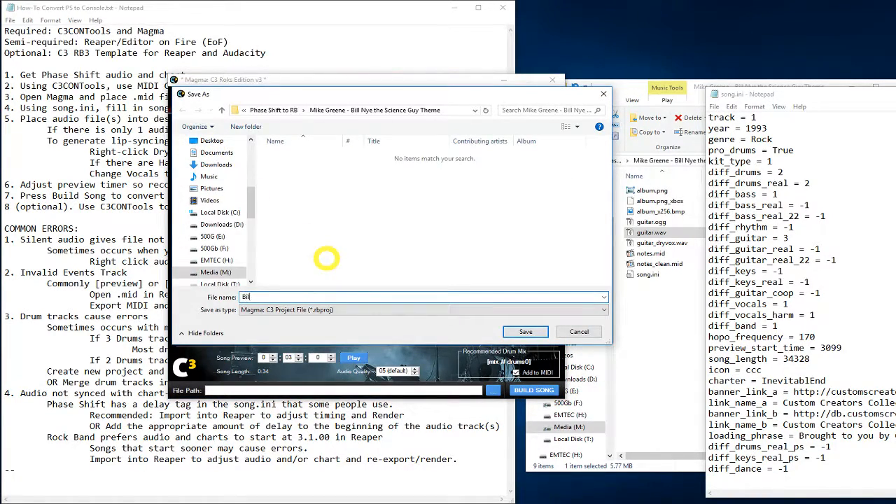
key("Return")
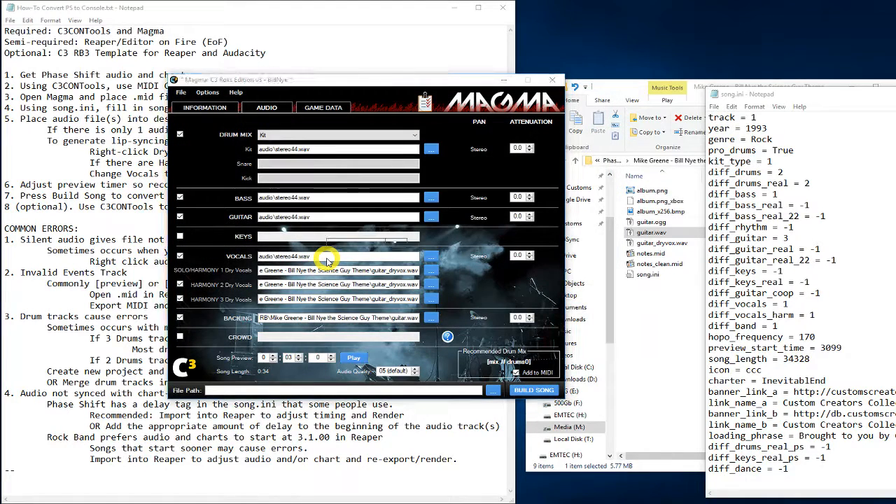
left_click(539, 396)
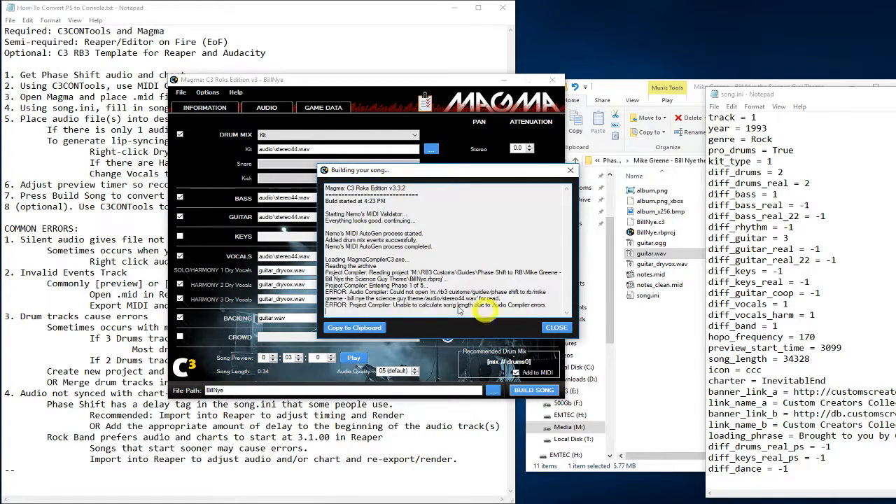
left_click(554, 328)
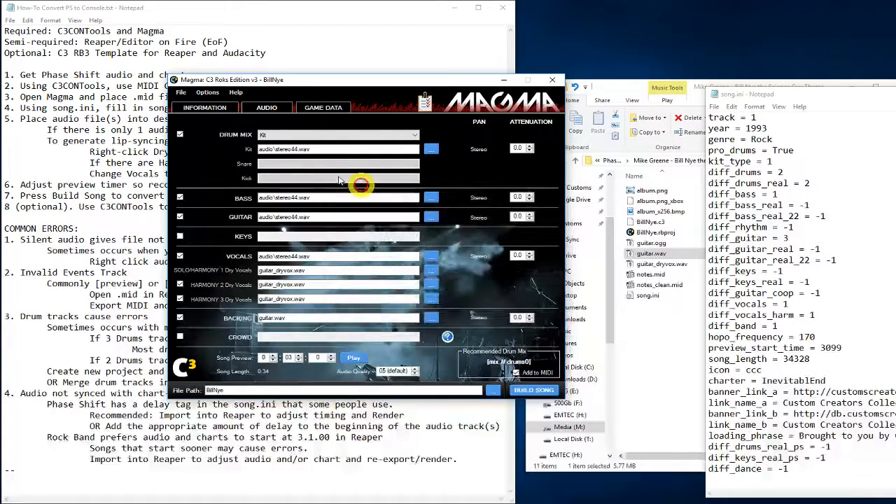
Reapply 44.1 kHz stereo silence to the Kit, Bass and Guitar tracks and try building the song again
right_click(313, 150)
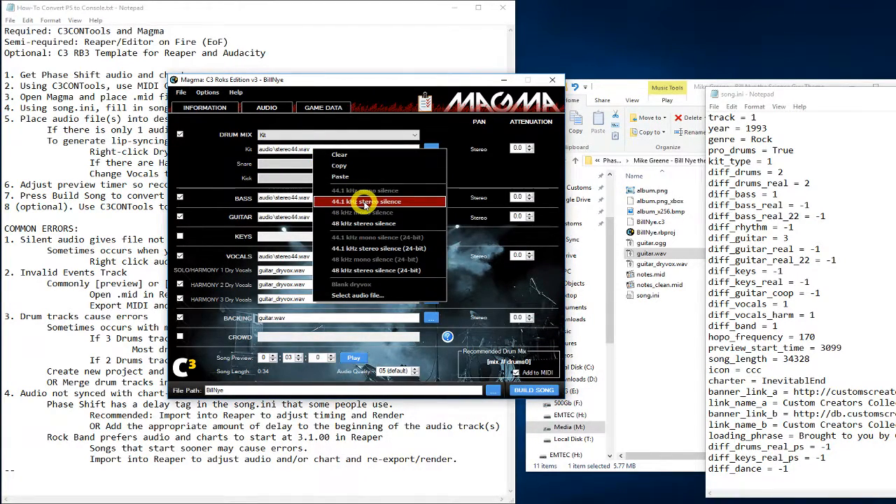
left_click(364, 203)
right_click(313, 198)
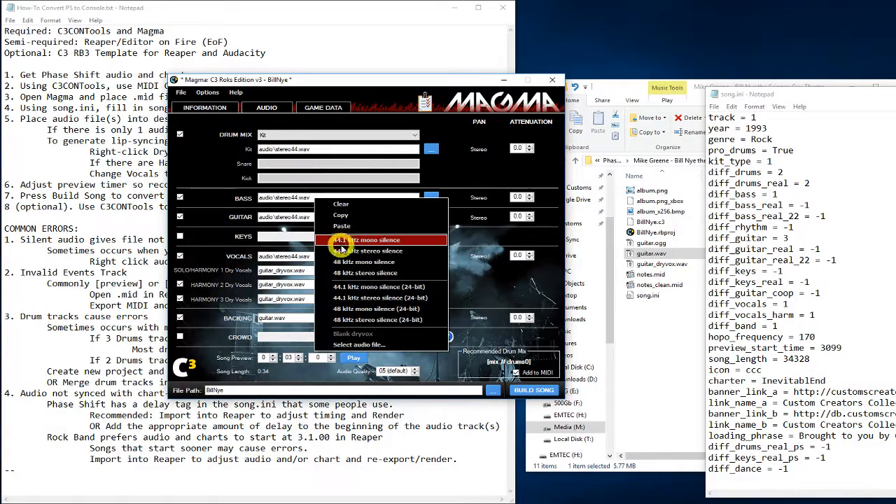
left_click(342, 253)
right_click(314, 217)
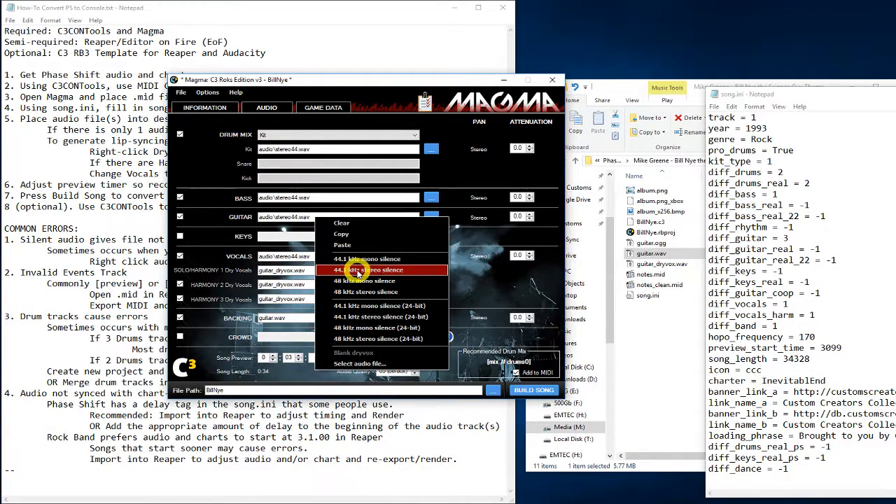
left_click(356, 273)
left_click(532, 393)
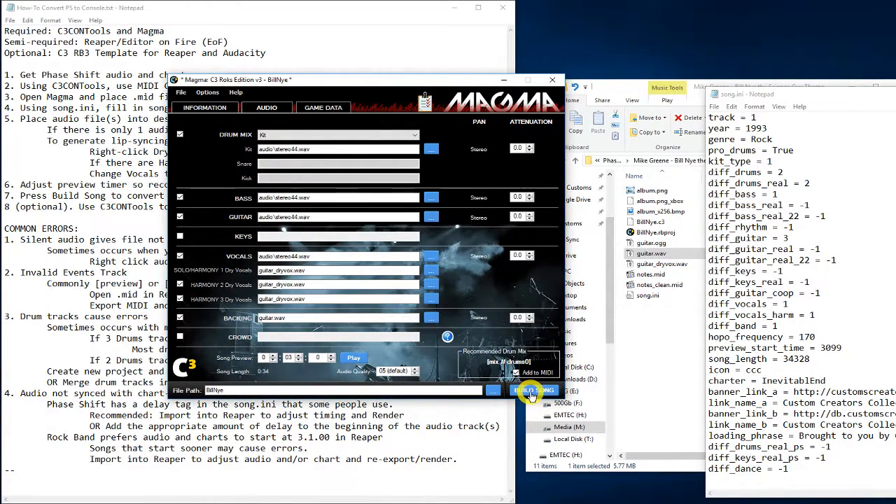
left_click(483, 294)
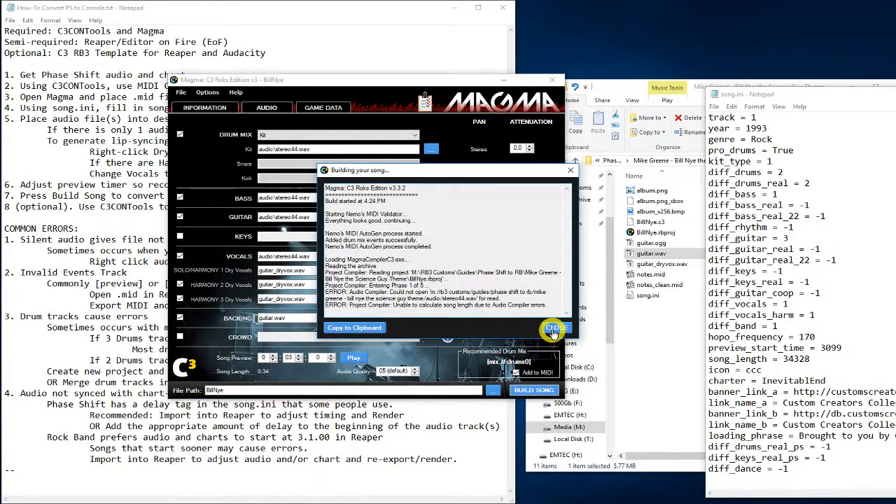
left_click(554, 329)
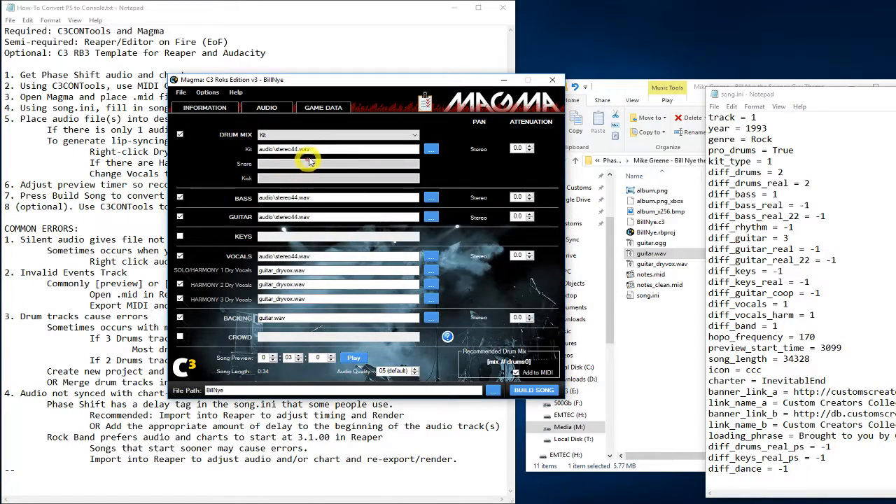
Reassign 44.1 kHz stereo silence to the Kit, Bass, Guitar and Vocals tracks
right_click(312, 148)
left_click(341, 200)
right_click(316, 198)
left_click(343, 253)
right_click(311, 219)
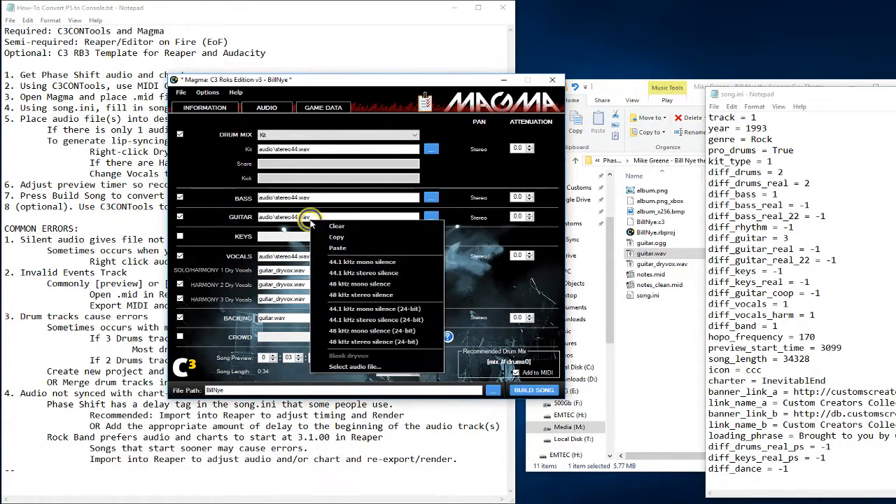
left_click(326, 272)
right_click(314, 258)
left_click(349, 313)
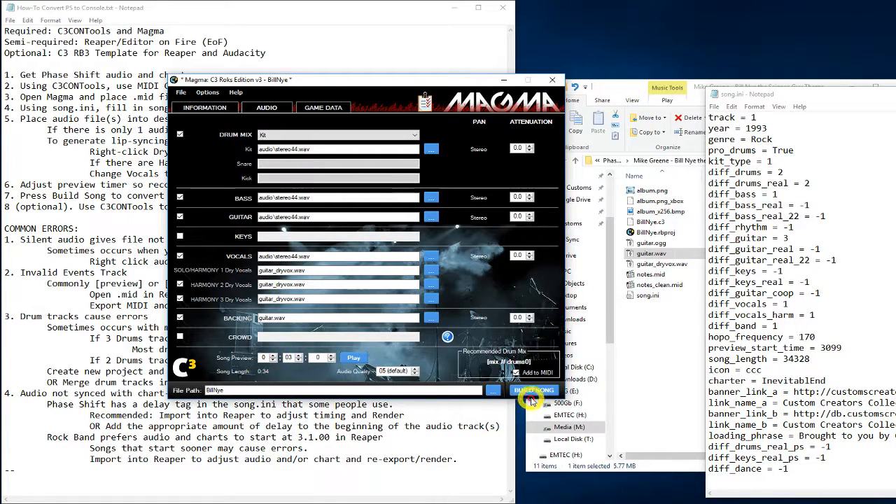
Build the song into a Rock Band 3 CON file and close the build log
left_click(528, 397)
left_click(484, 297)
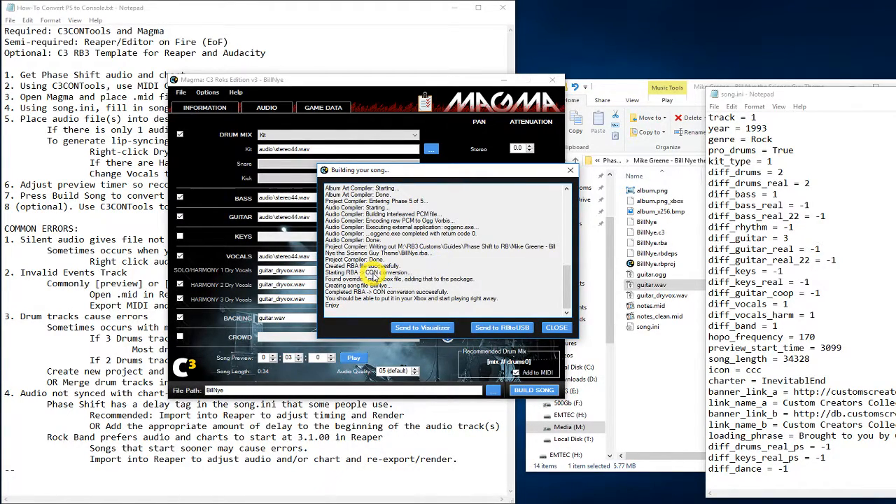
left_click(553, 331)
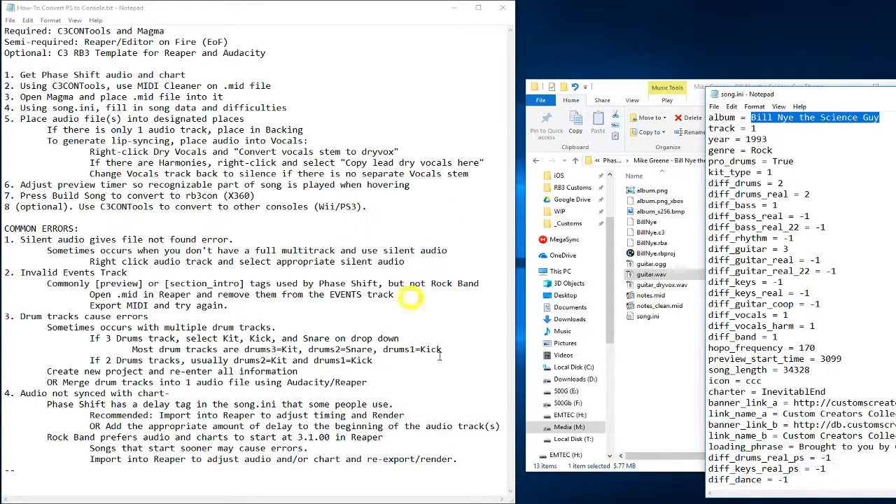
Switch to C3 CON Tools, convert the BillNye CON file with the Wii Converter, and close the converter
left_click(435, 503)
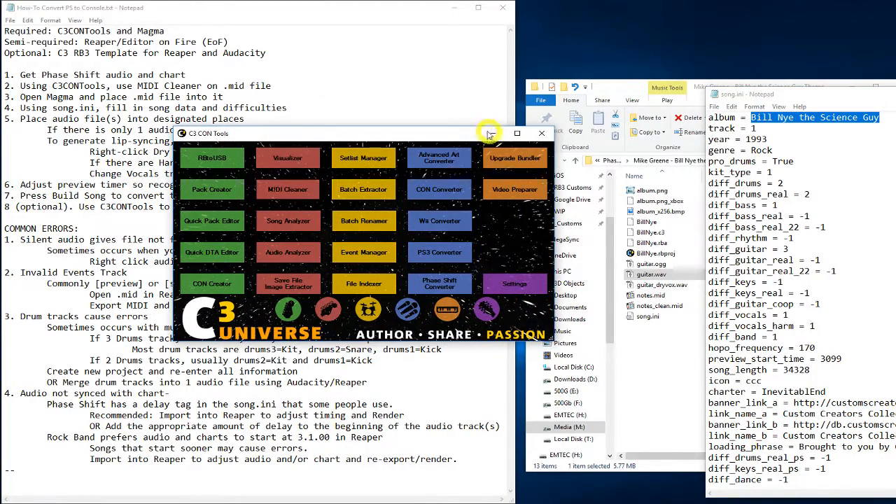
left_click(446, 221)
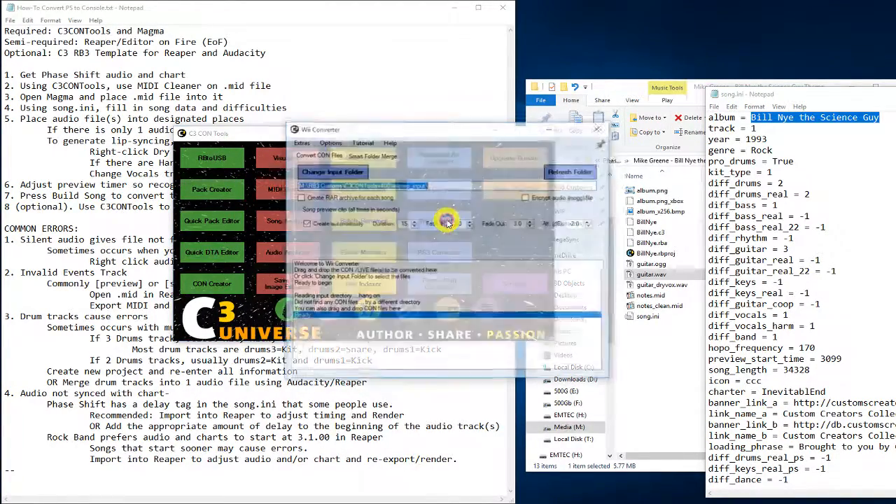
left_click(644, 222)
left_click_drag(647, 222, 460, 331)
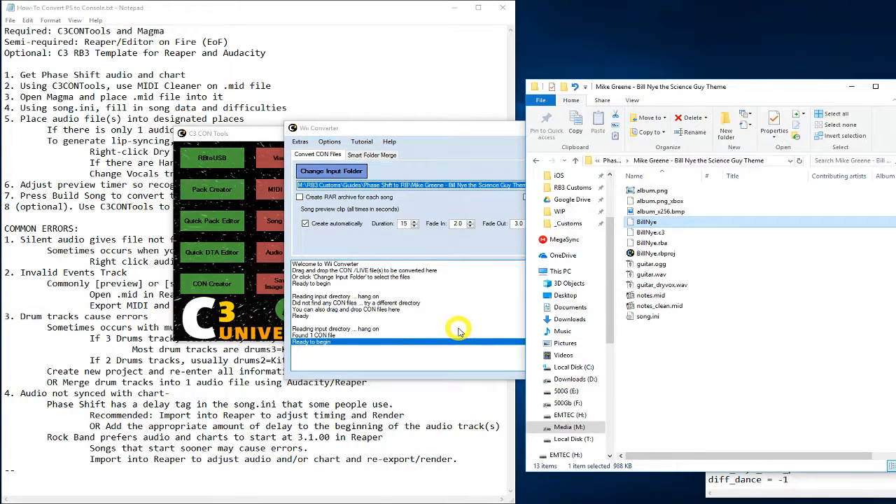
left_click(580, 246)
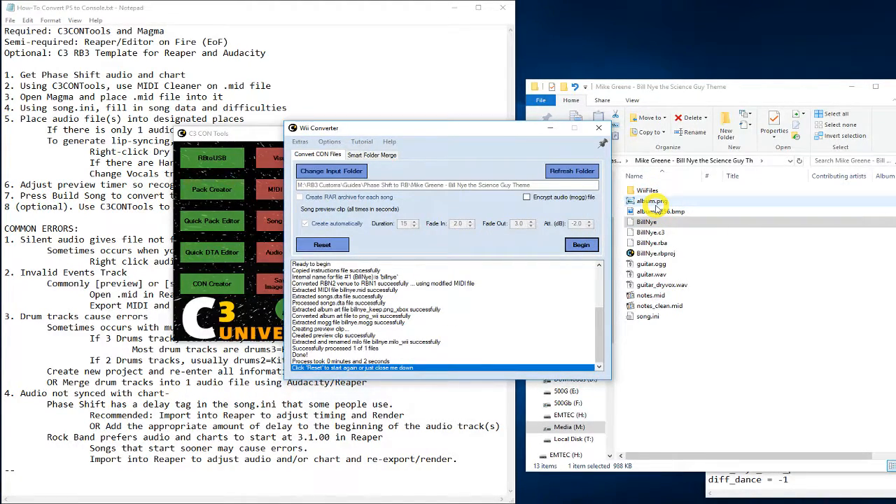
left_click(599, 128)
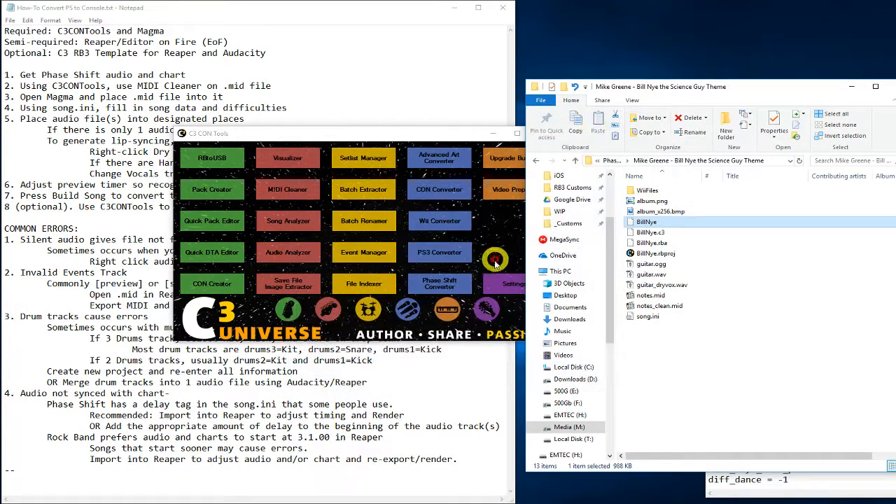
Convert the BillNye CON file from the song folder with the PS3 Converter
left_click(440, 255)
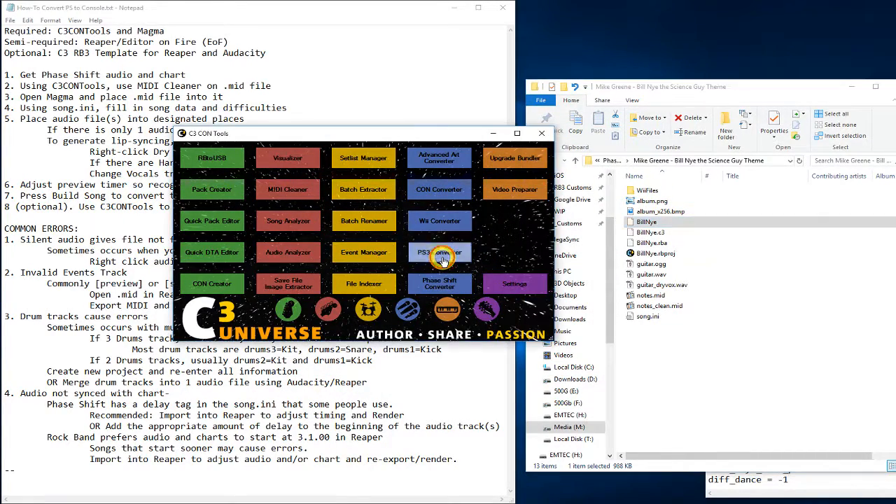
left_click_drag(643, 221, 516, 280)
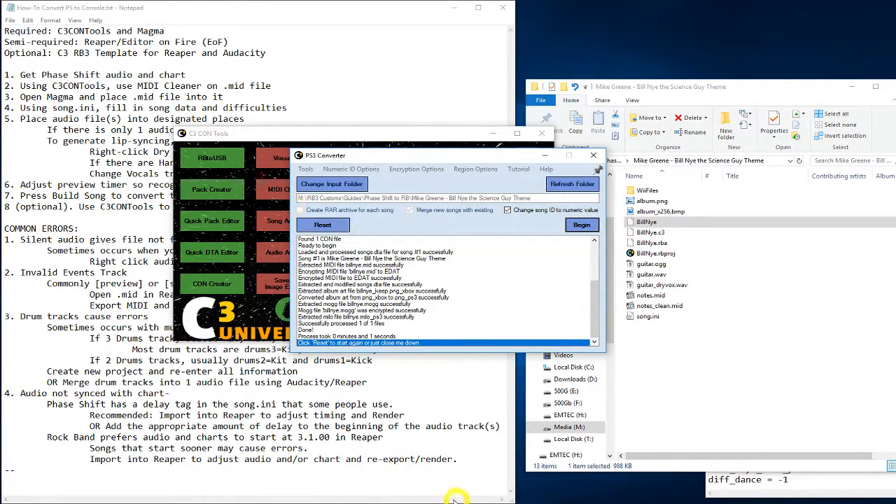
Locate the converted Bill Nye song under ps3\All Songs in the C3CONTools install folder, and close the PS3 Converter
right_click(431, 502)
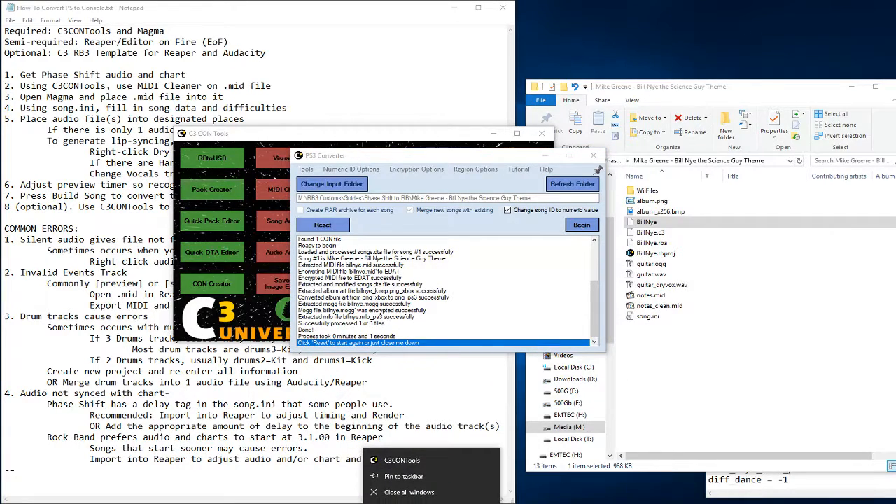
right_click(400, 460)
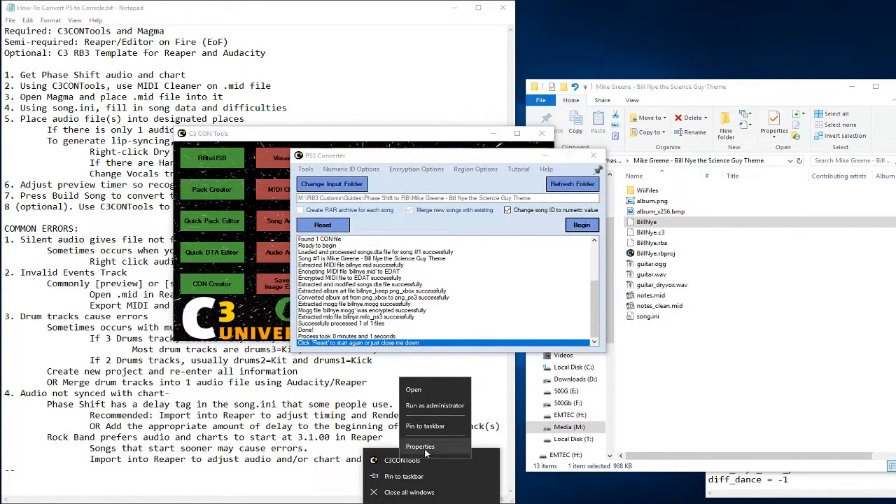
left_click(424, 450)
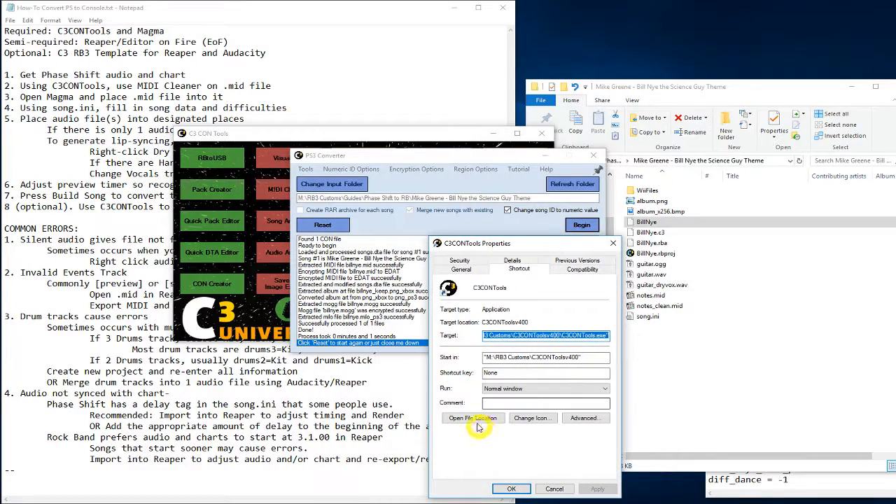
left_click(564, 488)
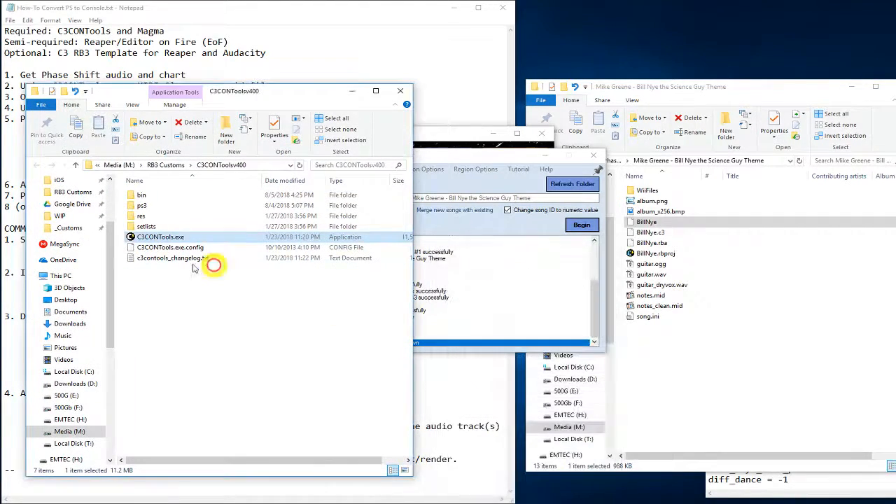
left_click(160, 208)
double_click(160, 208)
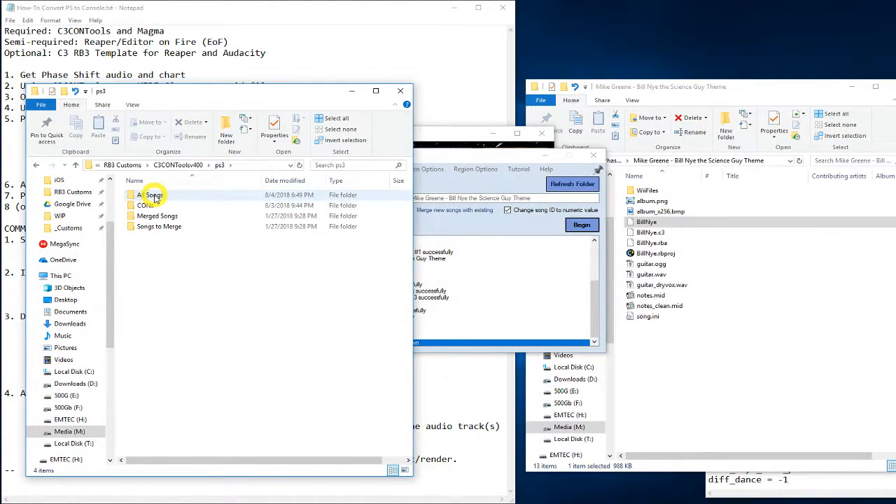
double_click(150, 196)
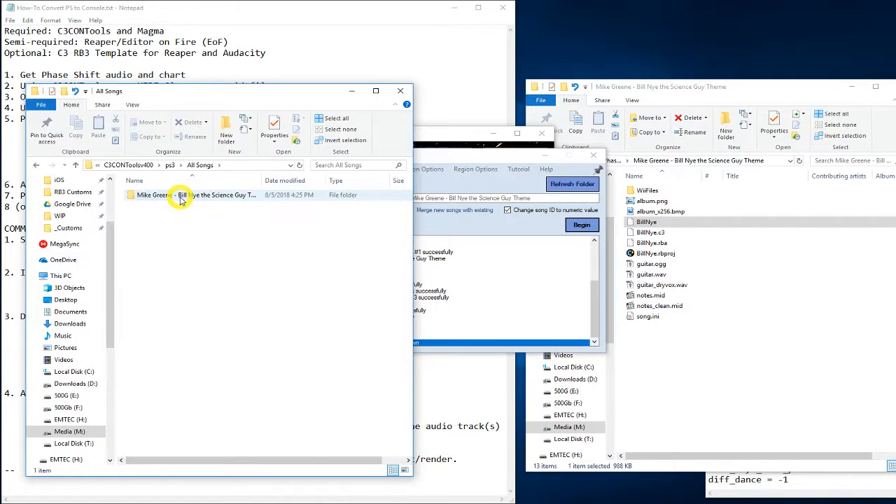
double_click(180, 198)
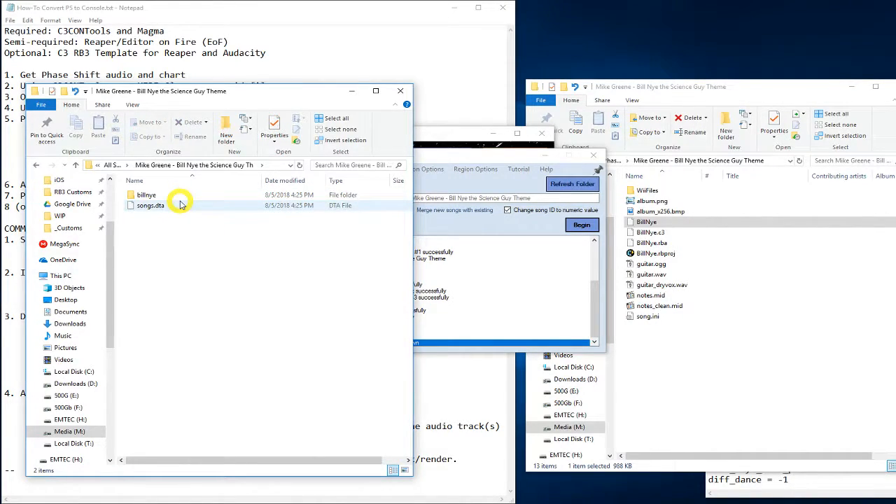
left_click(352, 91)
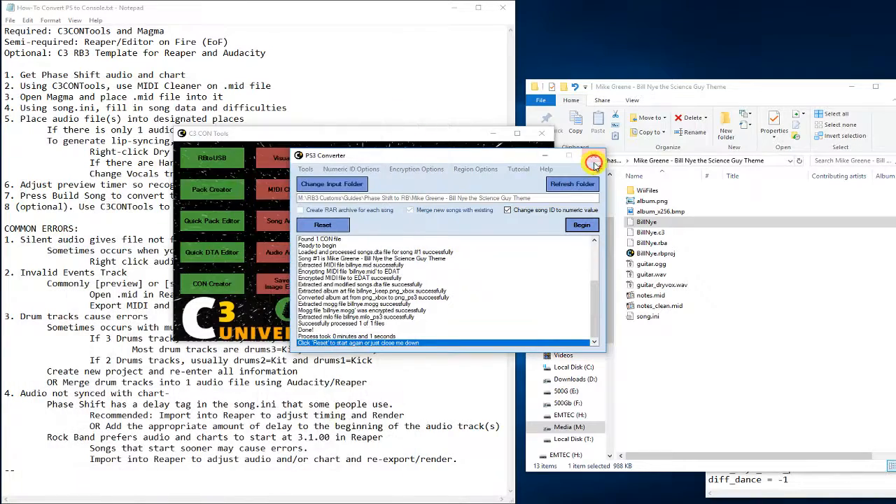
left_click(597, 160)
Open the Black Sabbath - War Pigs song folder and switch back to Magma's song information page
left_click(696, 358)
key("BackSpace")
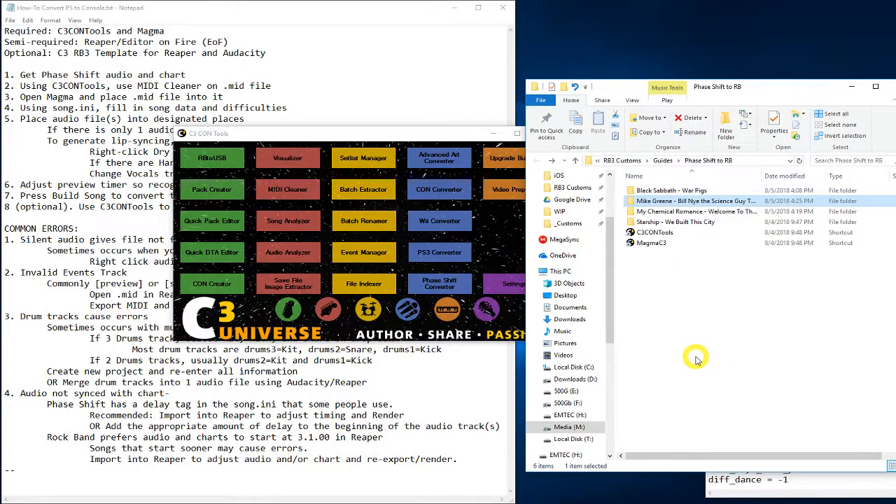
double_click(676, 191)
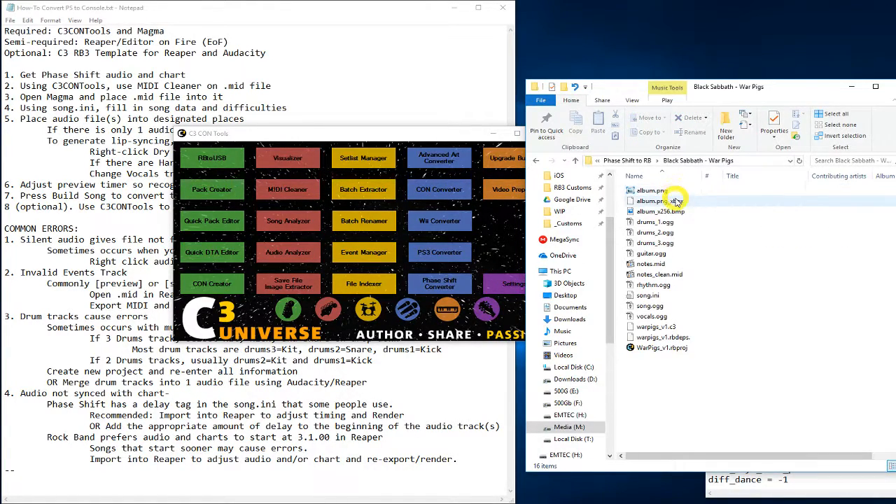
left_click(493, 133)
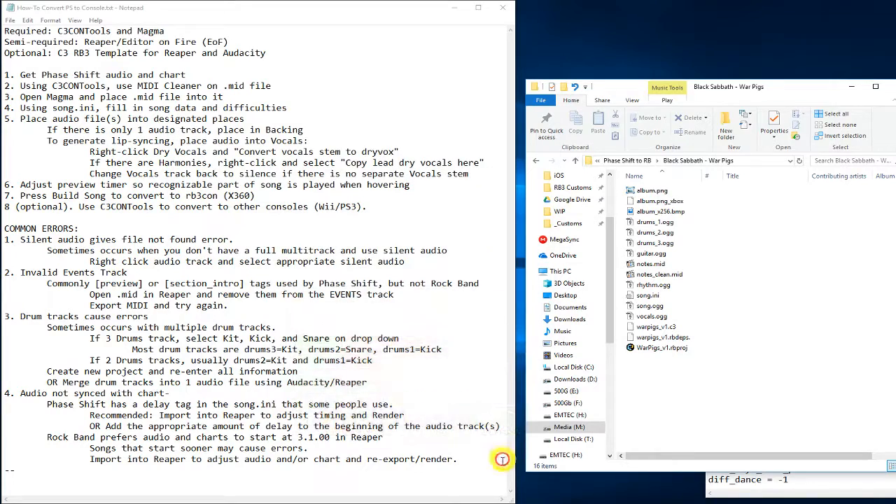
left_click(468, 502)
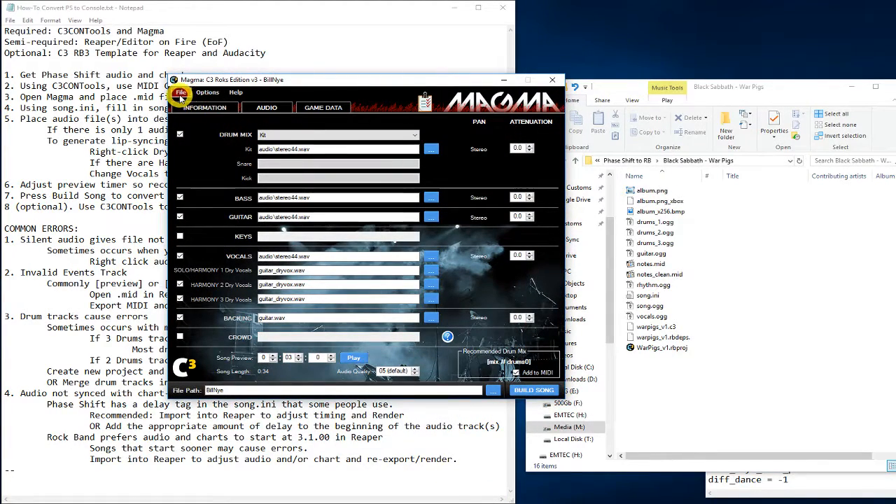
left_click(203, 106)
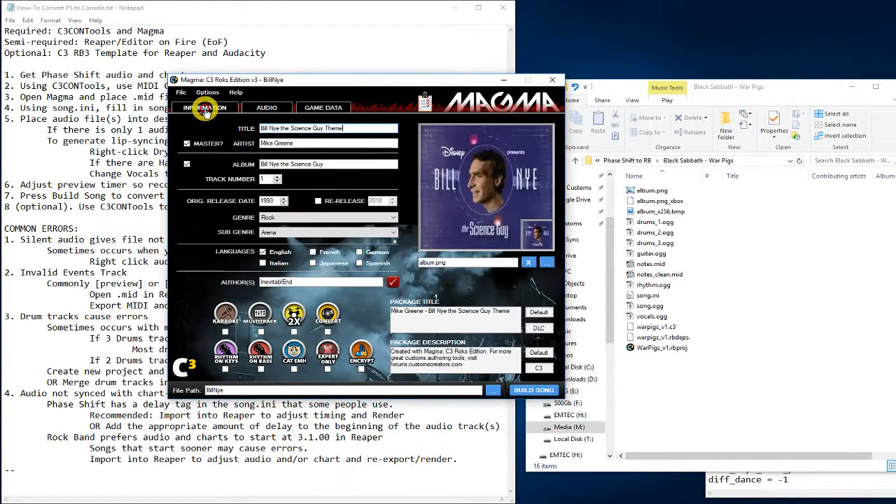
Start a new Magma project and use album.png from the War Pigs folder as its album art
left_click(181, 93)
left_click(183, 104)
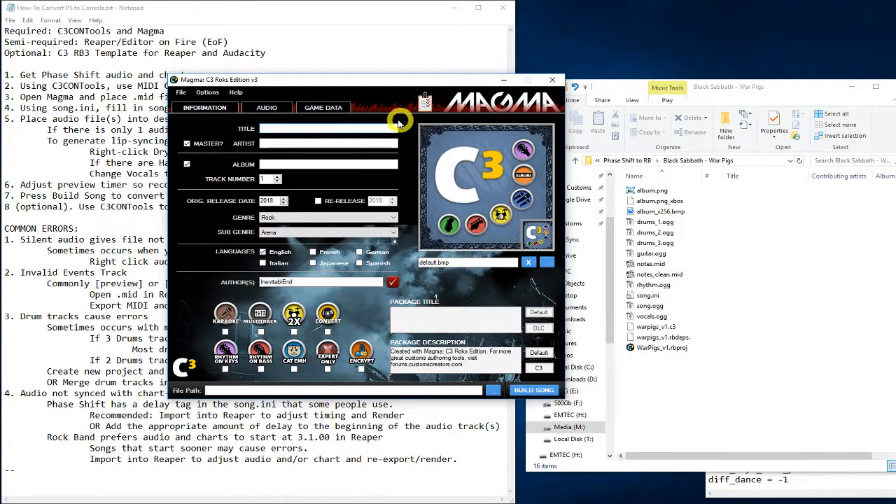
left_click_drag(661, 191, 507, 183)
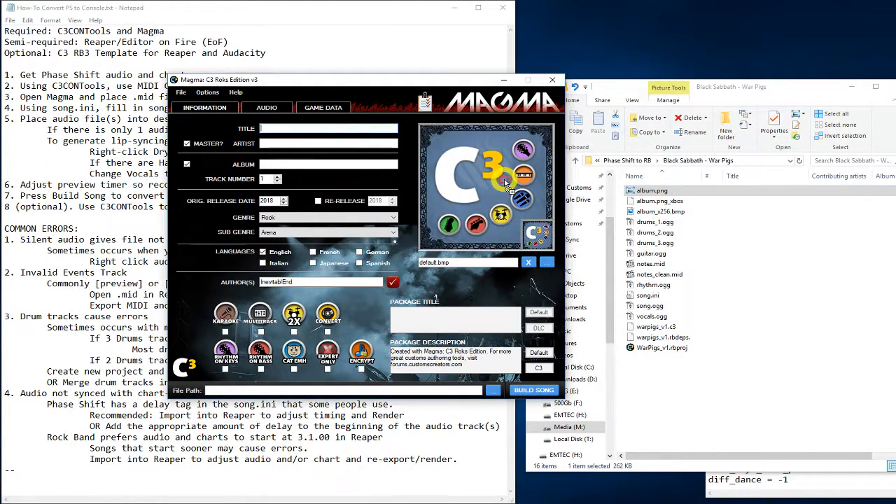
Set the drum mix to Kit, Kick & Snare and load drums_3.ogg as kit, drums_2.ogg as snare and drums_1.ogg as kick
left_click(266, 107)
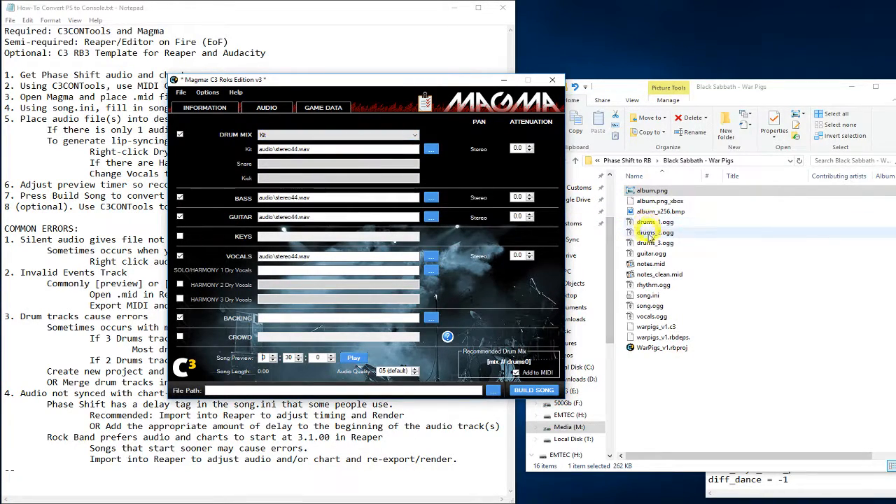
left_click(342, 137)
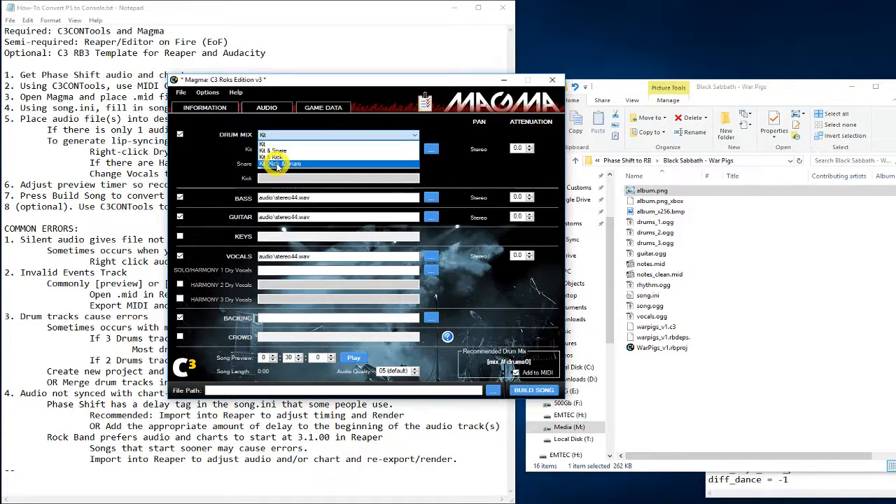
left_click(277, 165)
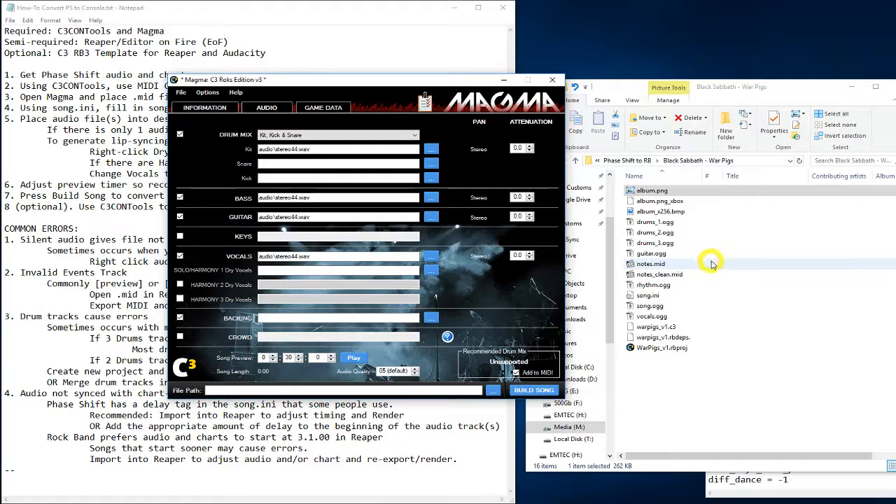
left_click_drag(658, 245, 326, 151)
left_click_drag(662, 240, 376, 166)
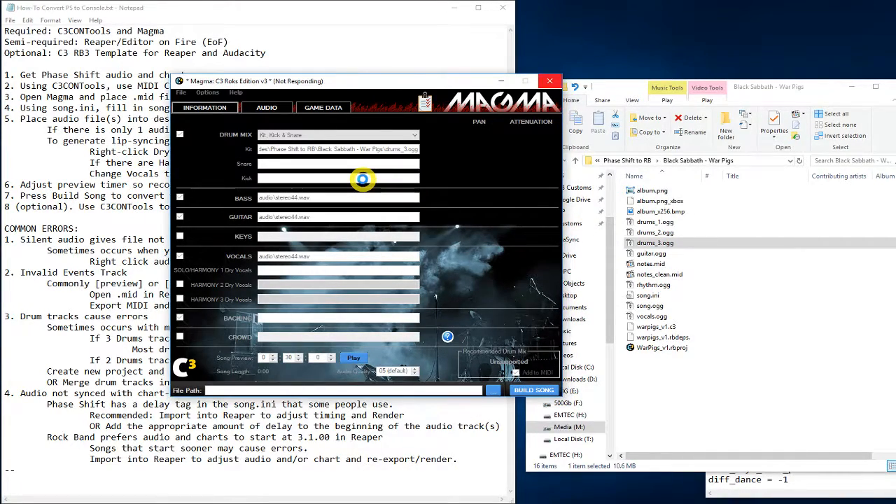
left_click_drag(654, 232, 378, 167)
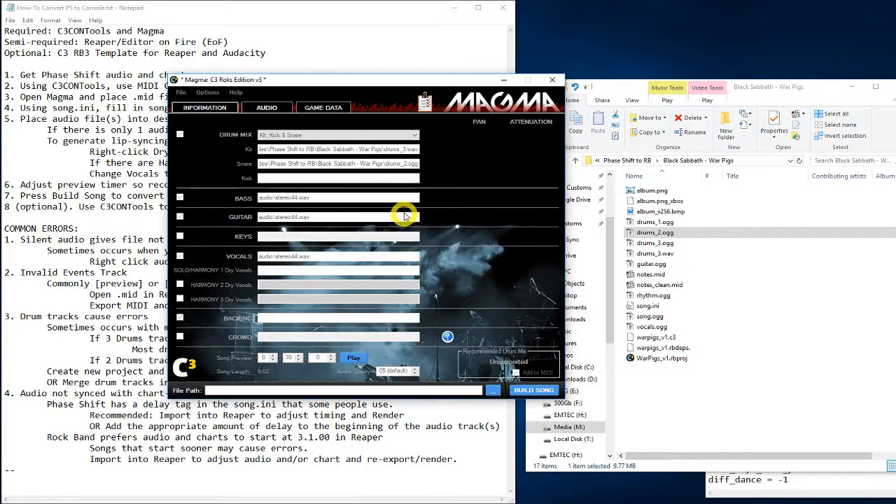
left_click_drag(652, 223, 363, 185)
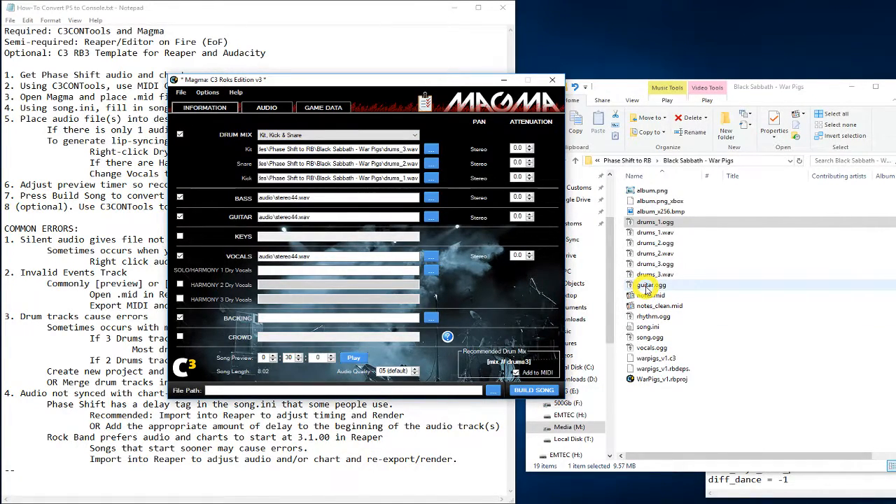
Open the existing WarPigs_v1.rbproj project from the song folder and show its audio settings
left_click(656, 379)
double_click(657, 379)
left_click_drag(390, 90, 332, 80)
left_click(251, 106)
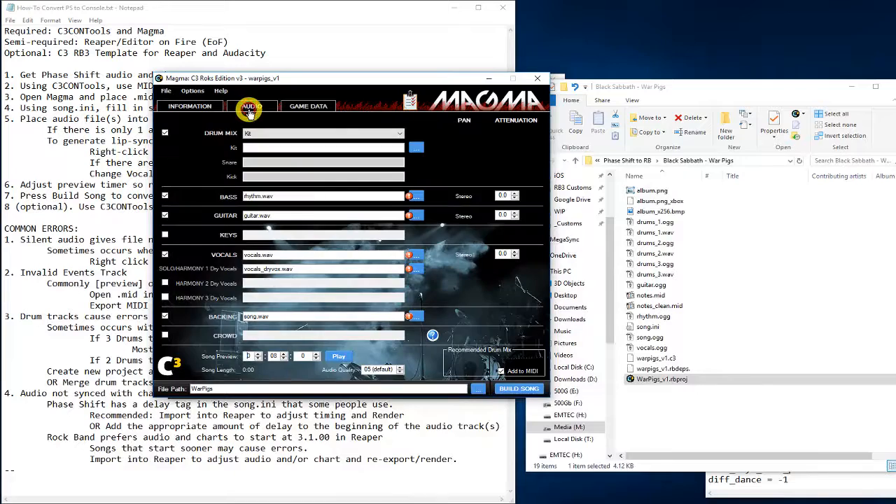
Set this project's drum mix to Kit, Kick & Snare, assigning drums_3.wav to kit, drums_2.wav to snare and drums_1.wav to kick
left_click(275, 134)
left_click(271, 165)
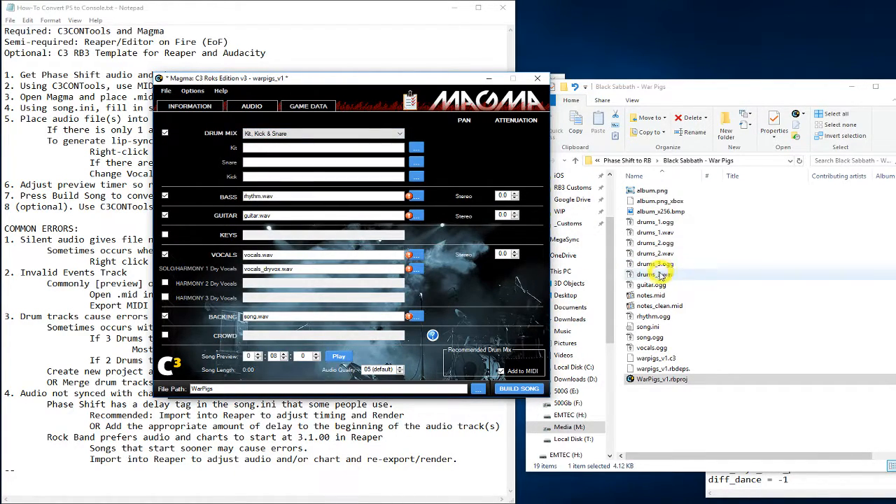
left_click_drag(654, 274, 333, 149)
left_click_drag(654, 254, 336, 162)
left_click_drag(650, 237, 355, 177)
Assign guitar.ogg to the guitar track, rhythm.ogg to bass and vocals.ogg to vocals
left_click_drag(651, 285, 283, 219)
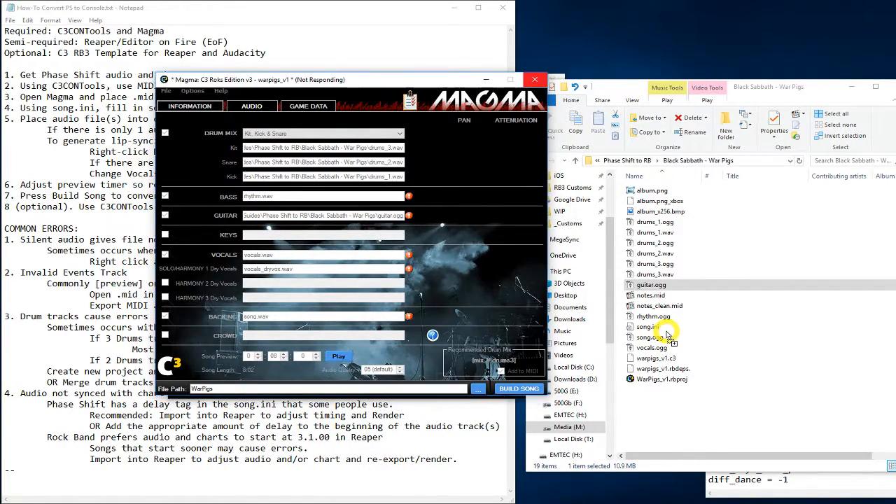
left_click_drag(661, 327, 269, 196)
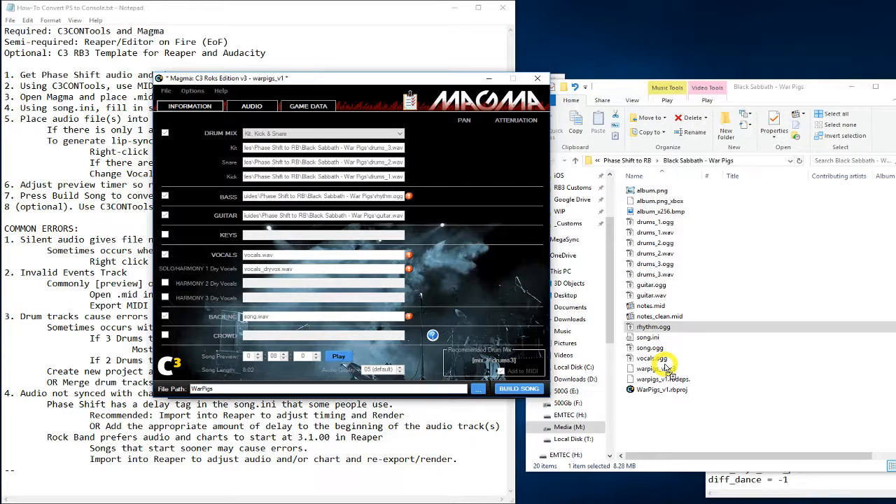
left_click_drag(637, 367, 283, 256)
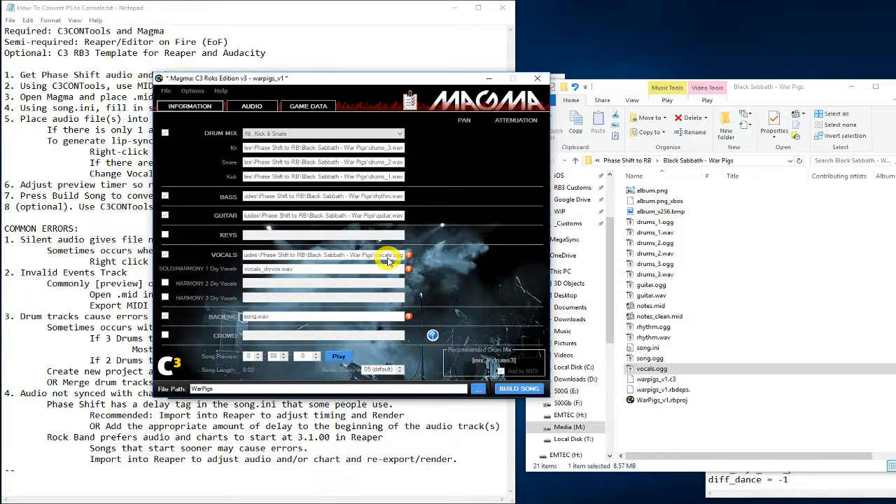
Convert the vocals stem to dryvox for the solo vocals and assign song.ogg as the backing track
right_click(330, 269)
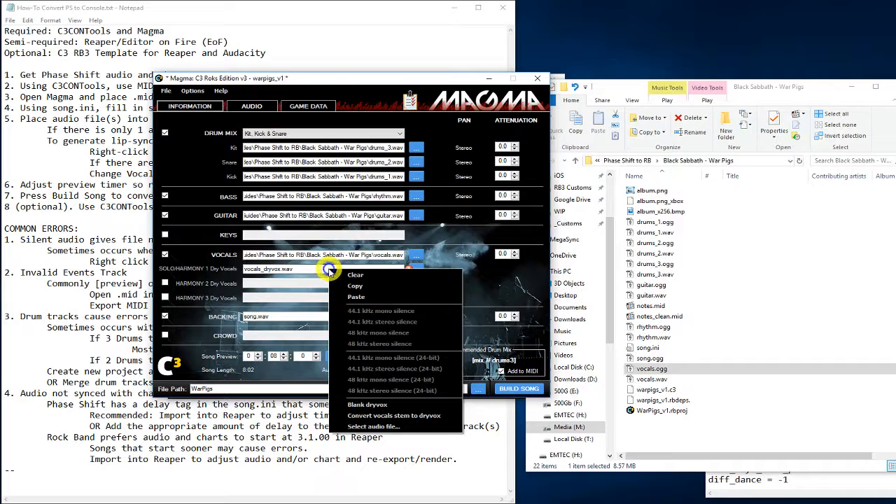
left_click(390, 418)
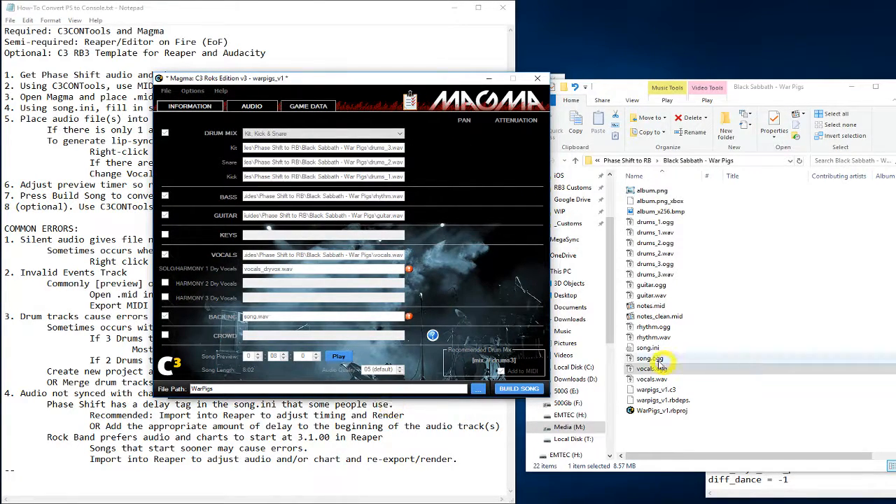
left_click_drag(658, 362, 334, 319)
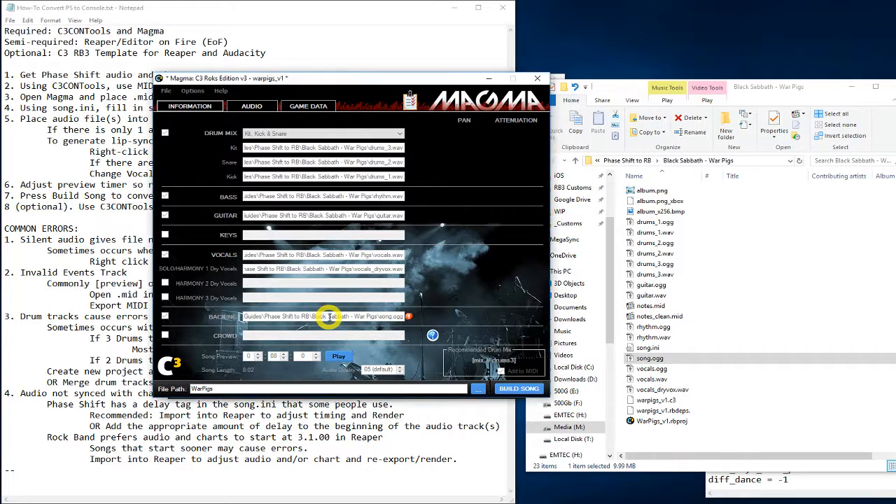
Open song.ini from the War Pigs folder beside Magma and select the album name
left_click(666, 349)
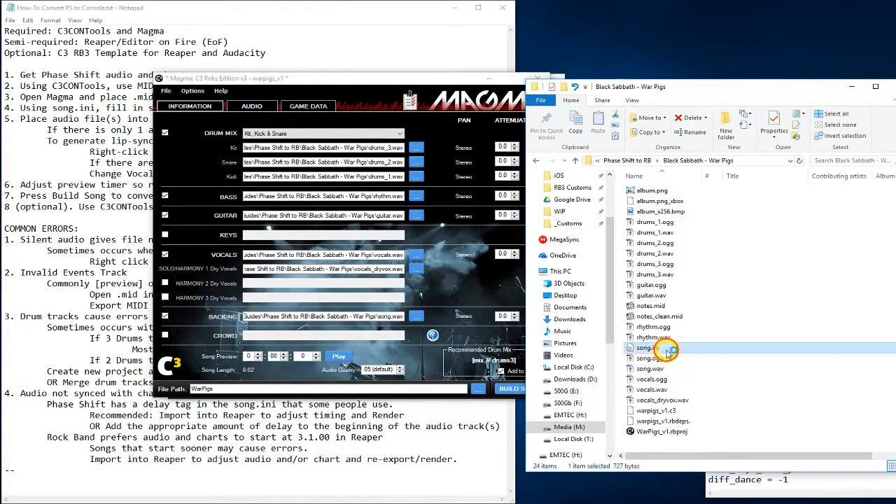
double_click(666, 348)
left_click_drag(644, 72, 738, 95)
left_click_drag(703, 147, 659, 147)
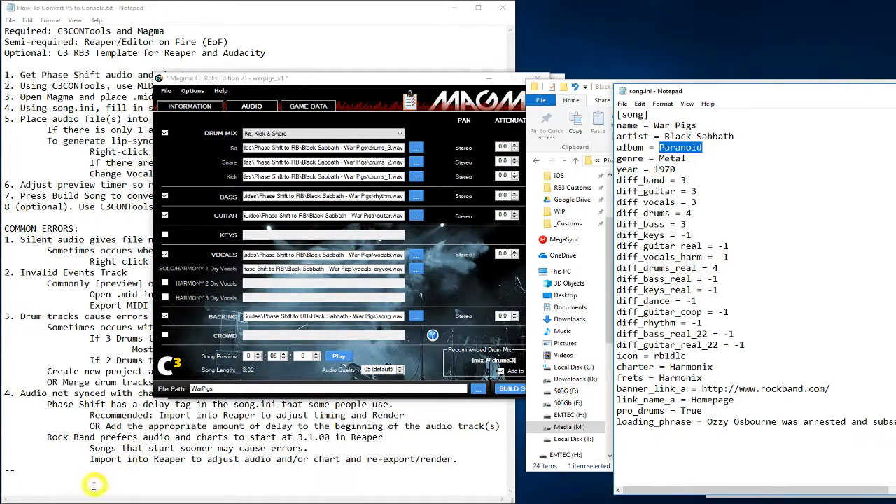
Switch to the browser, look up the Paranoid album's track listing on Wikipedia, and minimize the browser
left_click(66, 503)
left_click(577, 104)
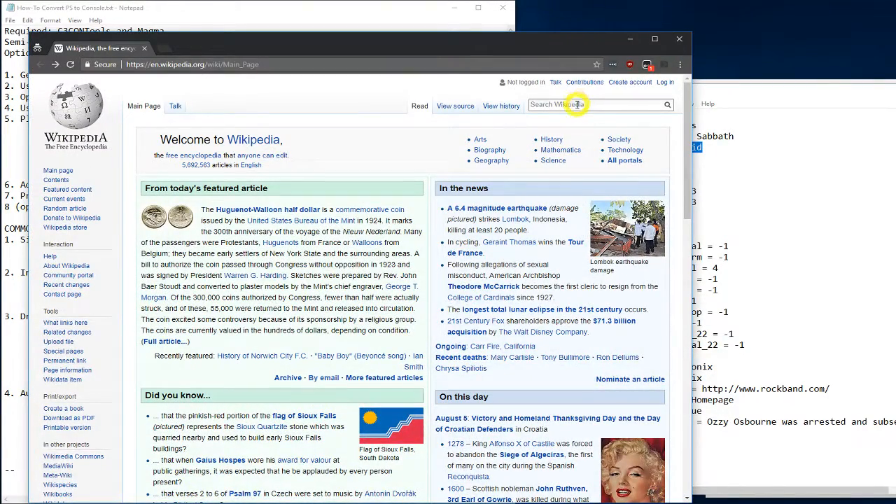
left_click(572, 120)
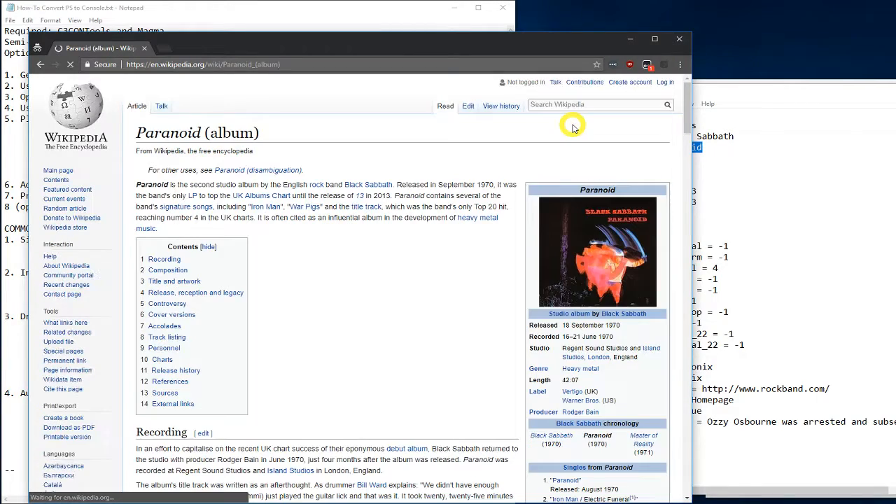
left_click(162, 340)
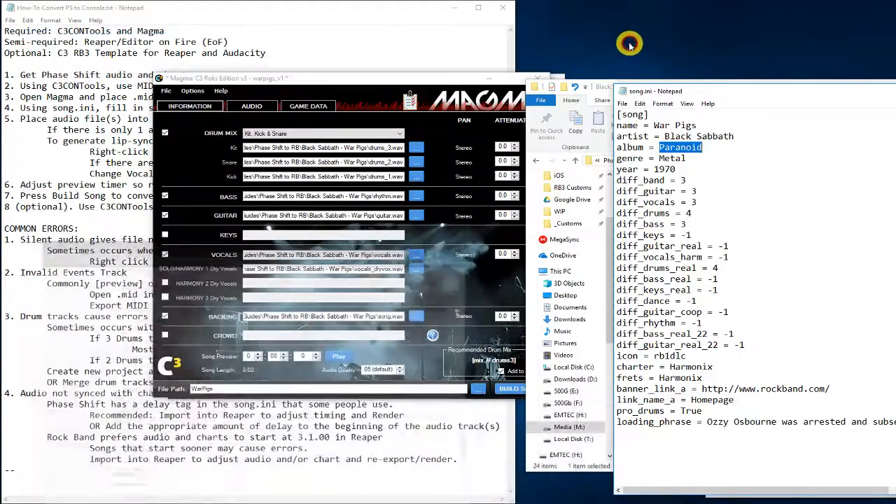
left_click(630, 39)
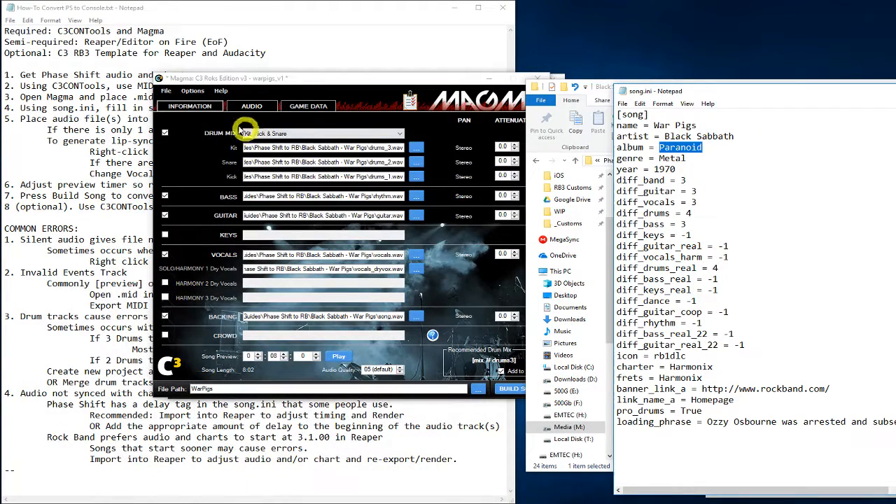
Check the song's information and game data pages, and try to build the War Pigs song
left_click(204, 108)
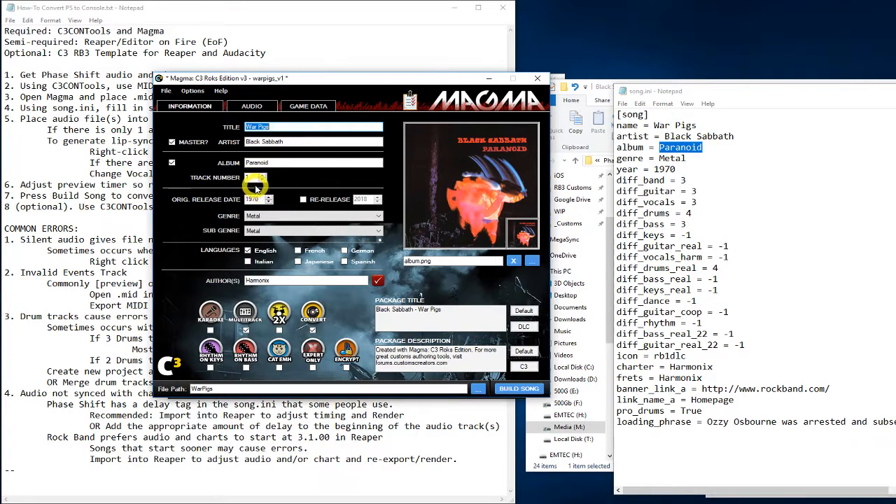
left_click(308, 105)
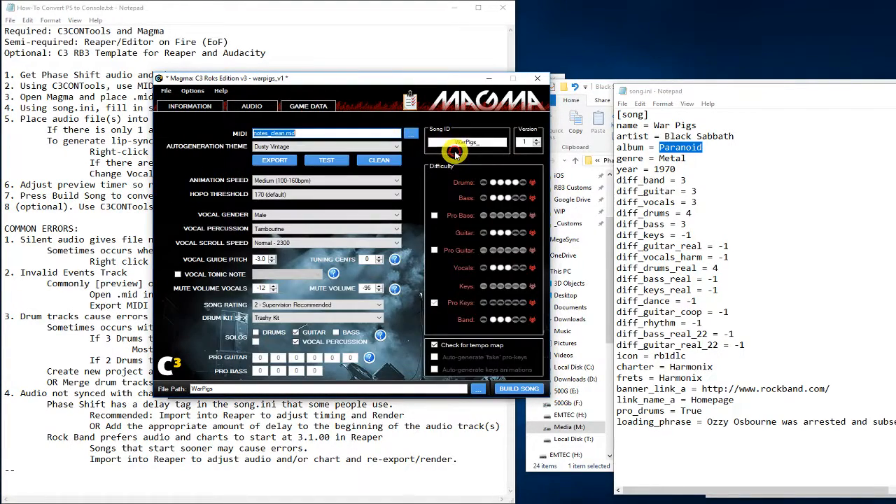
left_click(607, 88)
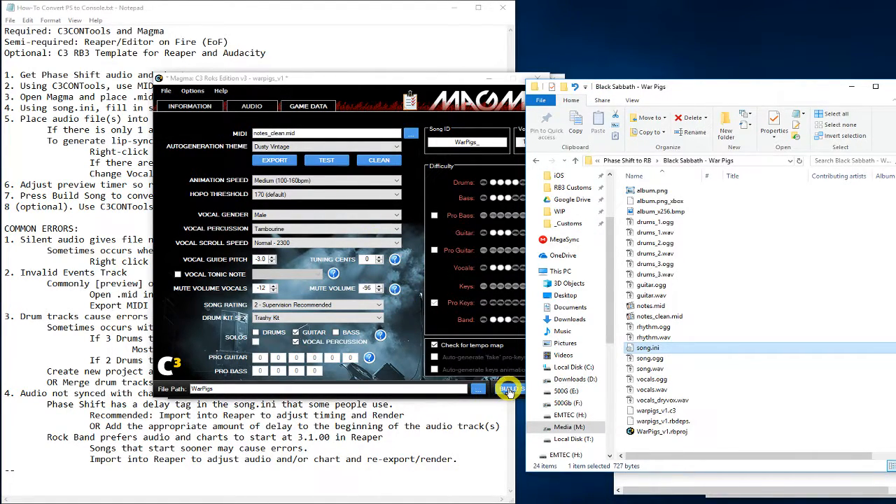
left_click(509, 391)
left_click(509, 391)
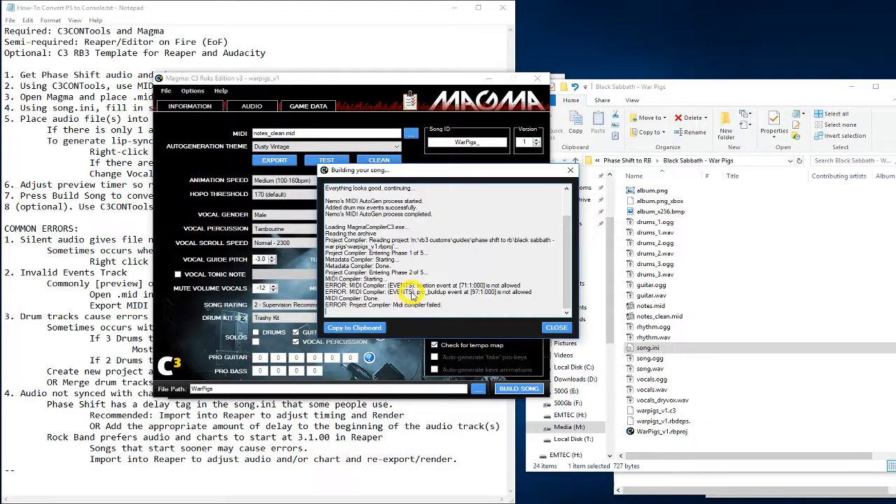
left_click(554, 328)
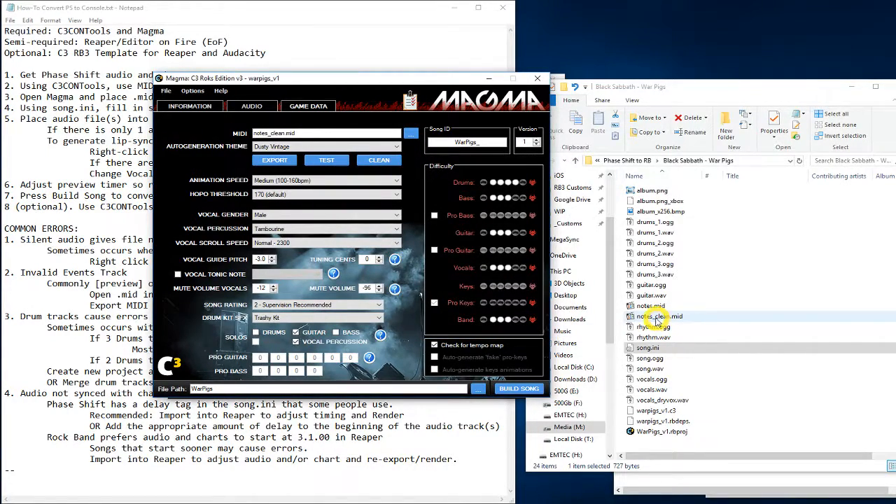
Open notes_clean.mid in REAPER, expanding the source tracks to new tracks and merging the source tempo map
right_click(658, 318)
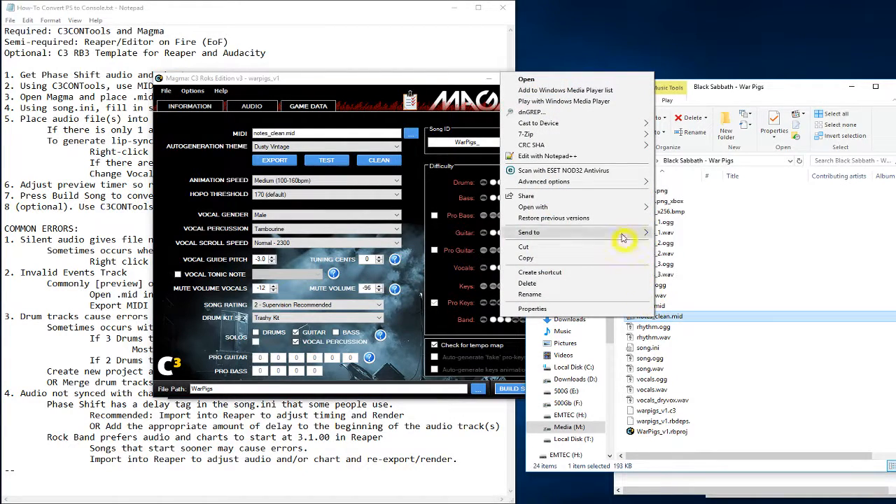
mouse_move(624, 207)
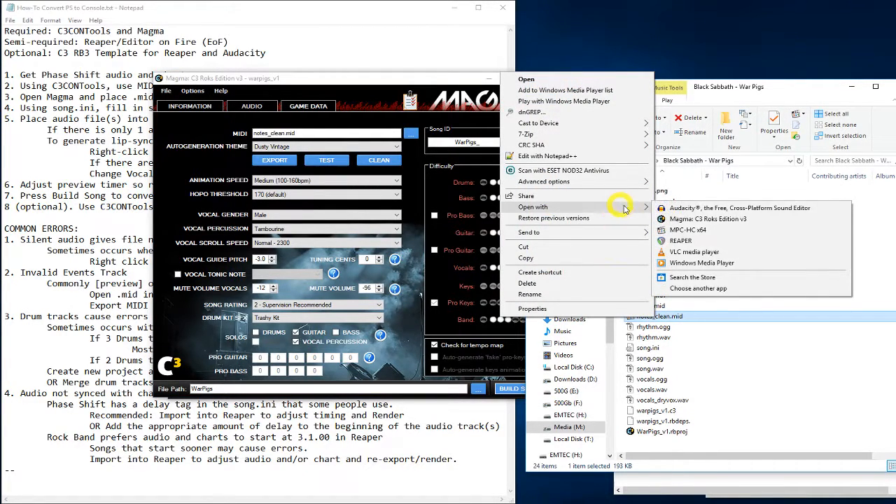
left_click(689, 239)
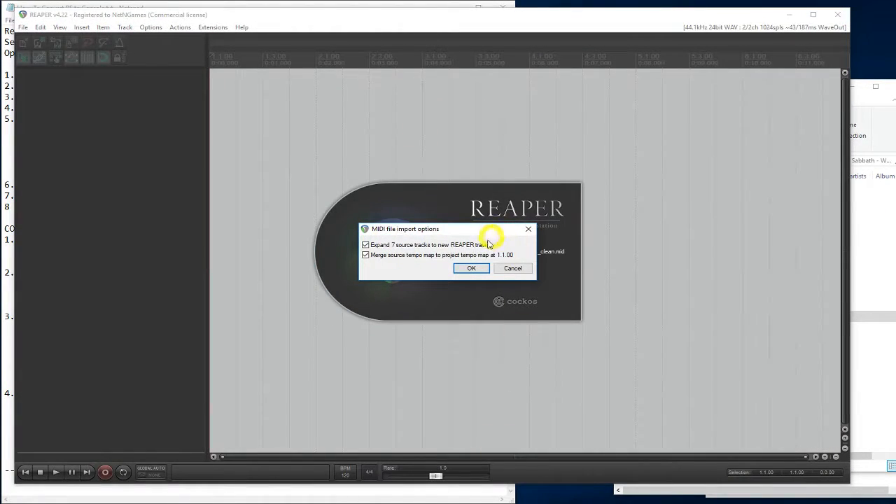
left_click(471, 269)
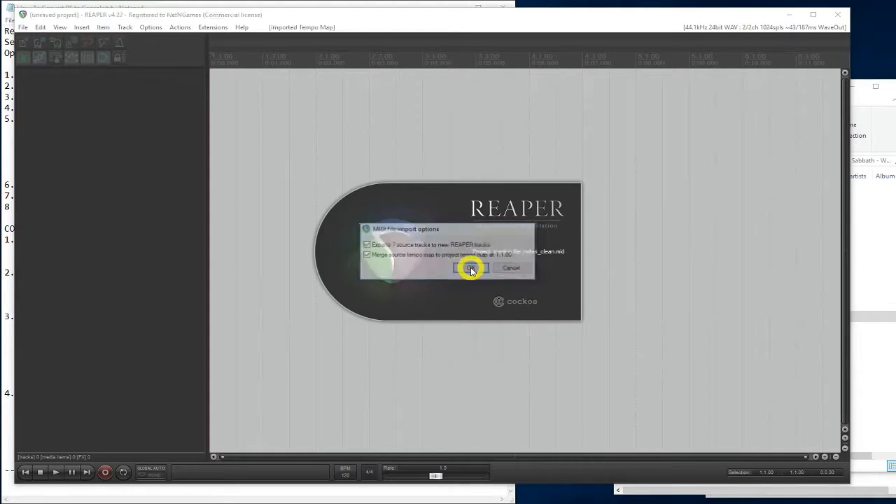
Open the EVENTS track's MIDI item in the MIDI editor to show its text events
left_click(393, 175)
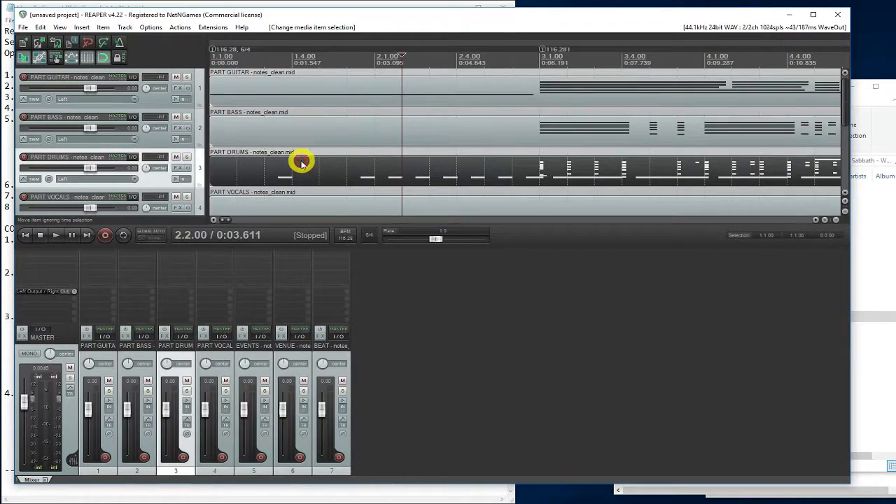
scroll(287, 169, "down", 3)
double_click(295, 134)
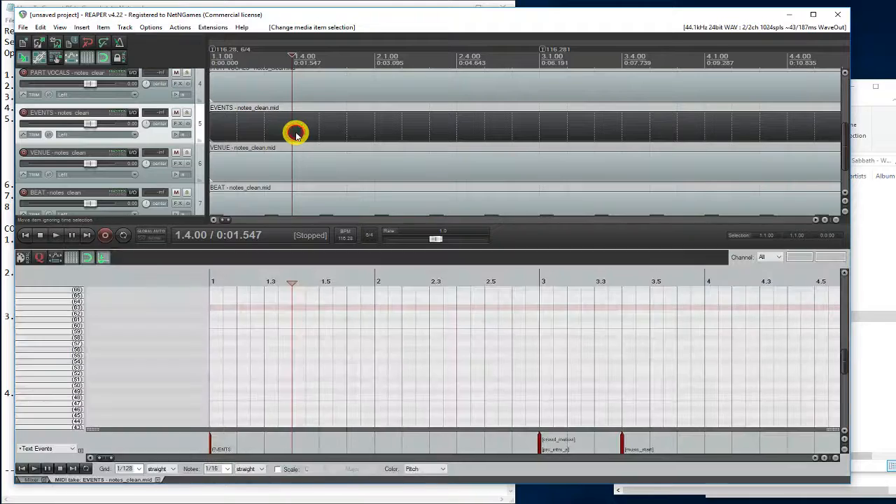
Switch to Magma, build the War Pigs song again, and copy the build log to the clipboard
left_click(484, 503)
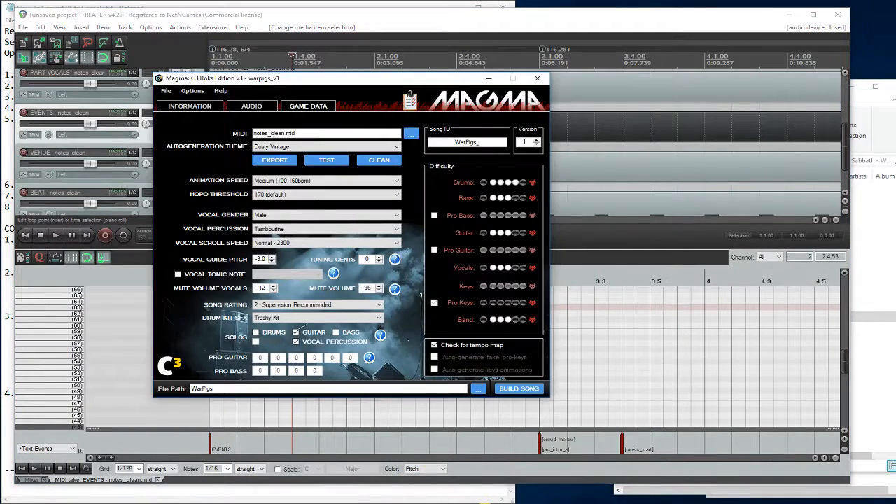
left_click(529, 392)
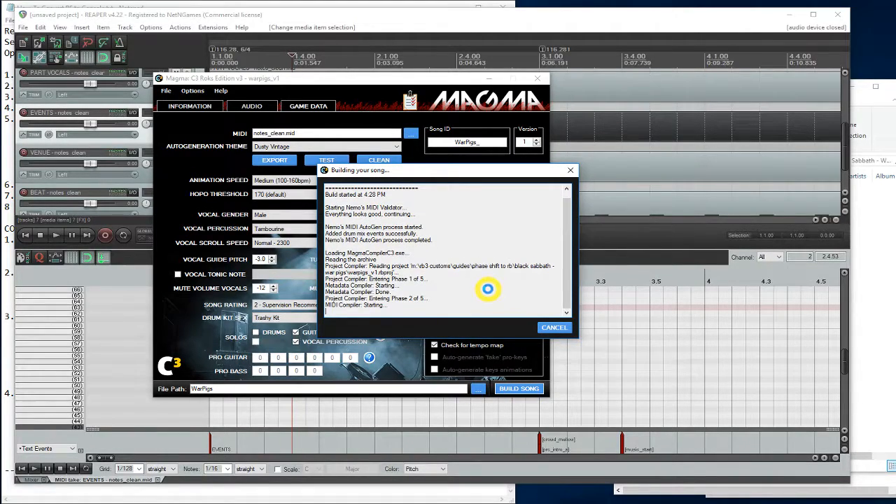
left_click(353, 329)
Create a text file named error.txt in the Black Sabbath - War Pigs folder and paste the build log into it
left_click(864, 283)
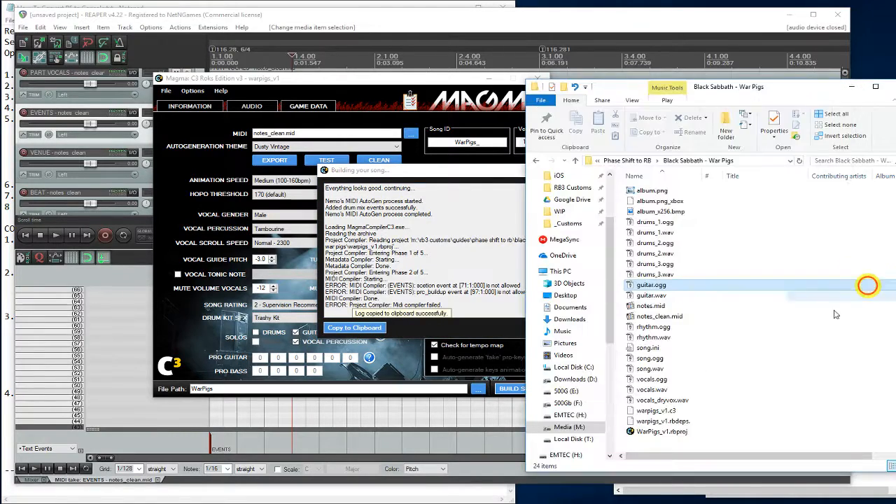
right_click(654, 441)
mouse_move(618, 427)
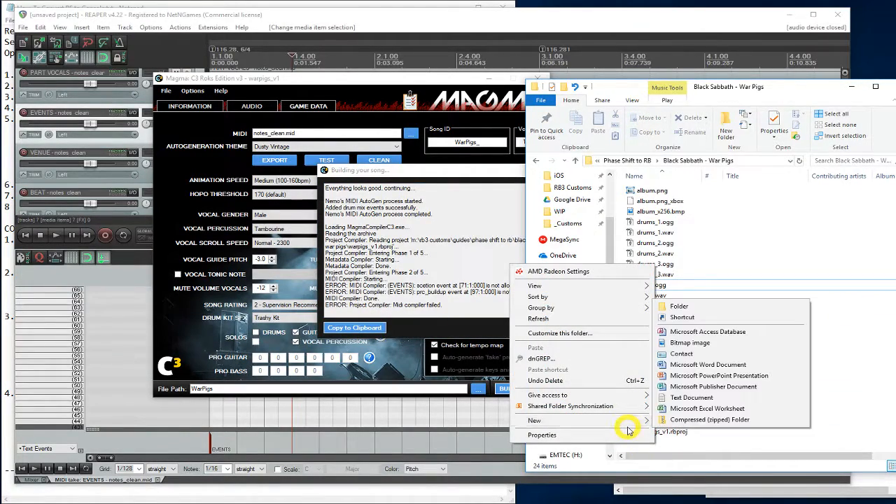
left_click(675, 408)
type("error.txt")
key("Return")
key("Return")
key("ctrl+v")
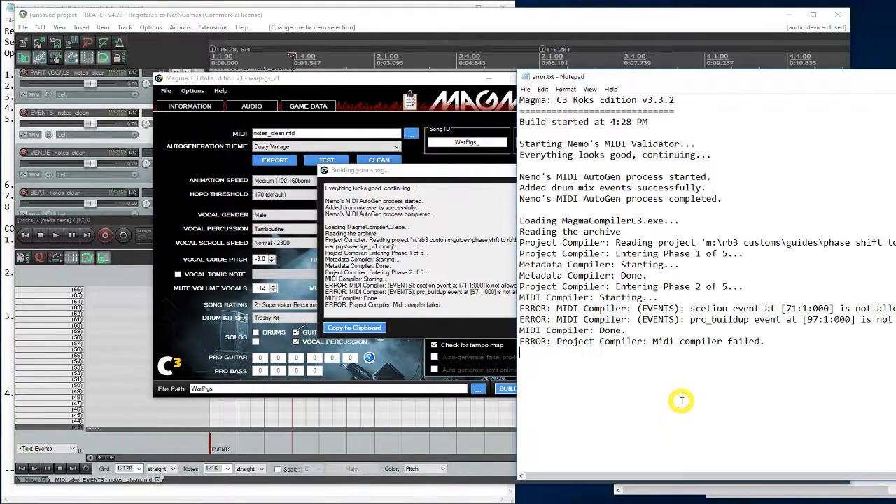
Examine the positions of the disallowed EVENTS entries in the pasted log, and close Magma's build window
left_click_drag(735, 79, 621, 65)
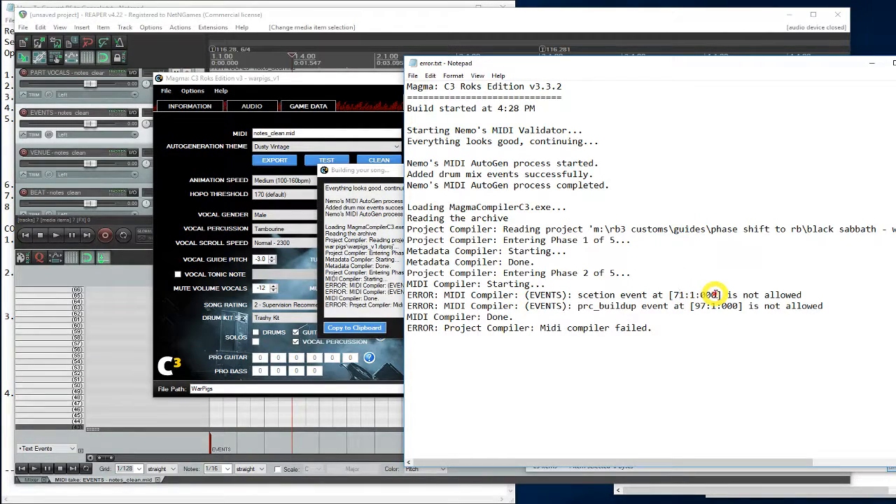
left_click_drag(673, 294, 722, 306)
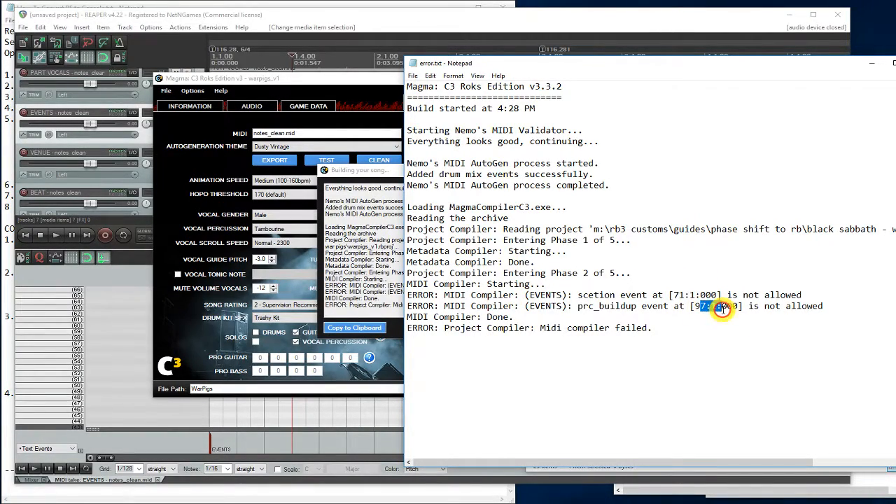
left_click(382, 174)
left_click(560, 328)
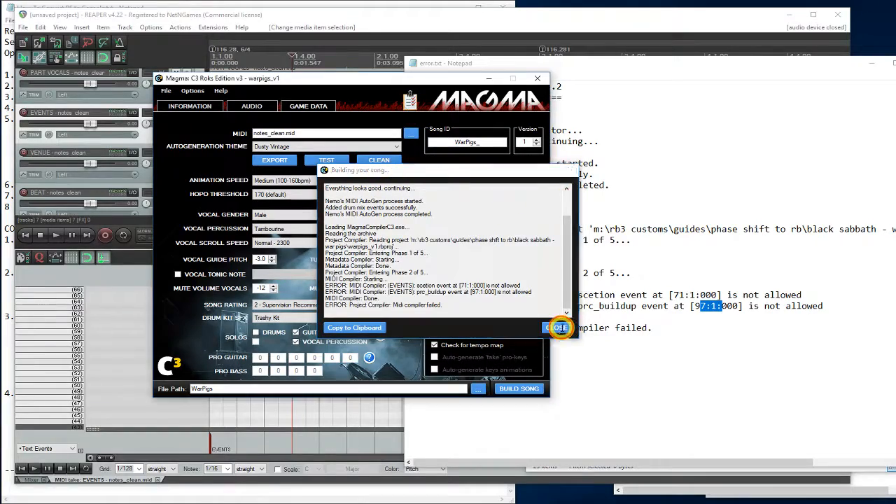
Switch to REAPER and delete the EVENTS track's invalid text events at measures 71 and 97
left_click(472, 21)
left_click_drag(110, 458, 385, 448)
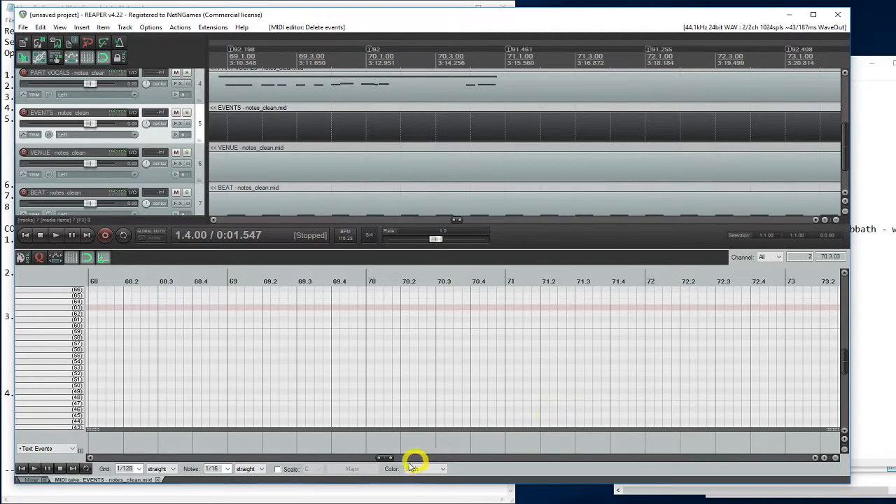
left_click_drag(389, 459, 493, 461)
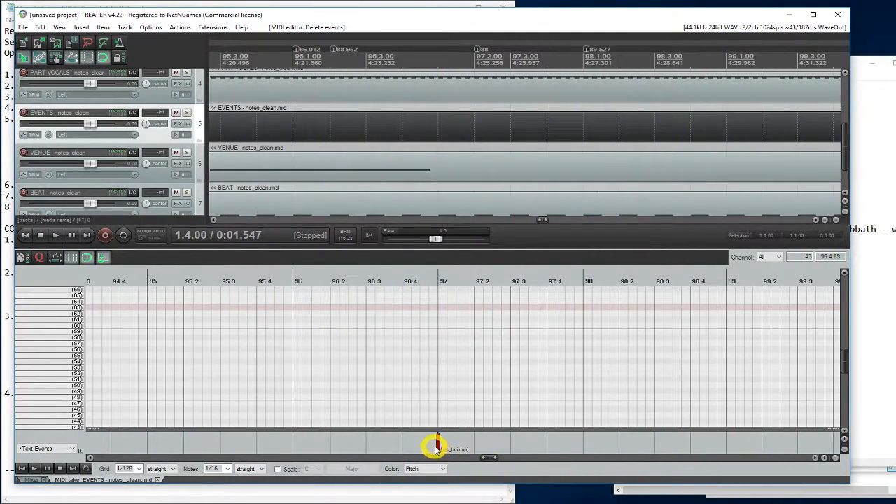
left_click(890, 340)
left_click(376, 448)
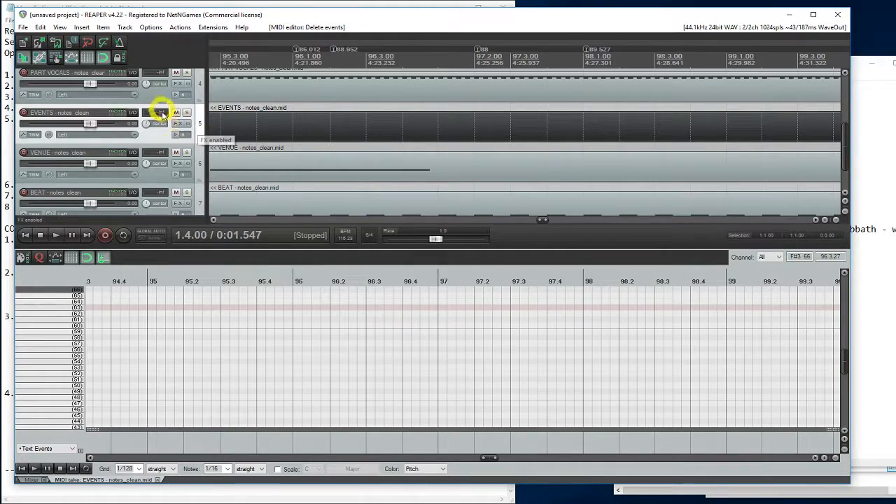
Export the entire project as multitrack midi_export.mid with embedded tempo map into the Black Sabbath - War Pigs folder
left_click(23, 27)
left_click(98, 210)
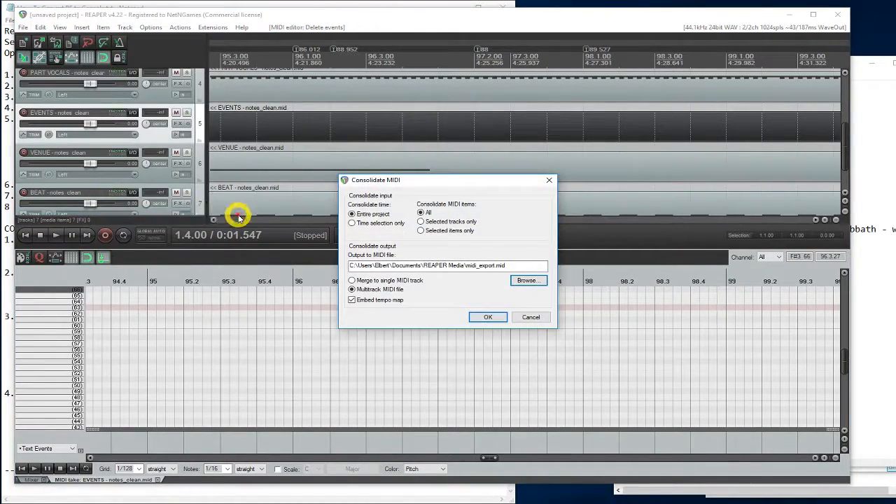
left_click(873, 64)
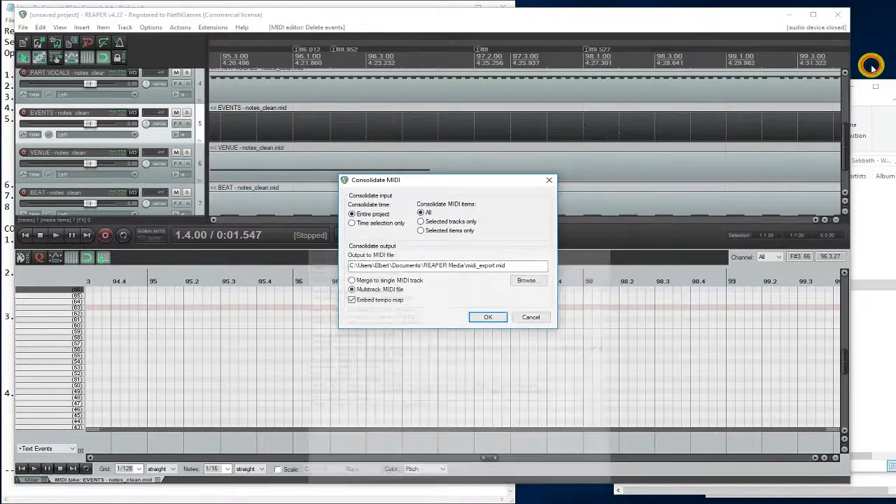
left_click(872, 316)
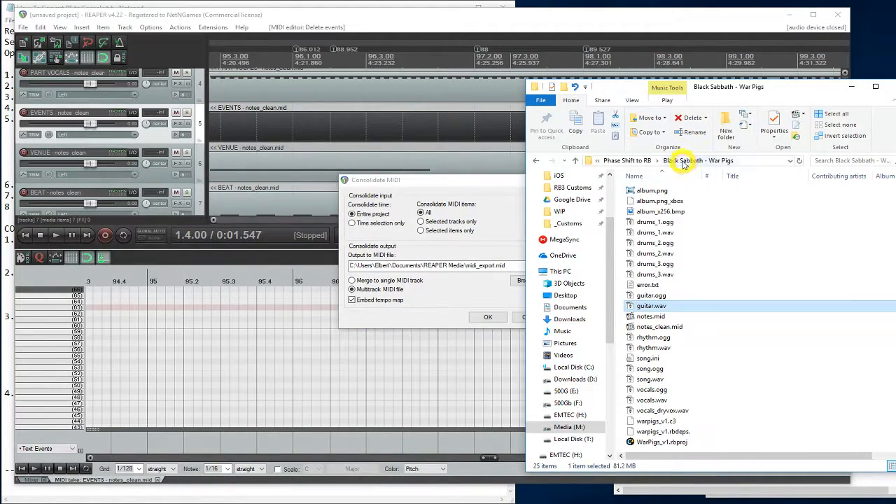
right_click(693, 161)
left_click(701, 180)
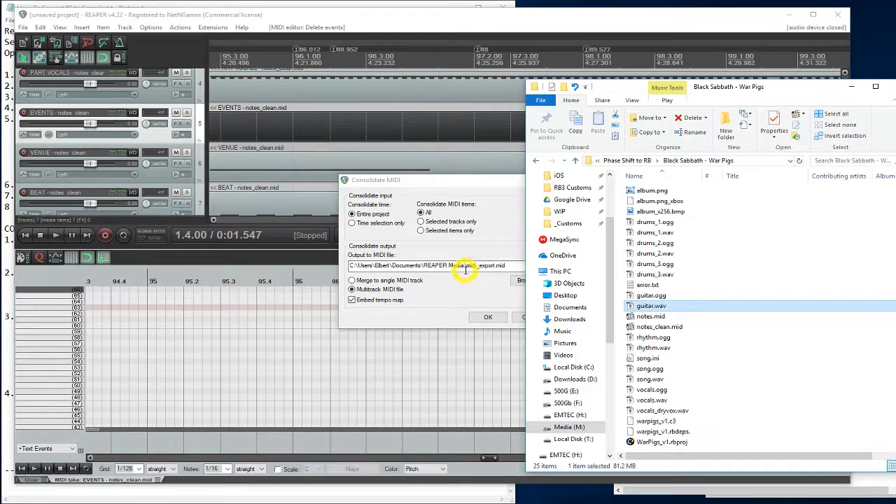
left_click_drag(465, 270, 309, 270)
key("ctrl+v")
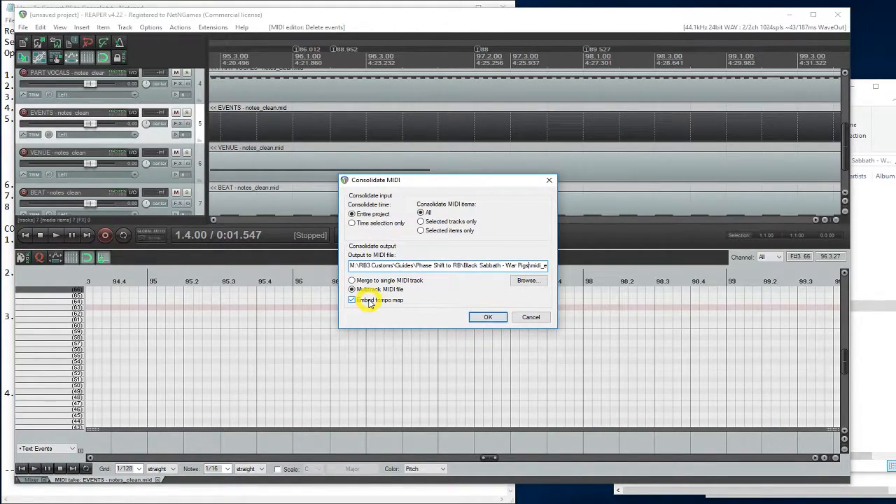
left_click(488, 318)
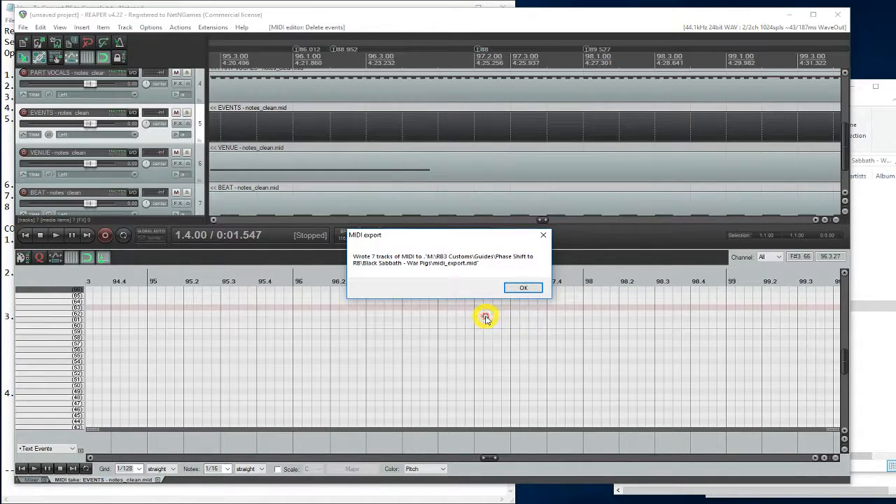
left_click(517, 290)
Switch to Magma, load midi_export.mid as the song's MIDI file, and build the song
left_click(792, 15)
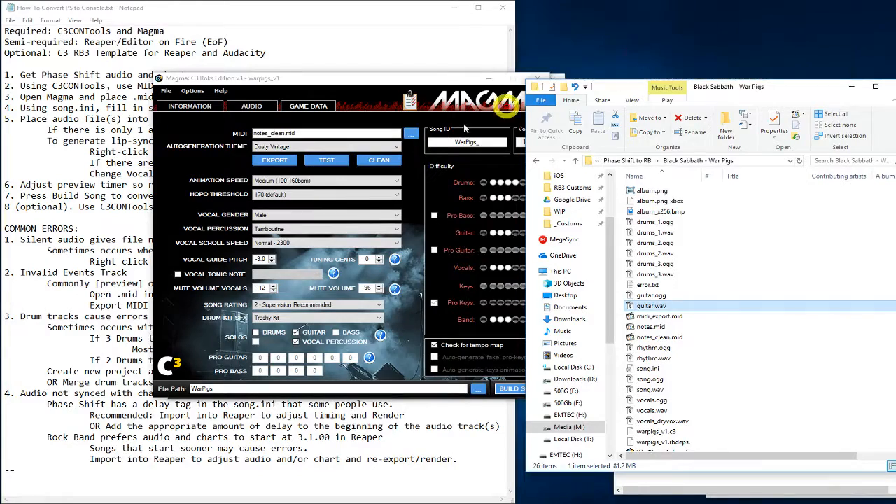
left_click_drag(664, 317, 310, 133)
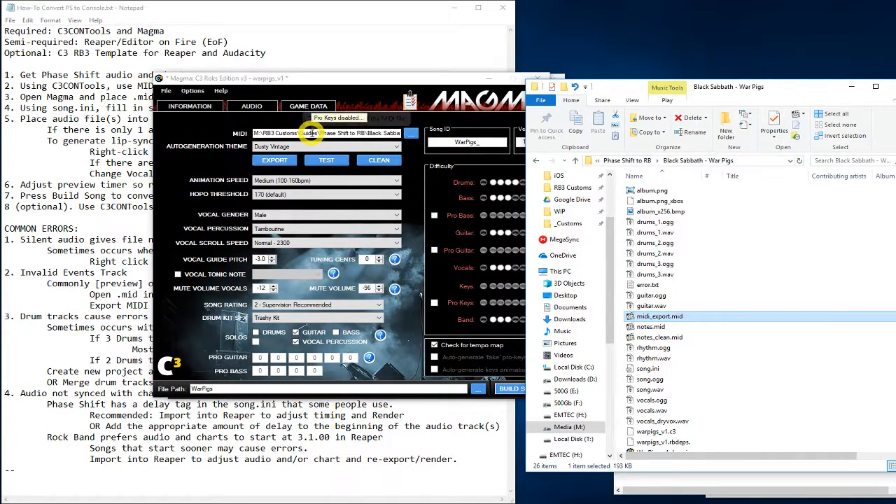
left_click(381, 95)
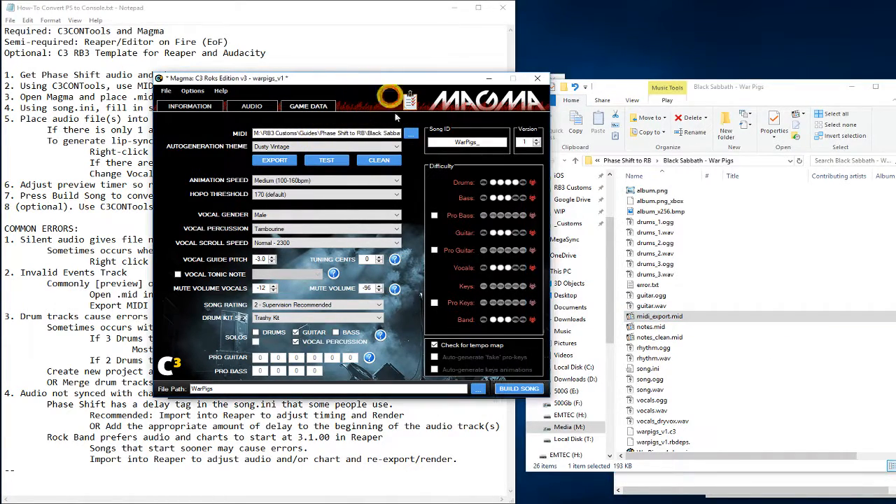
left_click(526, 391)
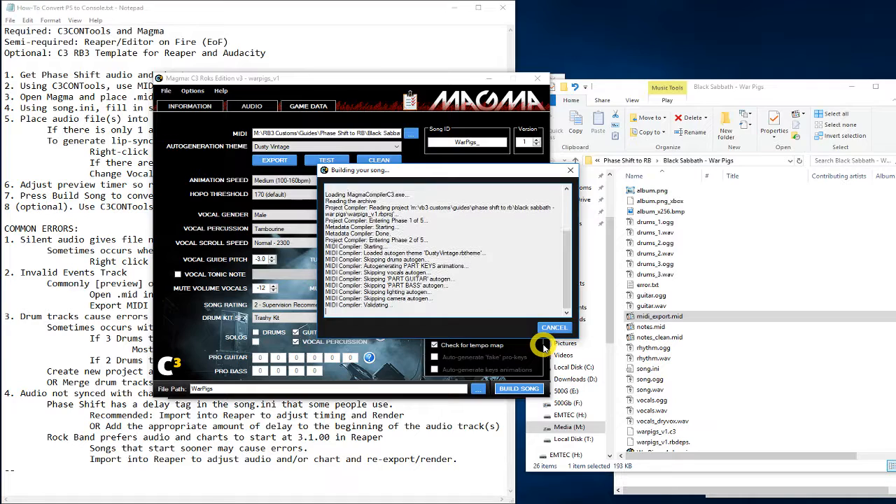
Open song.ini from the Starship - We Built This City folder and check its delay tag, rearranging the windows
left_click(756, 285)
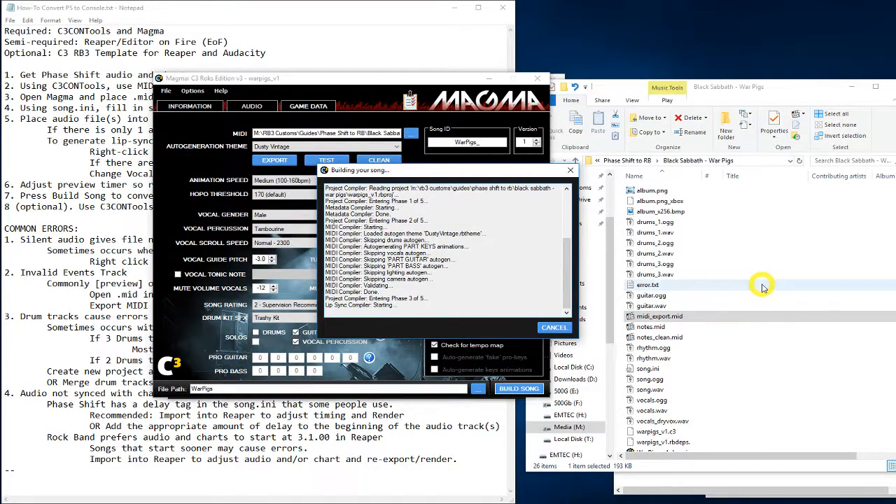
key("alt+Left")
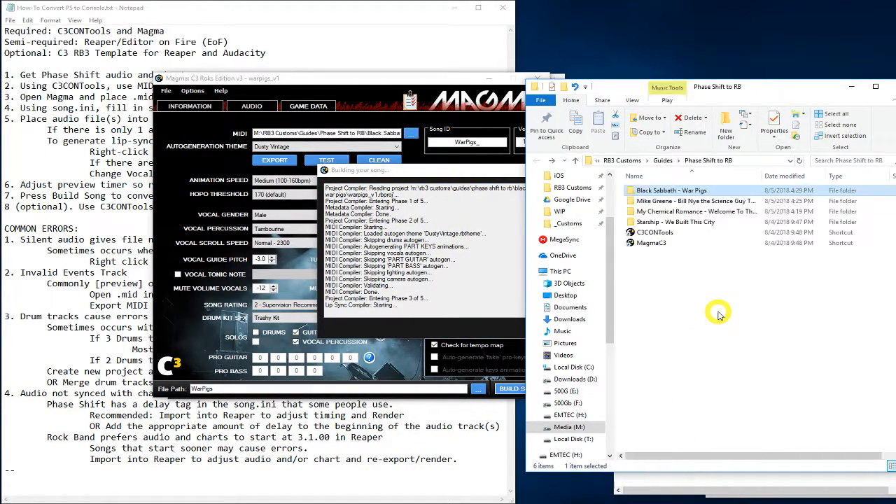
double_click(702, 223)
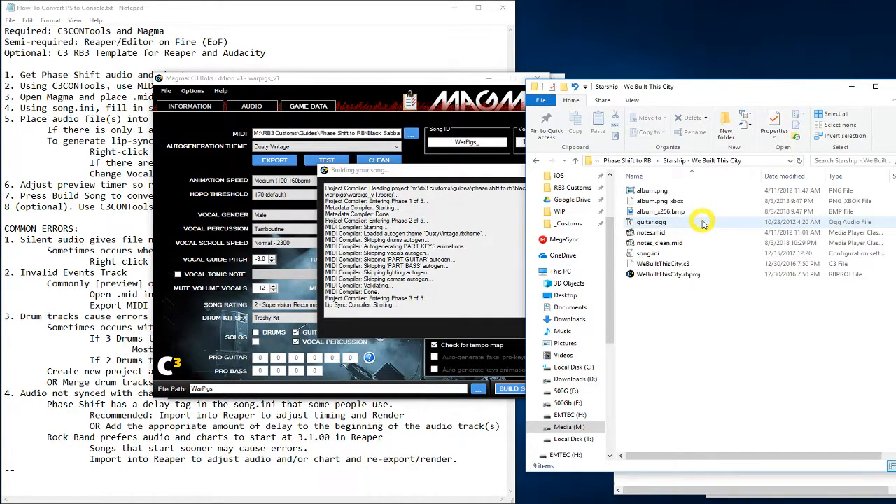
double_click(674, 253)
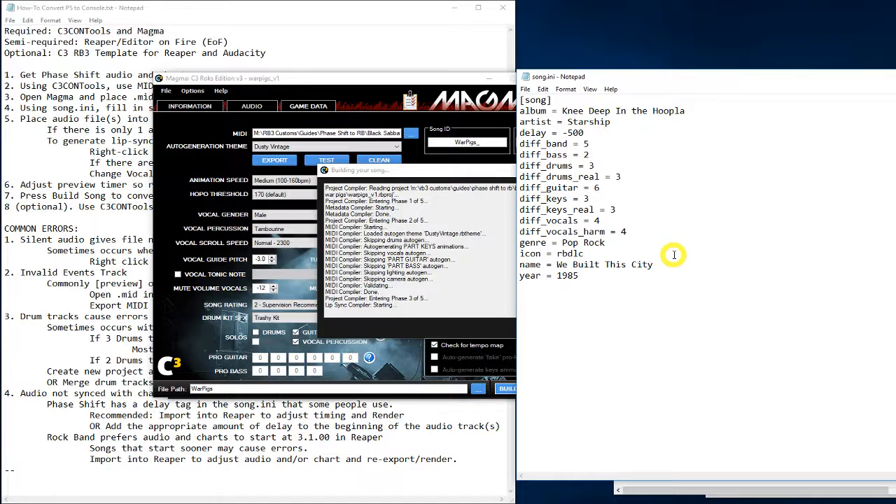
left_click_drag(584, 133, 522, 133)
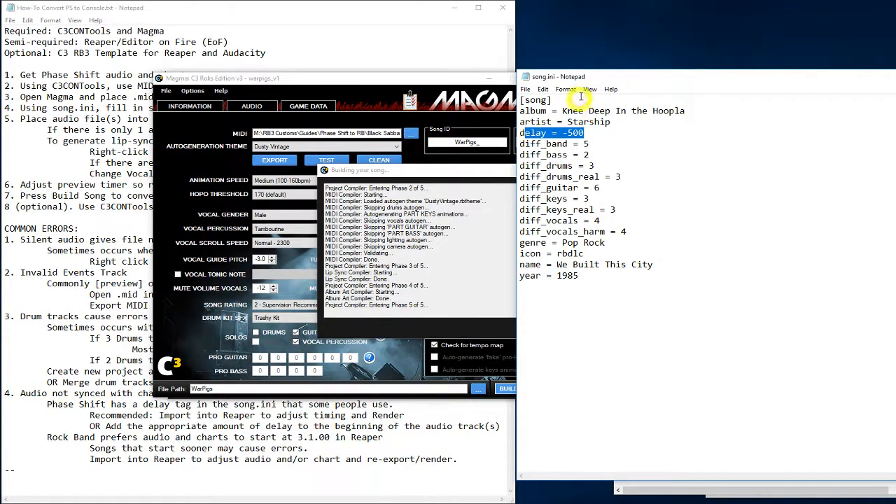
left_click_drag(593, 77, 771, 101)
left_click_drag(691, 88, 667, 57)
Switch to REAPER and start a new empty project
left_click(247, 503)
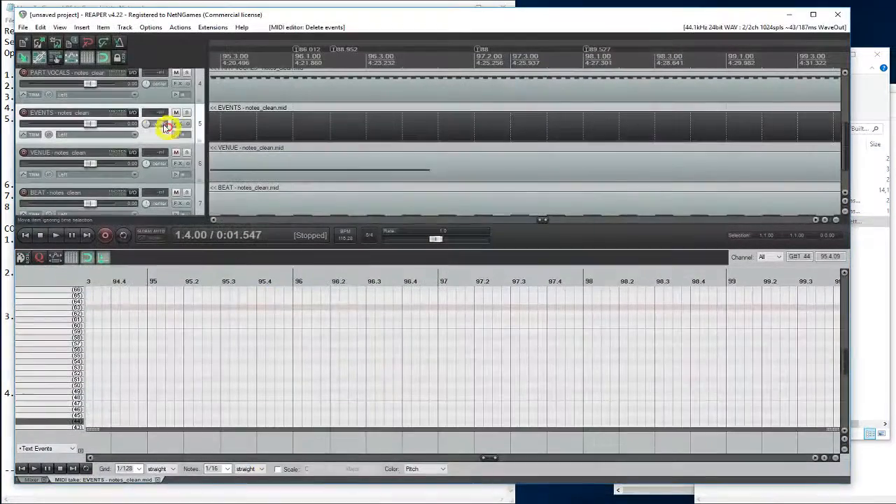
left_click(25, 30)
left_click(42, 38)
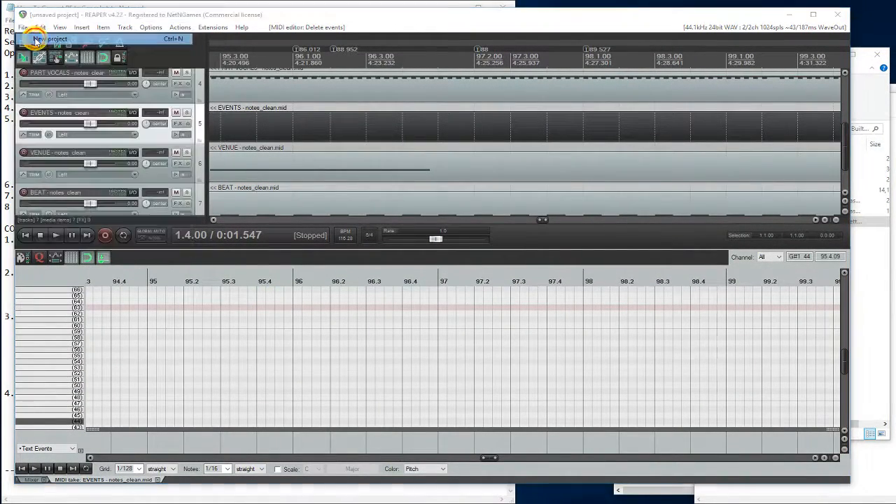
left_click(455, 286)
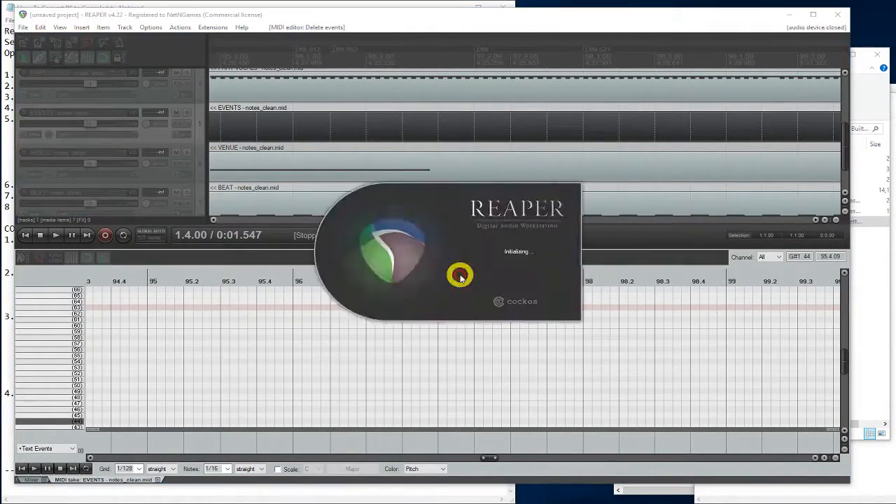
Import We Built This City's notes_clean.mid at the project start, expanding the source tracks to new tracks and merging the tempo map
left_click(880, 182)
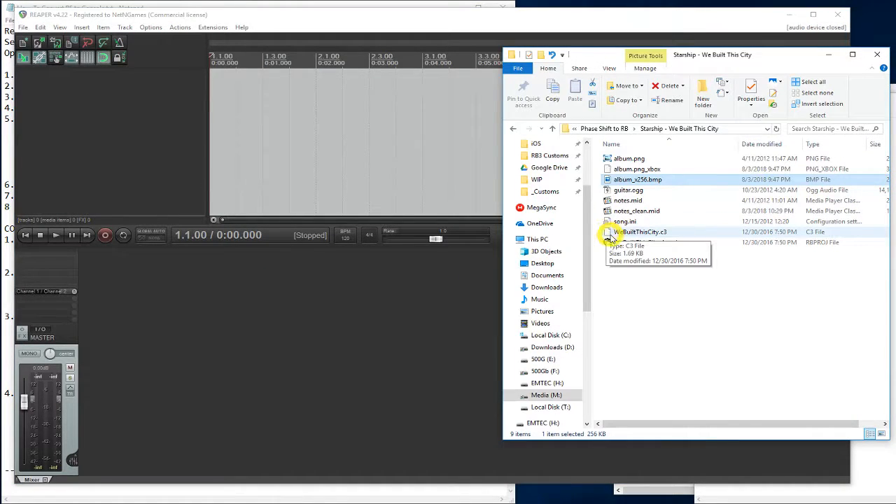
left_click_drag(640, 213, 213, 141)
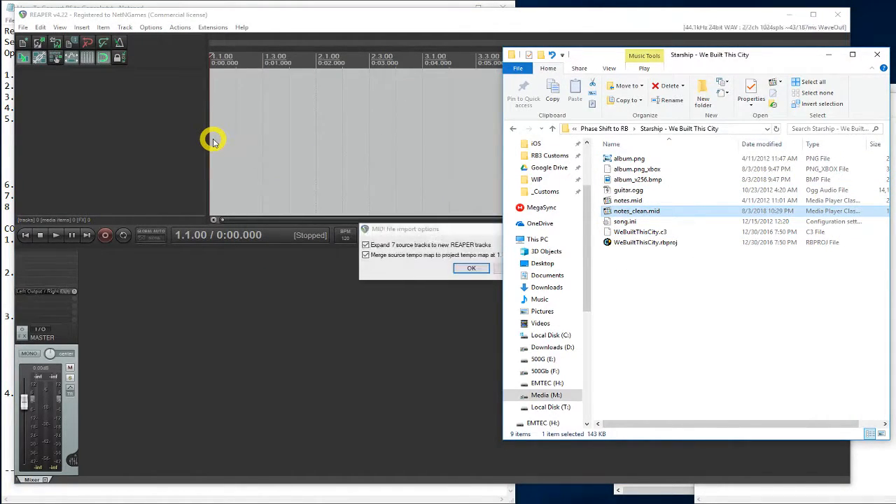
left_click(467, 267)
left_click(301, 190)
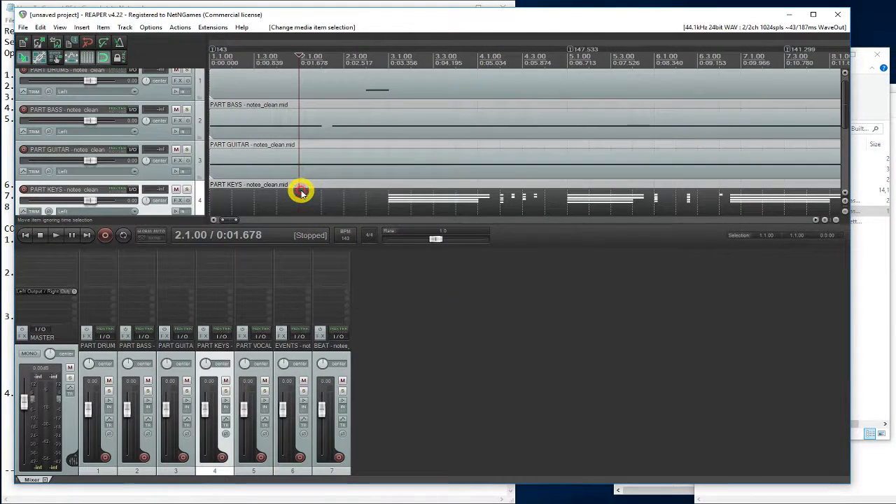
Add guitar.ogg as a new track below BEAT at the project start, and enlarge the track area
left_click(866, 281)
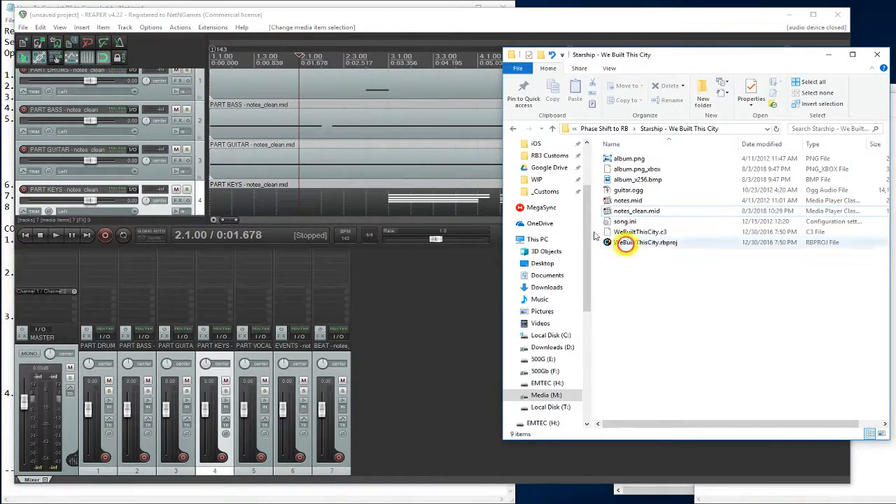
scroll(348, 167, "down", 5)
left_click_drag(628, 190, 215, 202)
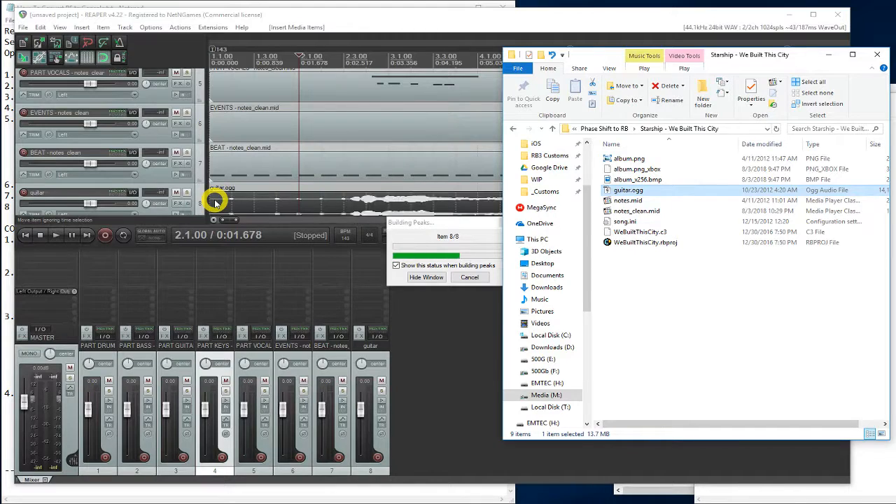
left_click_drag(245, 247, 256, 350)
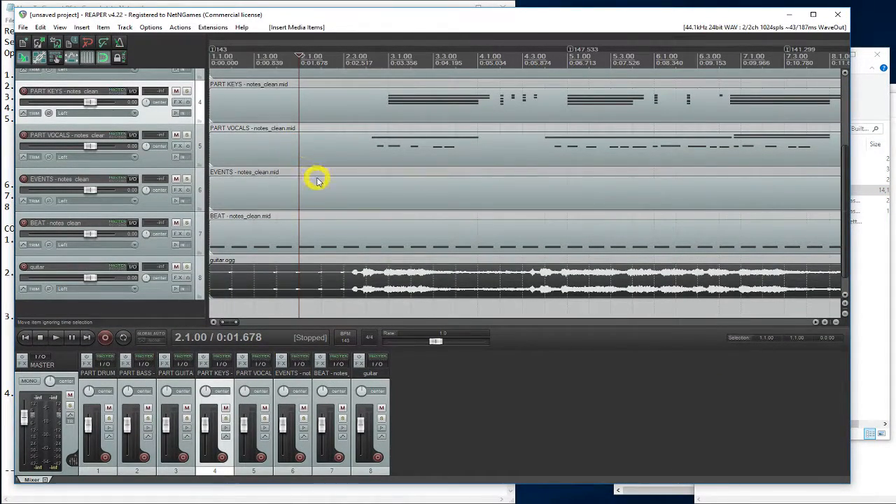
Add the RBN Preview effect to the PART KEYS track, set its skill to Expert, and move its window clear of the track list
scroll(322, 187, "up", 3)
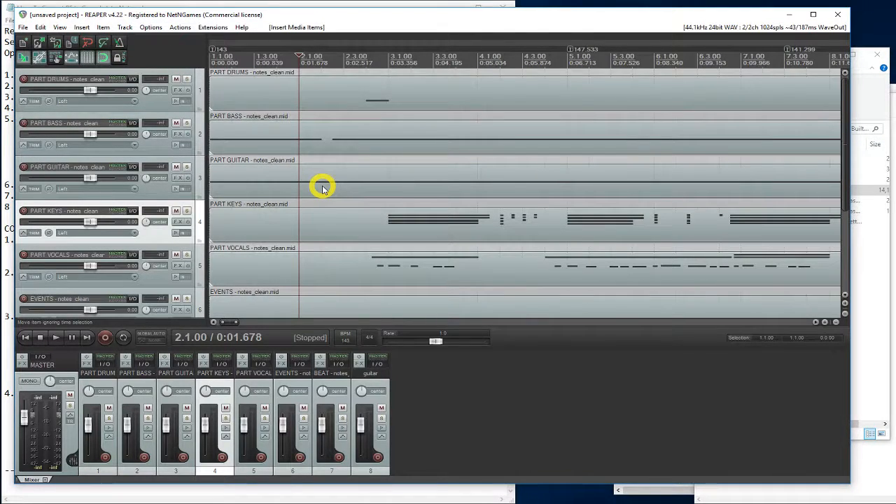
scroll(323, 189, "down", 1)
scroll(322, 189, "up", 1)
left_click(179, 223)
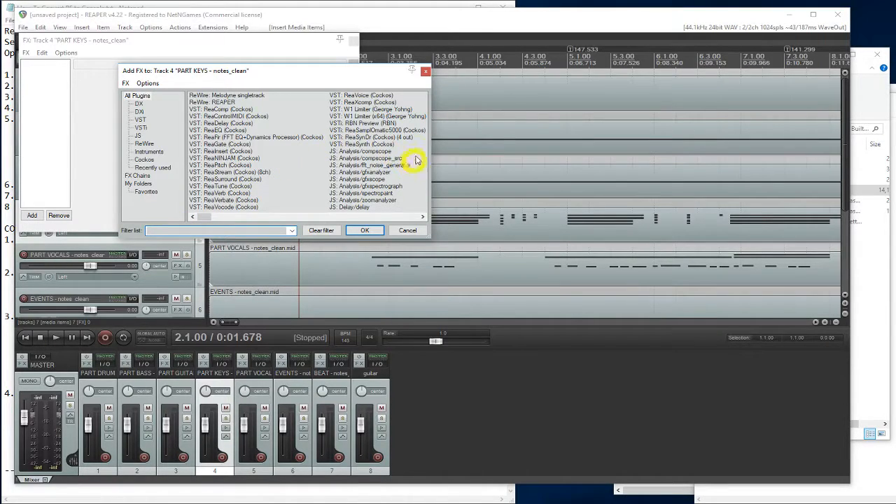
double_click(369, 125)
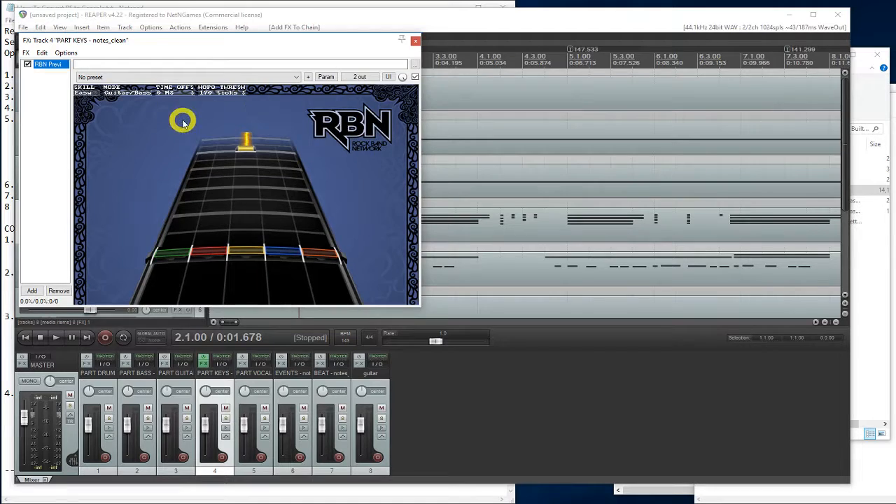
left_click(87, 94)
left_click(87, 94)
left_click(86, 94)
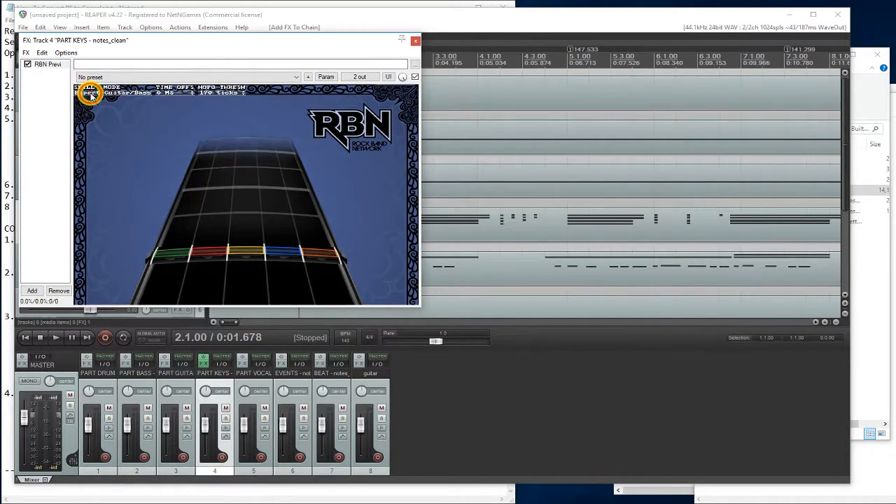
left_click_drag(152, 46, 604, 36)
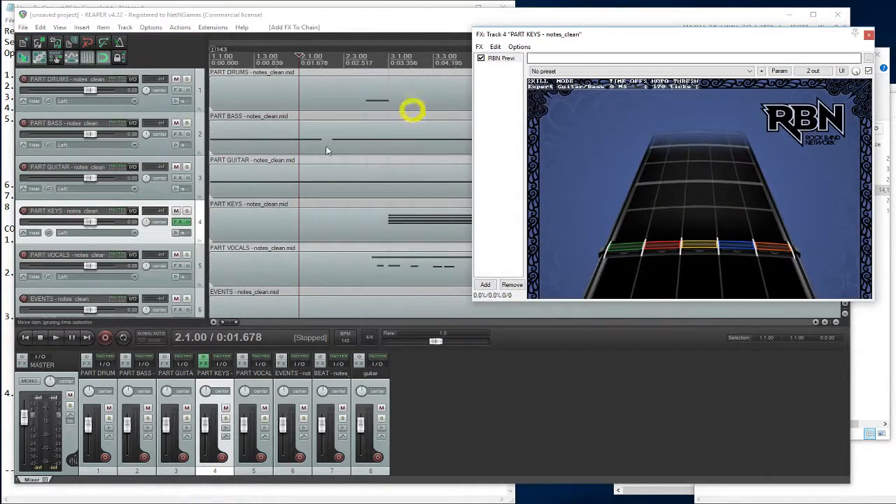
Play the project to compare the keys chart with the audio, pause it, and recheck the delay tag in song.ini
left_click(57, 338)
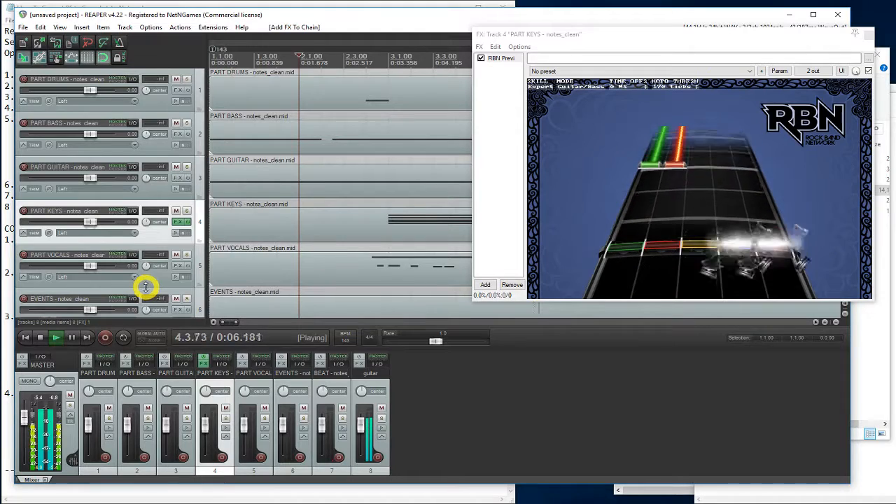
key("ctrl+space")
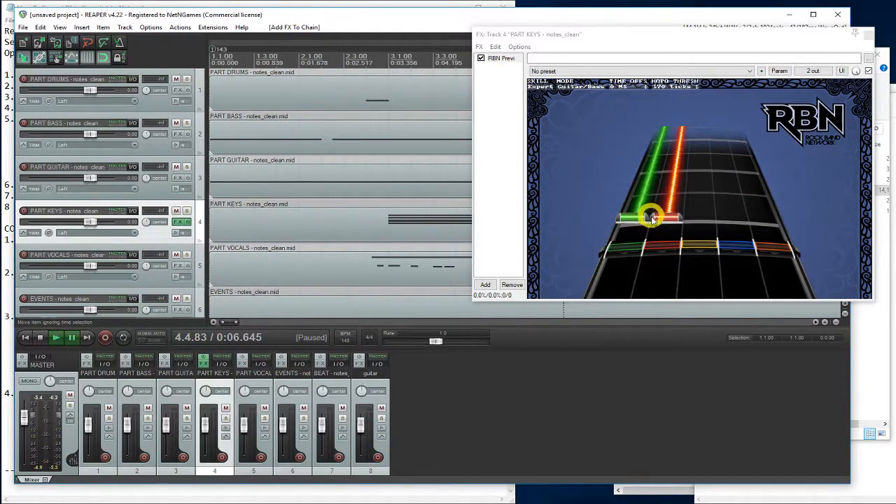
scroll(408, 243, "down", 3)
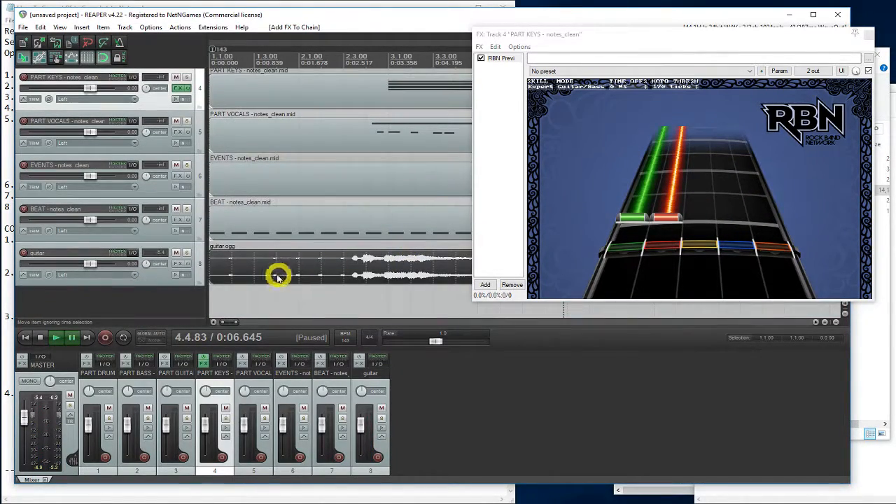
left_click(868, 360)
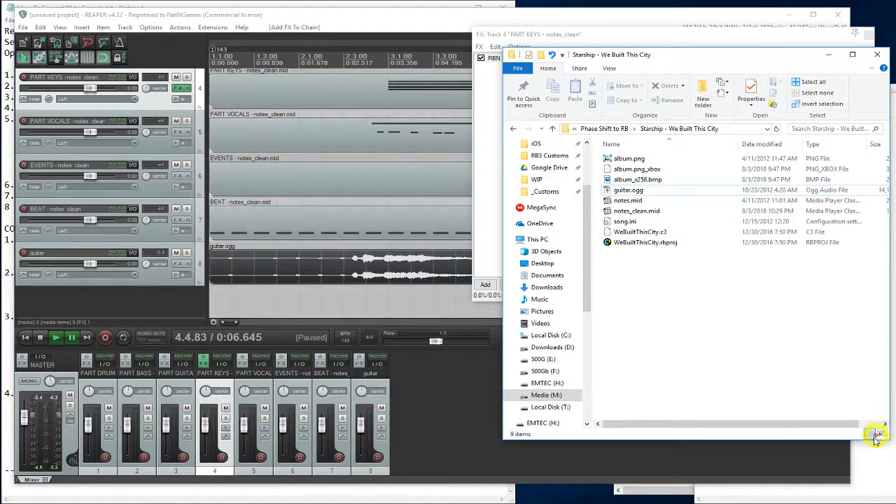
left_click(866, 460)
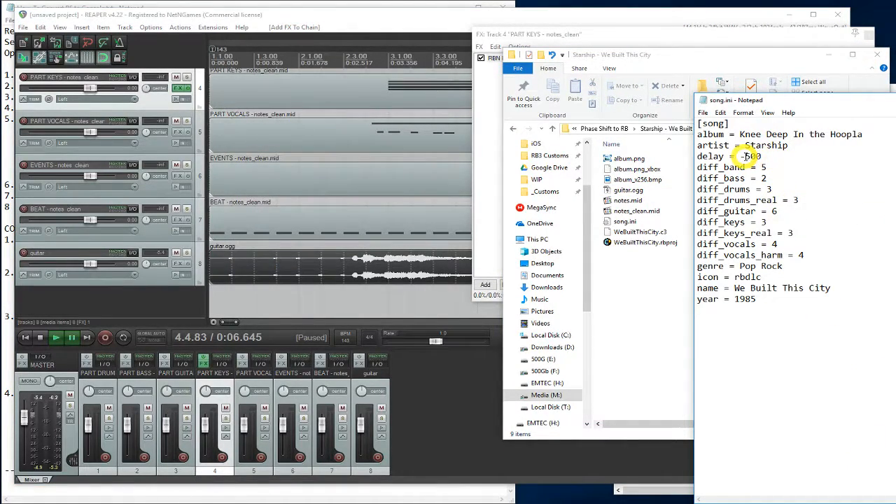
Set the guitar.ogg item's position to 0:00.500 in its item properties
right_click(322, 268)
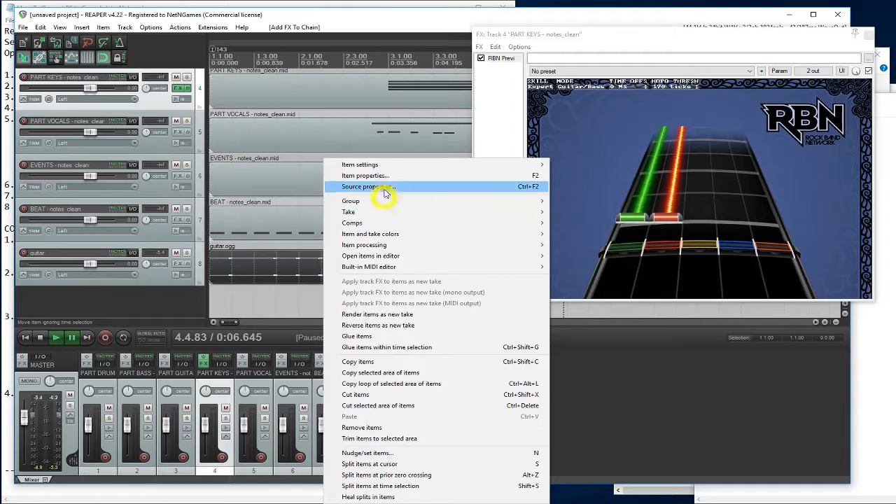
left_click(383, 176)
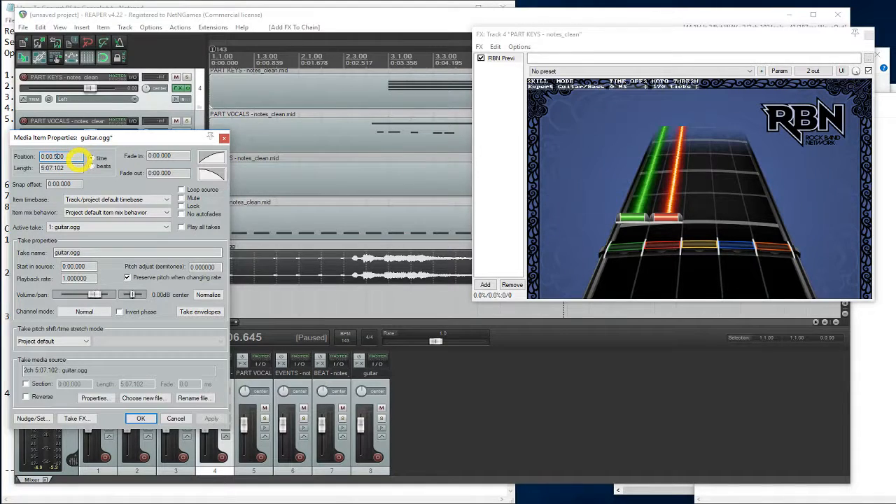
left_click(212, 418)
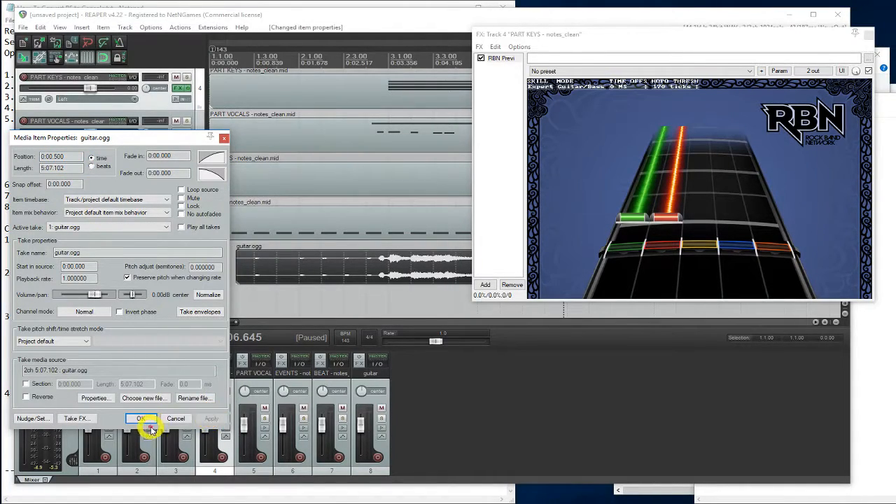
left_click(138, 418)
Play the project from the beginning to check the shifted audio against the note preview, and pause it
left_click(216, 58)
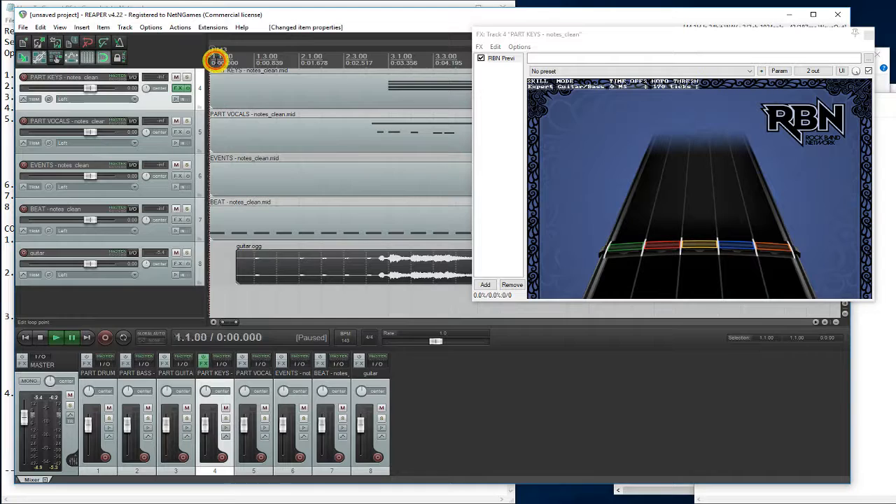
key("space")
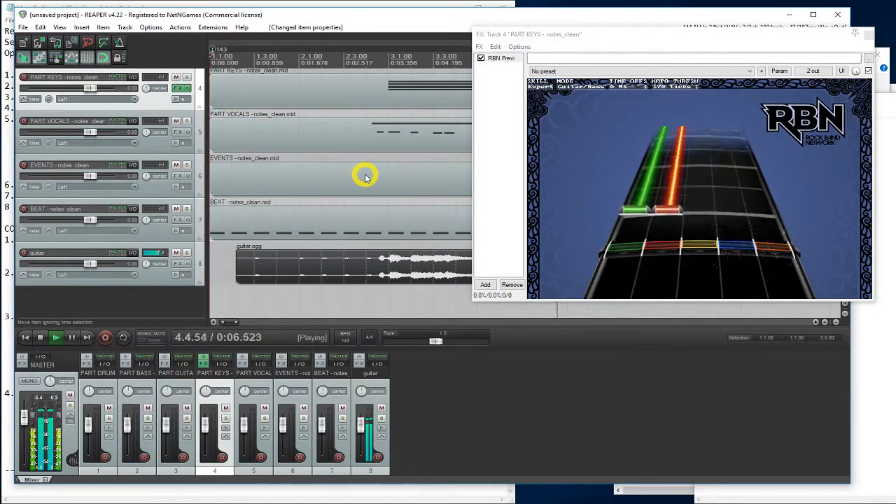
key("ctrl+space")
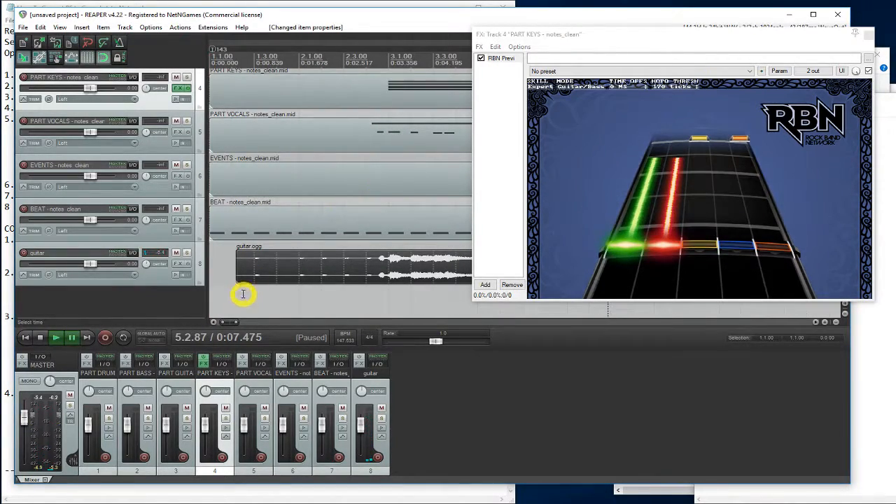
Mute every track except guitar and close the note preview window, leaving the guitar track selected
left_click(201, 268)
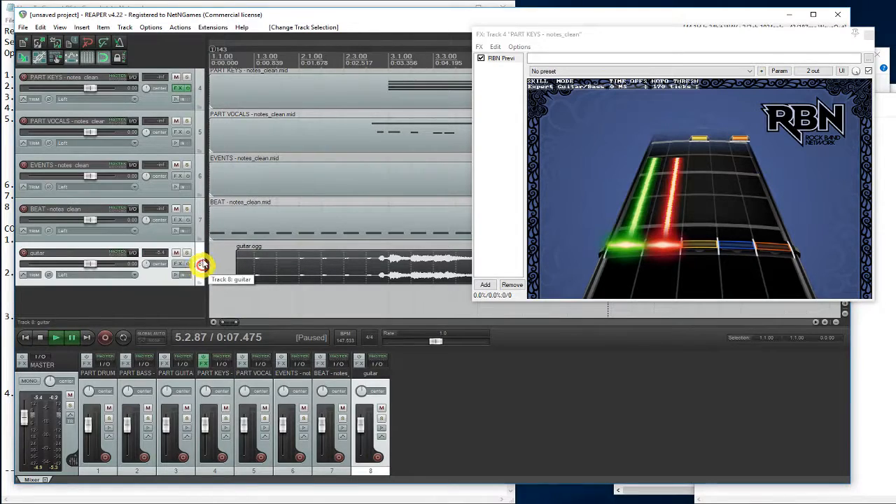
key("ctrl+a")
left_click(177, 210)
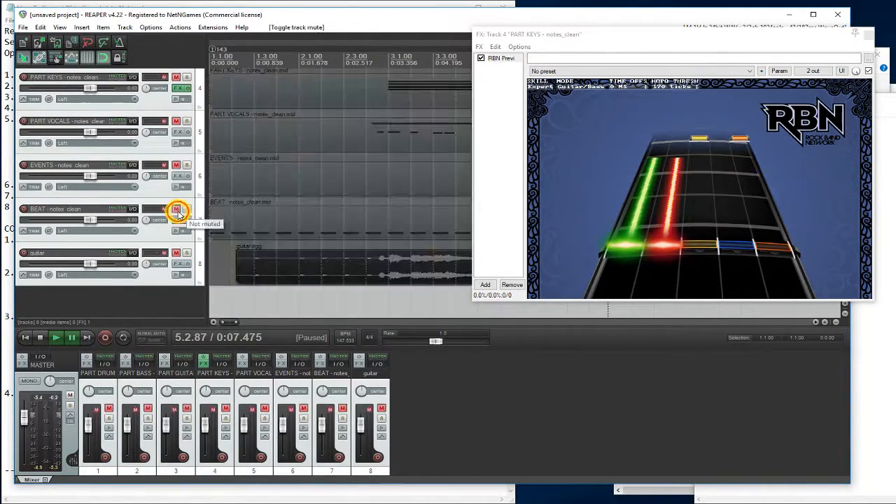
left_click(187, 295)
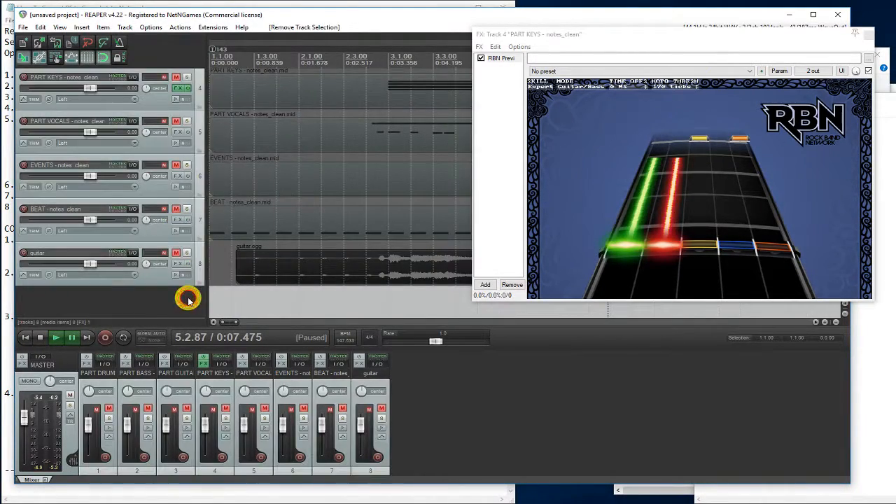
left_click(875, 33)
left_click(175, 254)
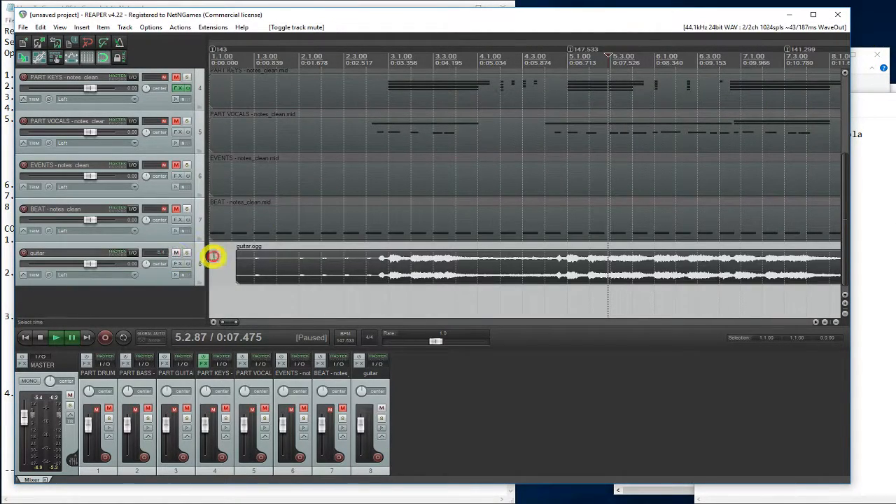
left_click(202, 258)
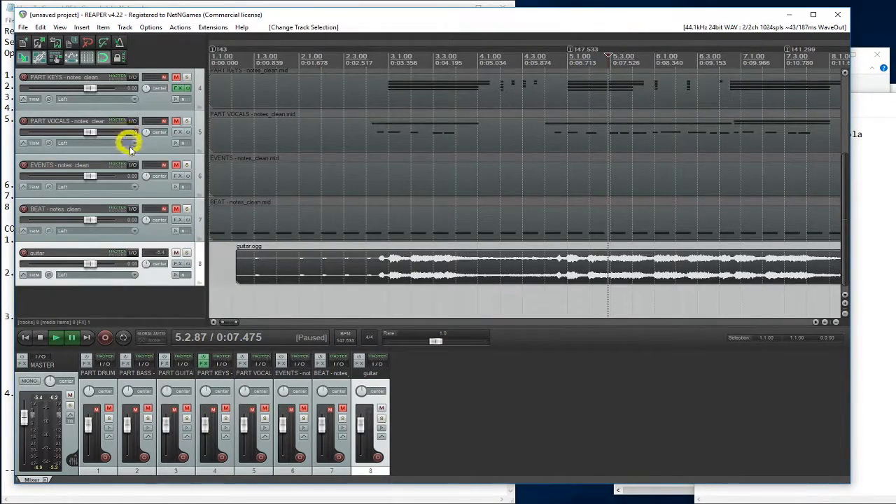
Open the render settings and set the output directory to the Starship - We Built This City folder's copied path
left_click(25, 28)
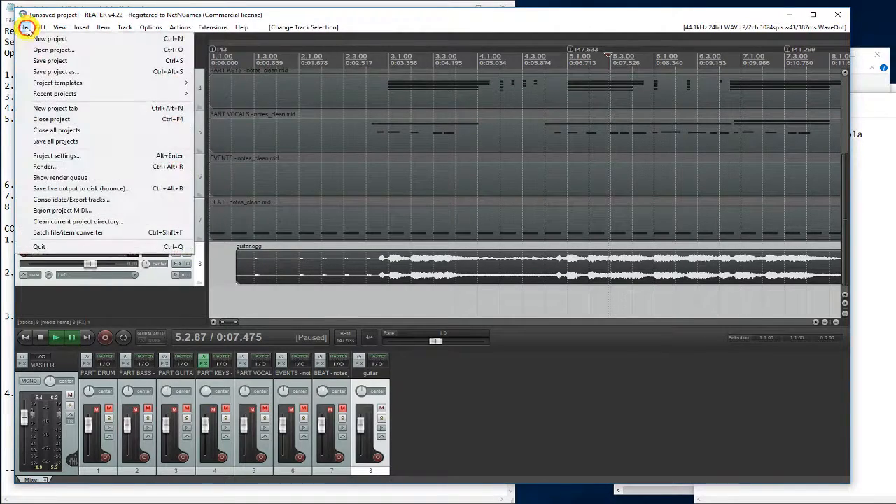
left_click(79, 171)
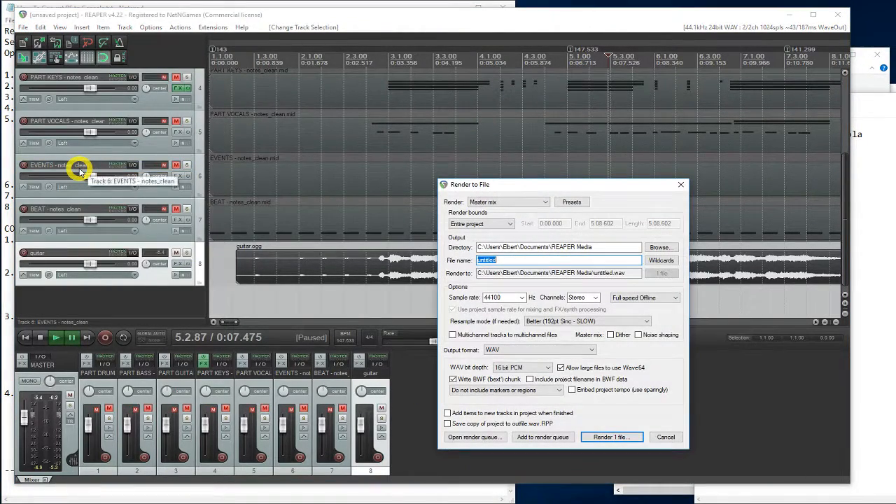
left_click(661, 248)
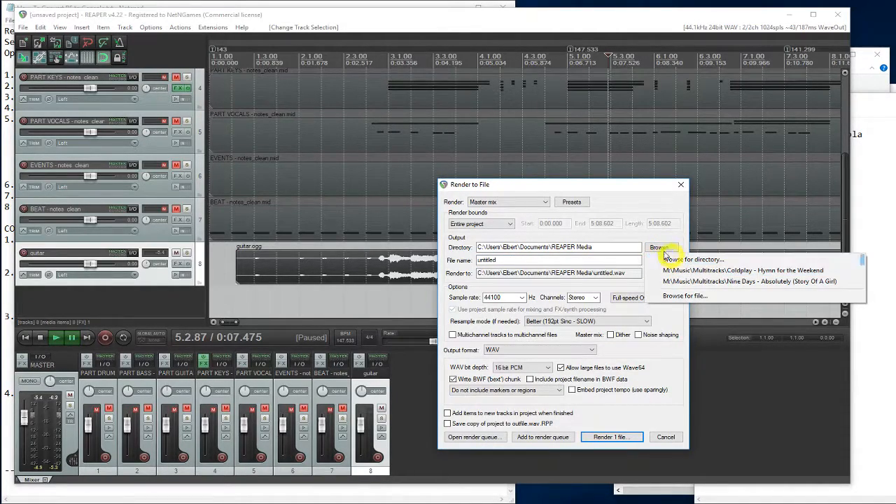
left_click(644, 256)
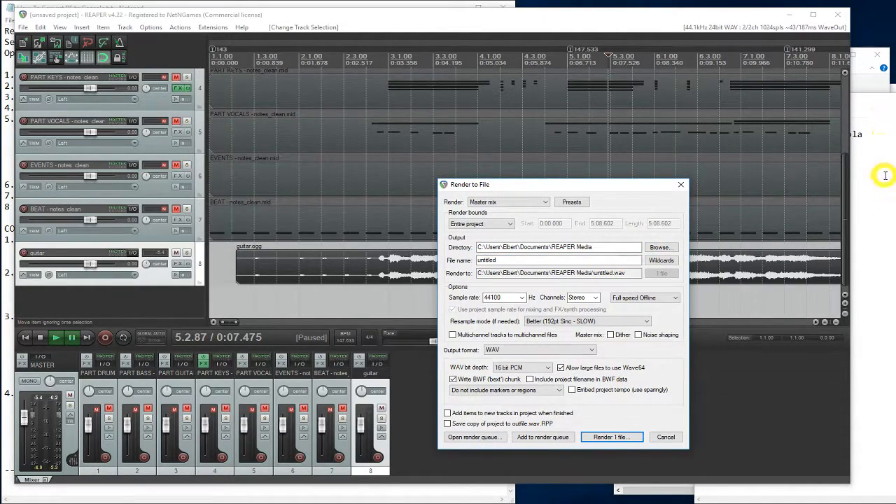
left_click(875, 93)
right_click(671, 129)
left_click(718, 145)
left_click(473, 185)
left_click(599, 247)
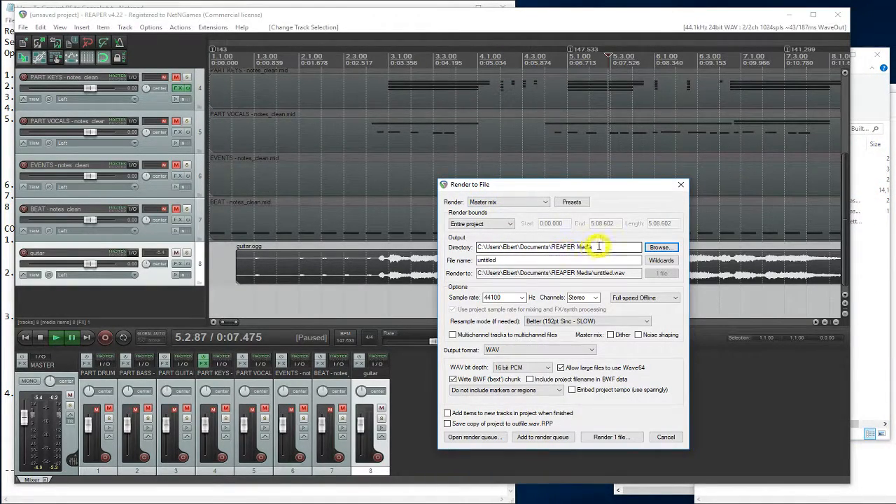
left_click_drag(536, 247, 435, 253)
key("ctrl+v")
Name the output file song_delayed and render the entire project as WAV
left_click_drag(512, 260, 457, 259)
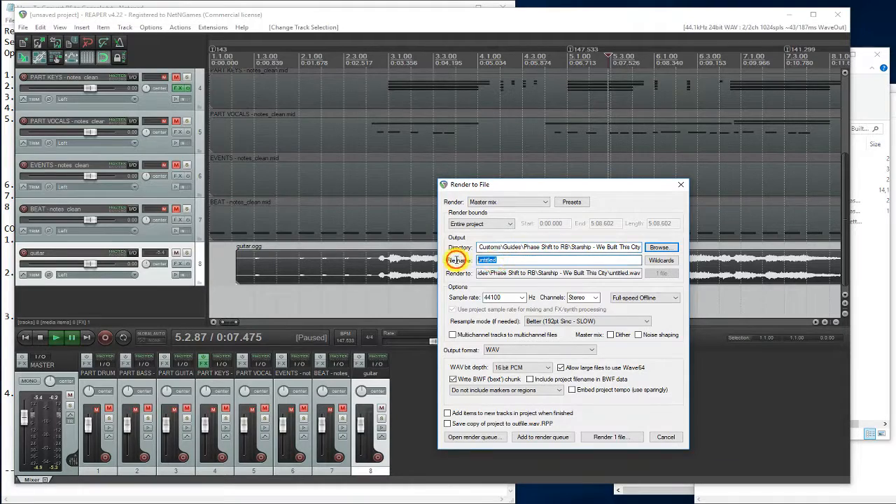
type("song_delay")
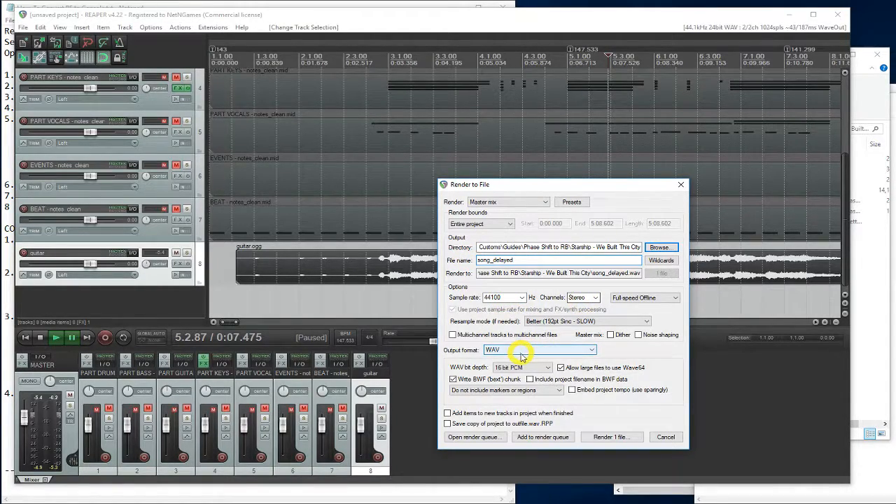
left_click(609, 438)
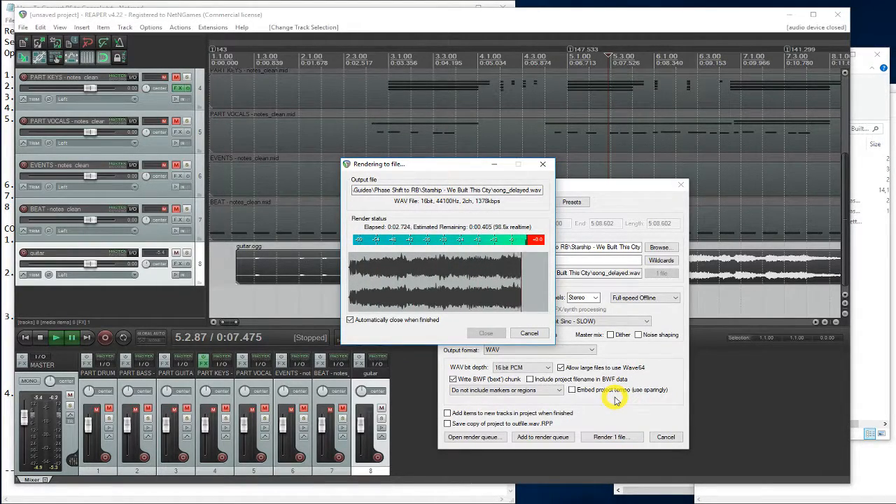
Minimize REAPER and look over the song folder, the Magma build progress and the how-to notes on unsynced audio
left_click(788, 14)
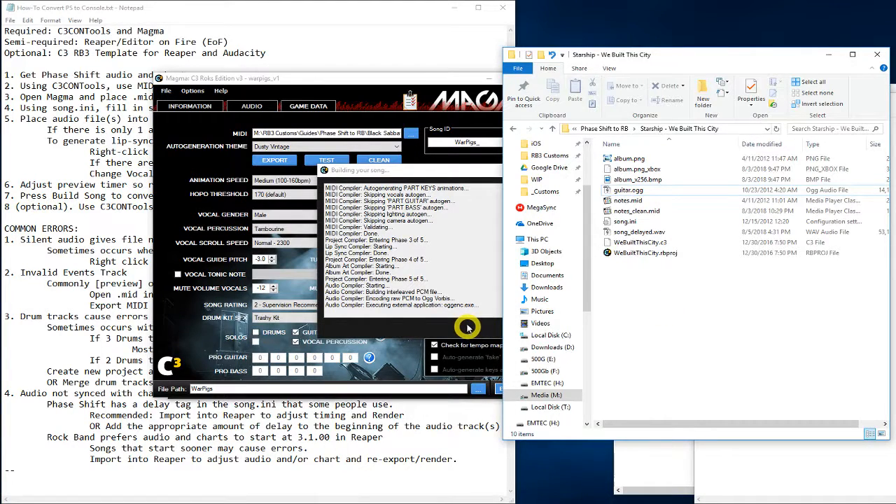
left_click(416, 170)
left_click(679, 304)
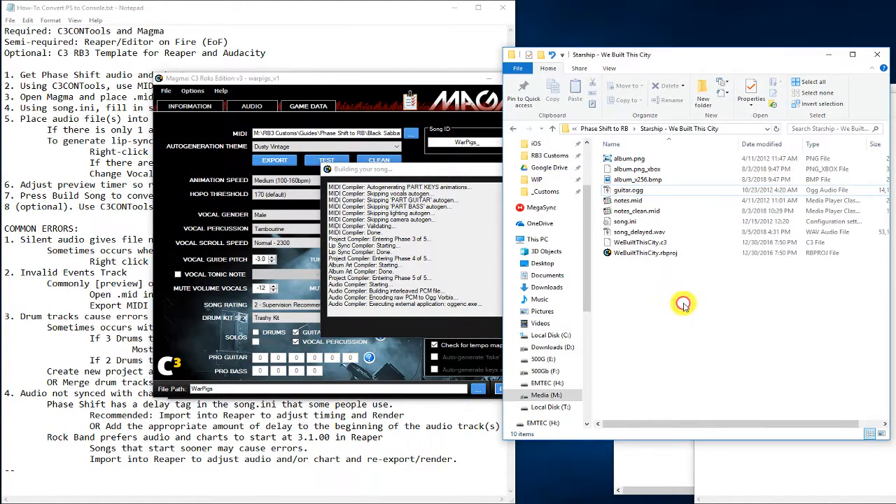
left_click(466, 427)
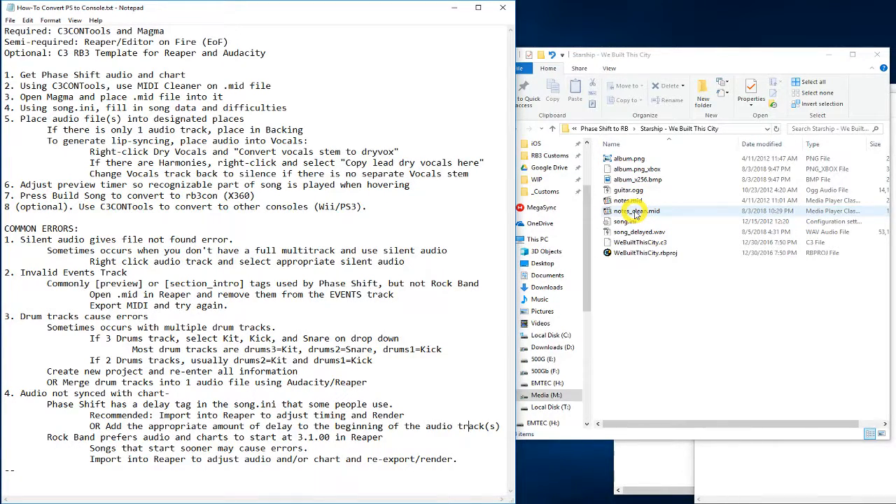
Shift the folder window clear of the notes, return to Phase Shift to RB and open the My Chemical Romance song folder
left_click_drag(630, 56, 660, 46)
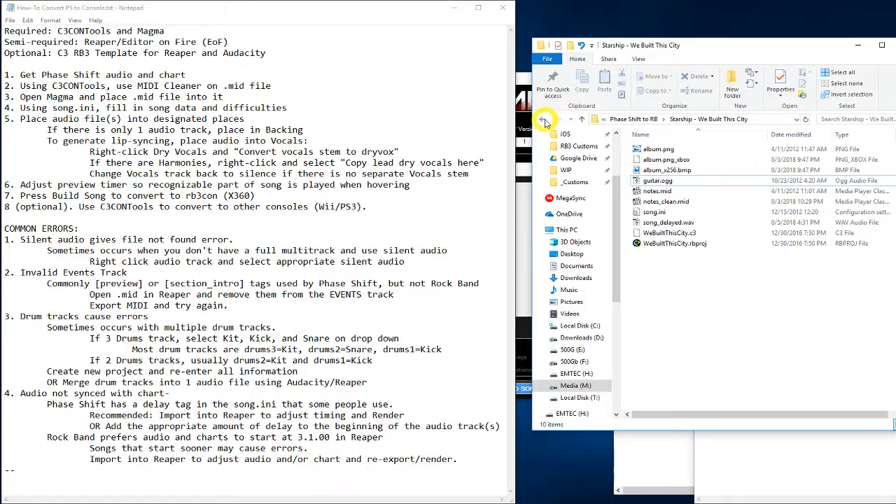
left_click(545, 122)
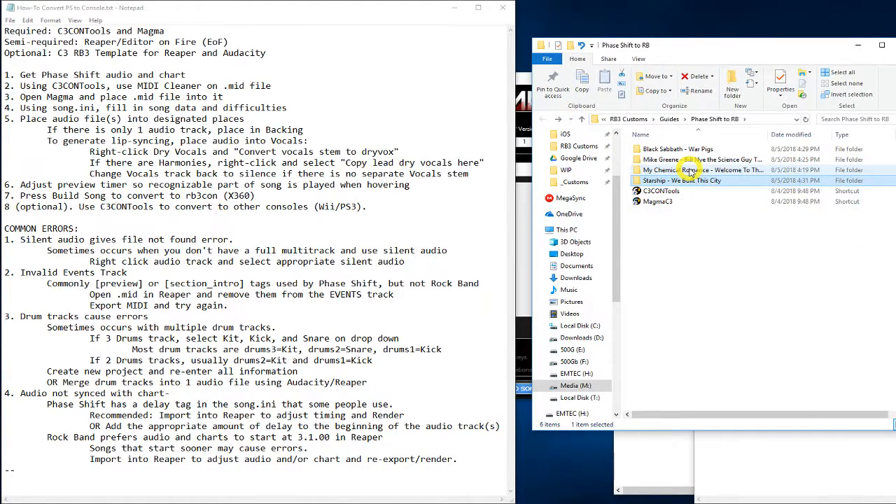
double_click(690, 172)
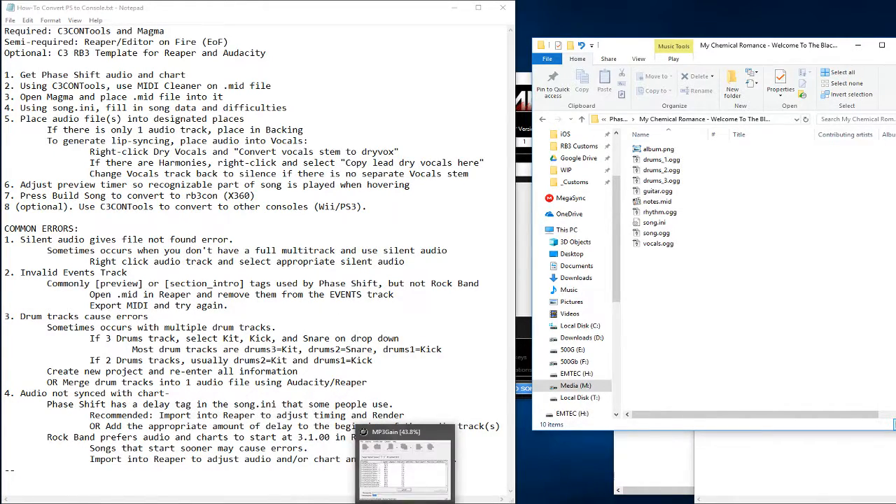
Run MIDI Cleaner from C3 CON Tools on the My Chemical Romance song's notes.mid, then close the cleaner
left_click(432, 500)
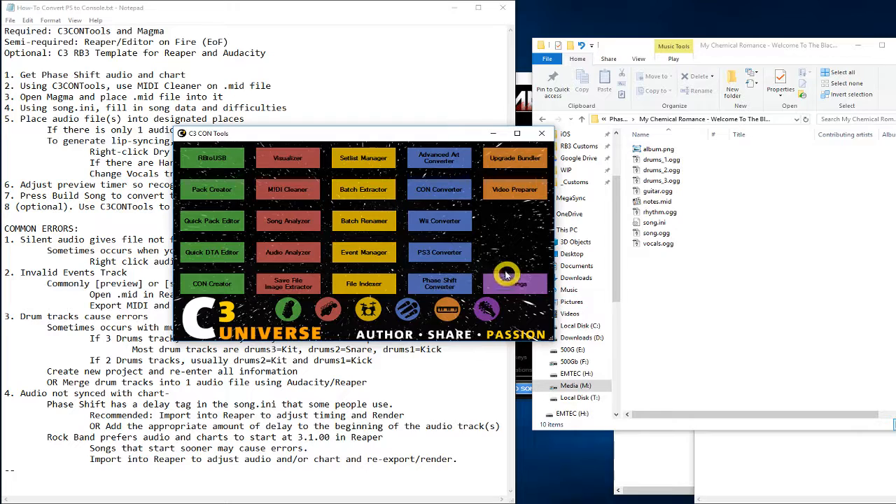
left_click(287, 189)
left_click_drag(651, 202, 524, 259)
left_click(592, 350)
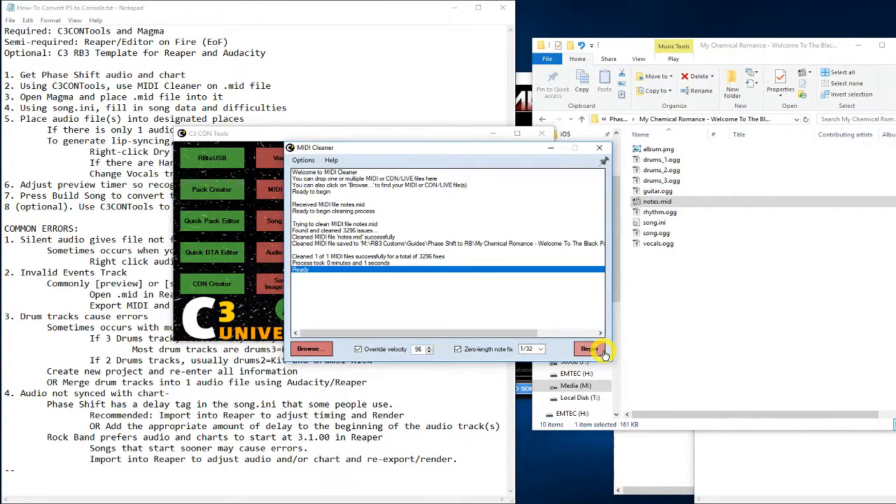
left_click(600, 152)
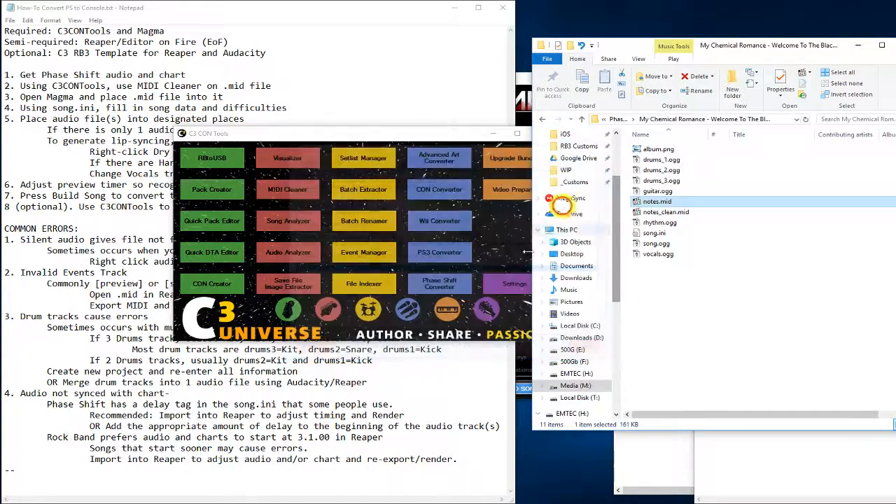
Switch to REAPER and start a new project without saving the current one
left_click(375, 476)
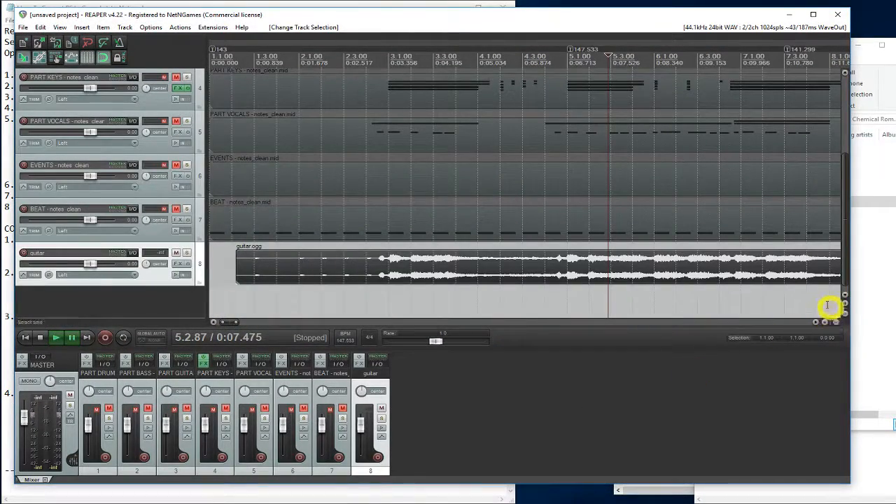
left_click(25, 28)
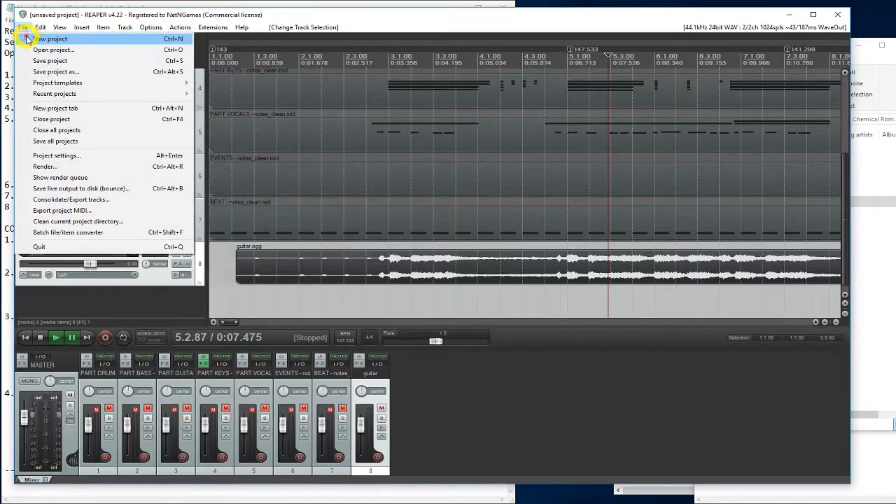
left_click(28, 35)
left_click(450, 283)
Open notes_clean.mid from the song folder in REAPER, expanding its source tracks to new tracks and merging its tempo map
left_click(881, 347)
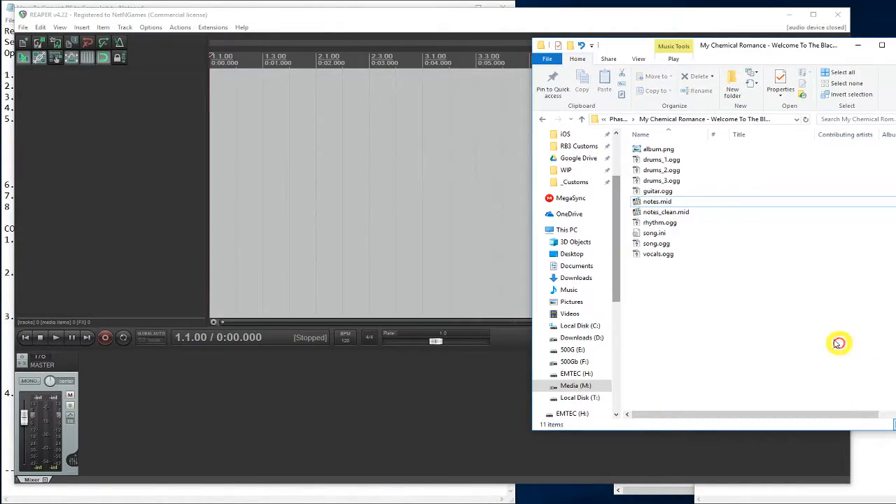
right_click(663, 213)
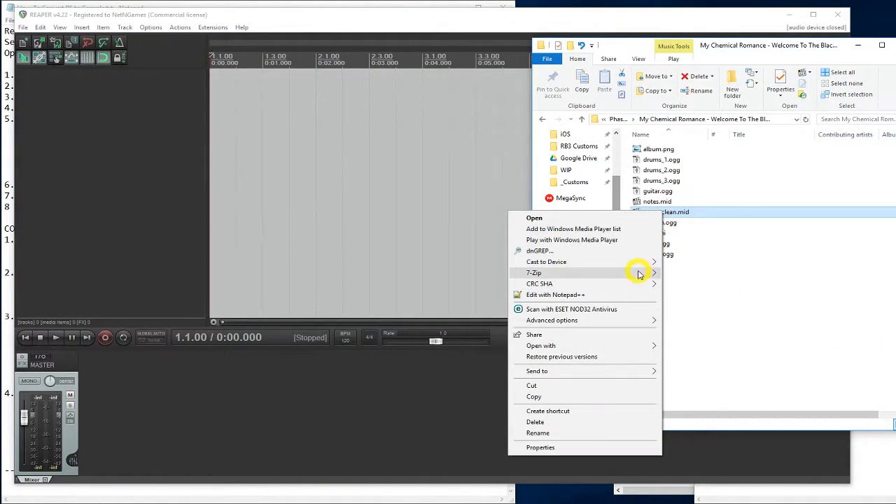
mouse_move(644, 348)
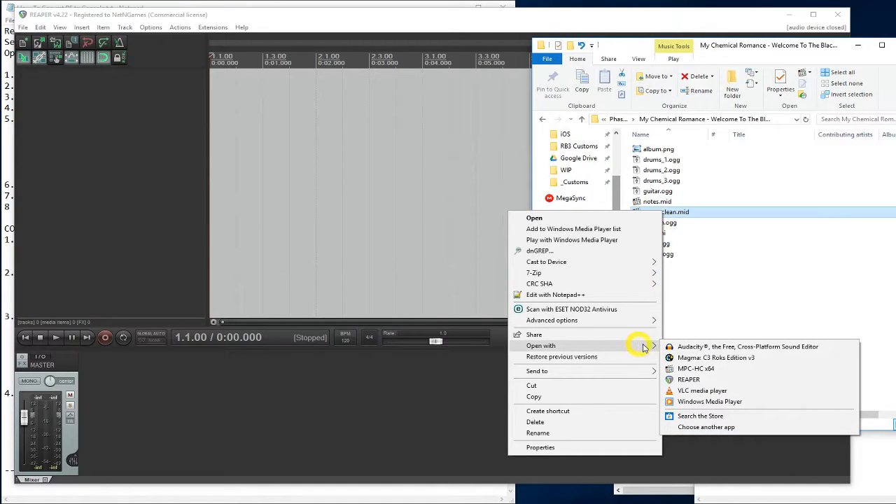
left_click(689, 380)
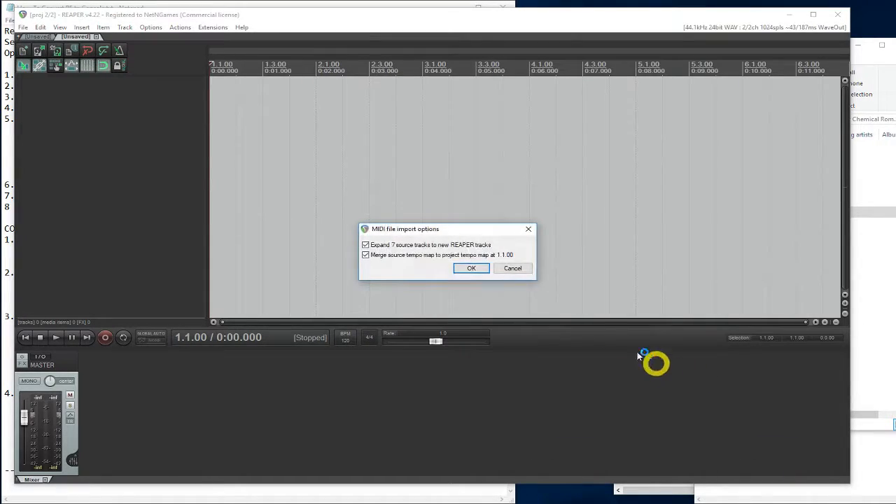
left_click(462, 270)
left_click(346, 230)
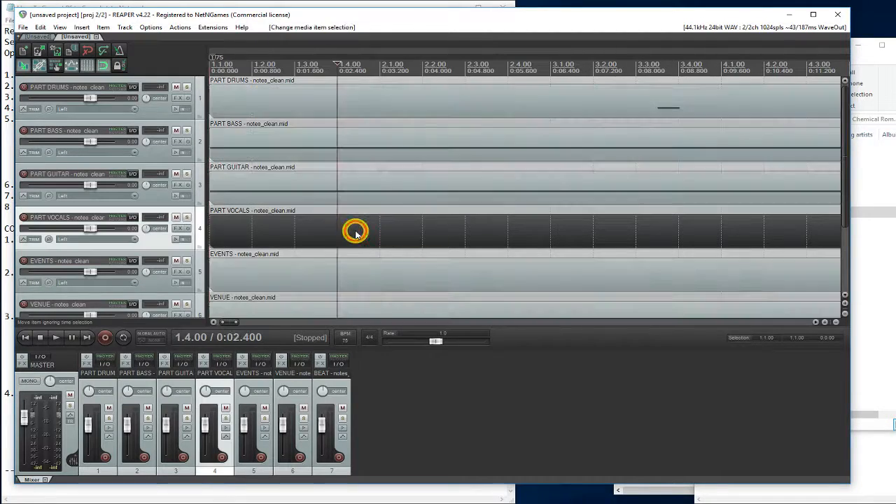
scroll(381, 276, "down", 2)
scroll(384, 282, "up", 3)
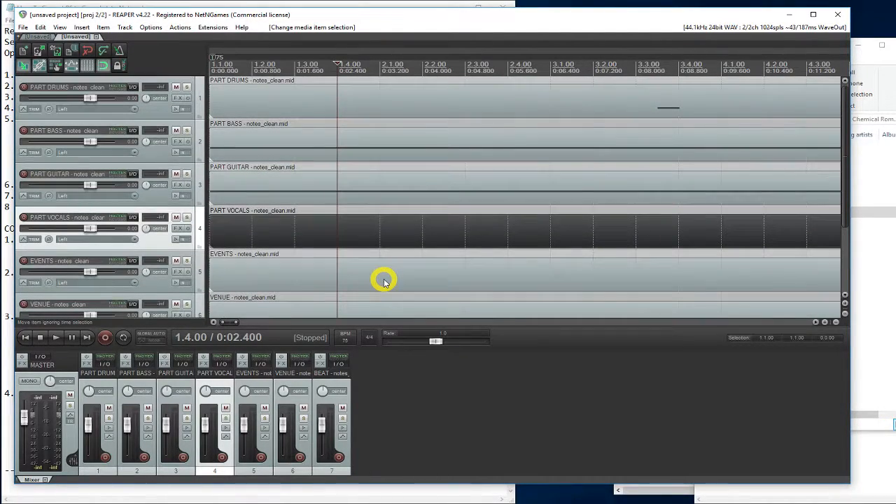
scroll(383, 281, "down", 3)
Import drums_1, drums_2, drums_3, guitar, song and vocals .ogg files below the MIDI tracks, each on a separate track
left_click(888, 322)
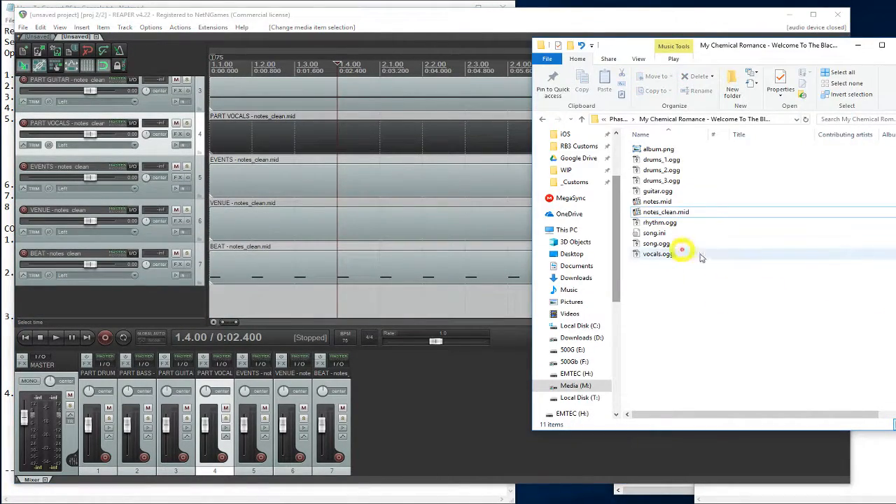
left_click(673, 161)
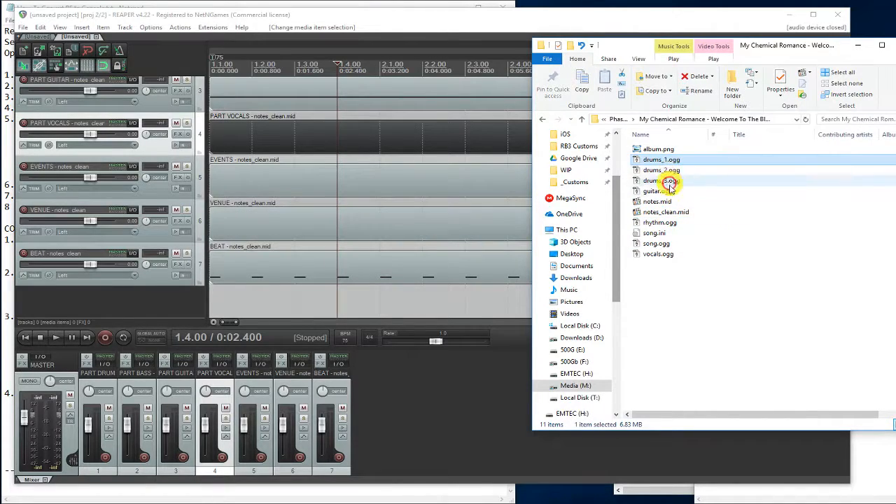
left_click(672, 192, "shift")
left_click_drag(679, 280, 669, 242)
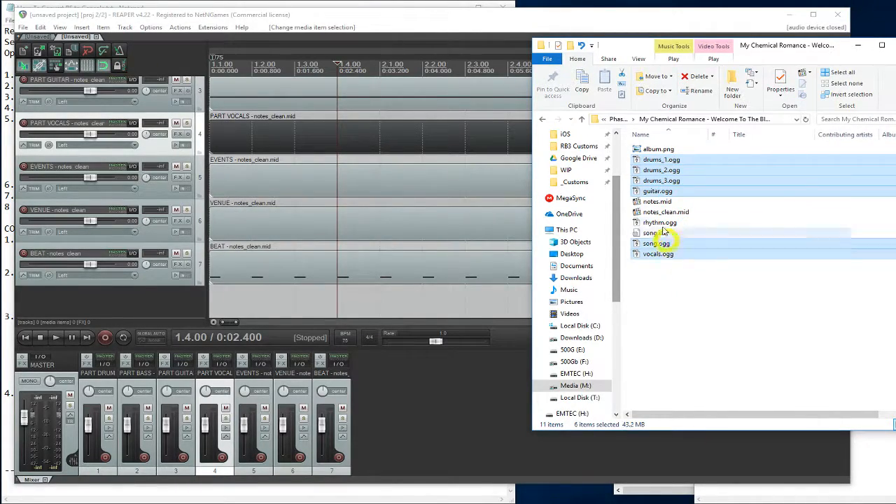
left_click_drag(660, 169, 287, 297)
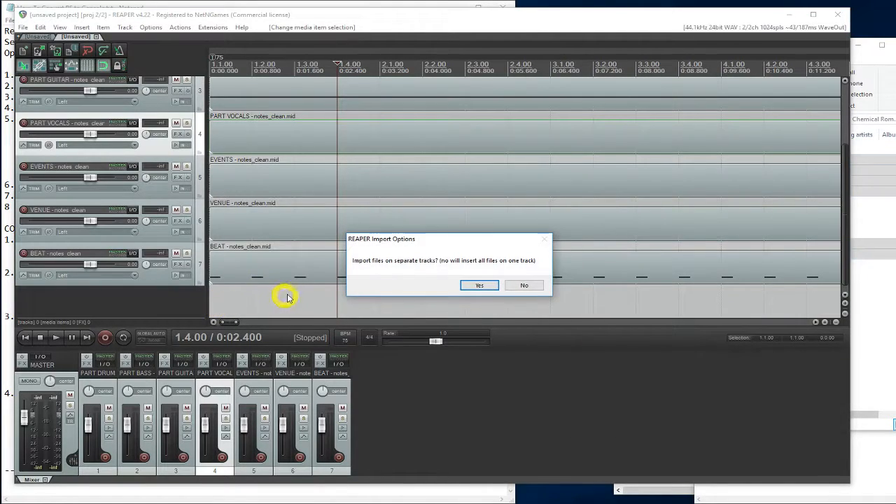
left_click(478, 285)
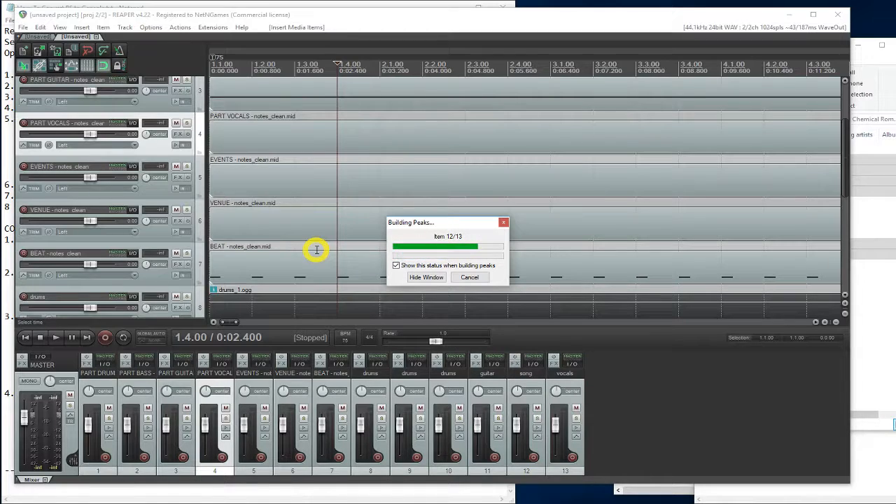
scroll(316, 250, "down", 3)
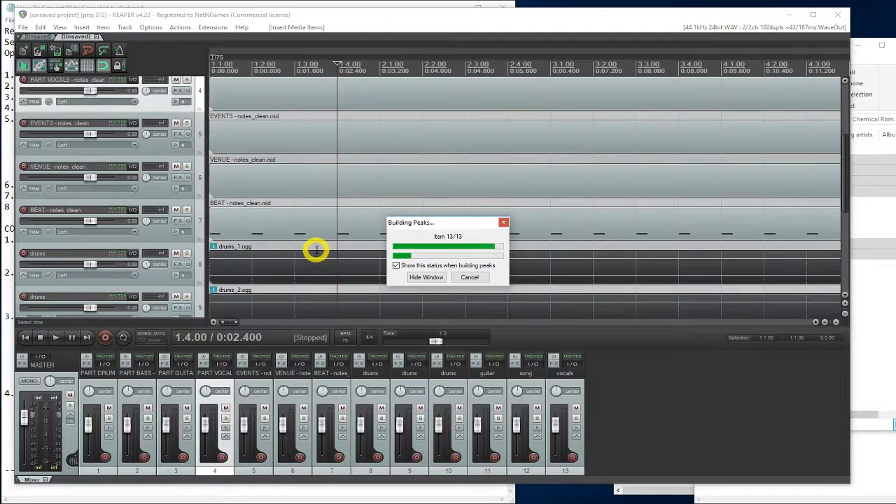
scroll(316, 250, "up", 2)
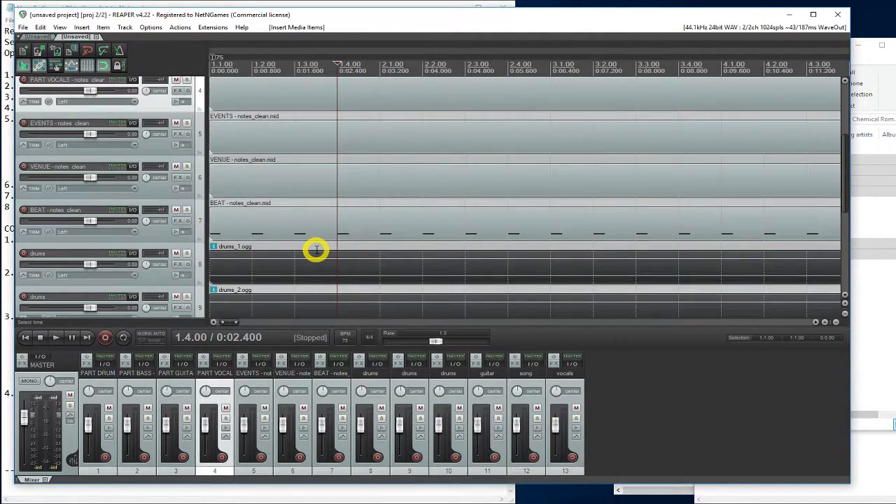
Play the project from 1.1.00 to check where the song audio starts relative to the chart
left_click(332, 134)
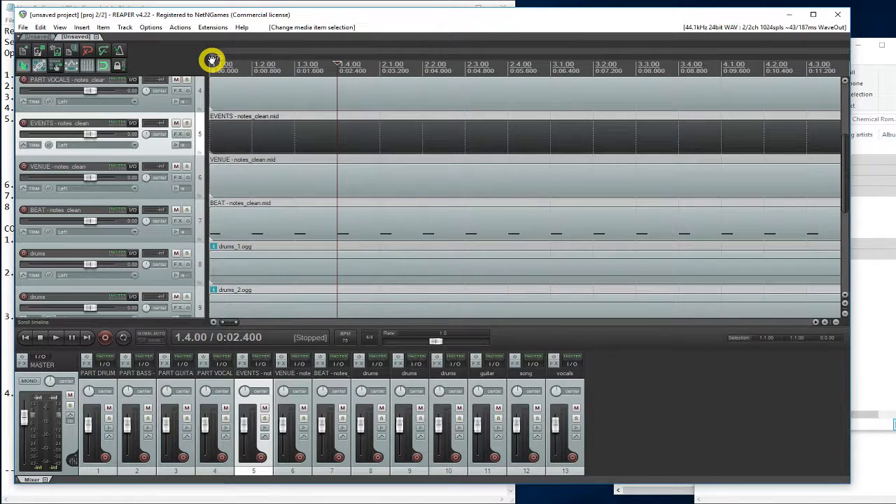
scroll(591, 210, "down", 5)
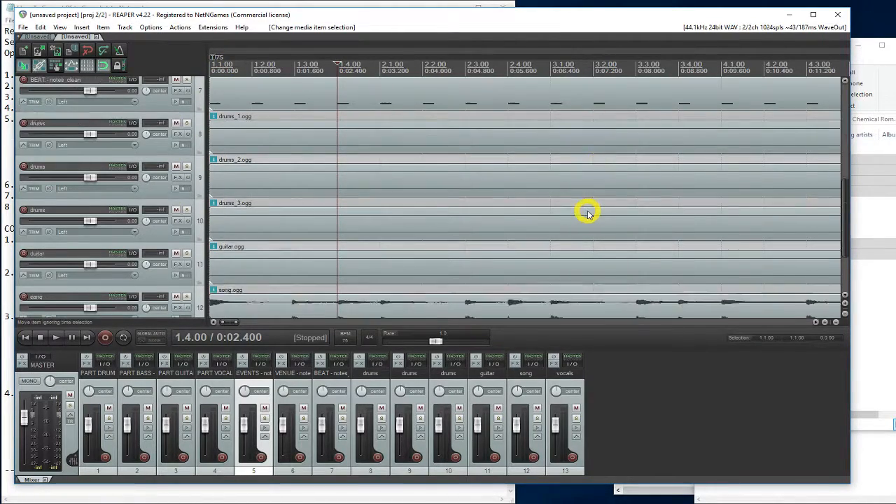
left_click(215, 67)
key("space")
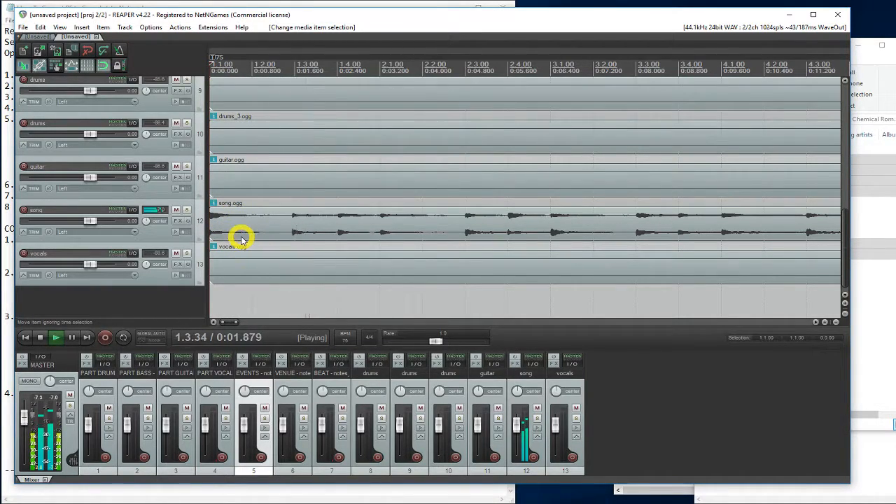
key("ctrl+space")
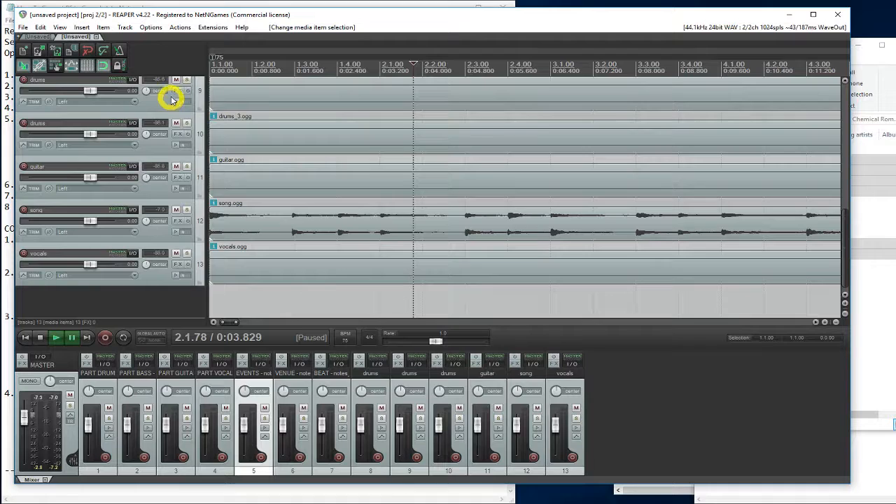
Load the C3 Custom RB3 Template2 project template in the empty project and set its starting tempo to 75 BPM
left_click(24, 28)
left_click(58, 17)
left_click(37, 38)
left_click(25, 27)
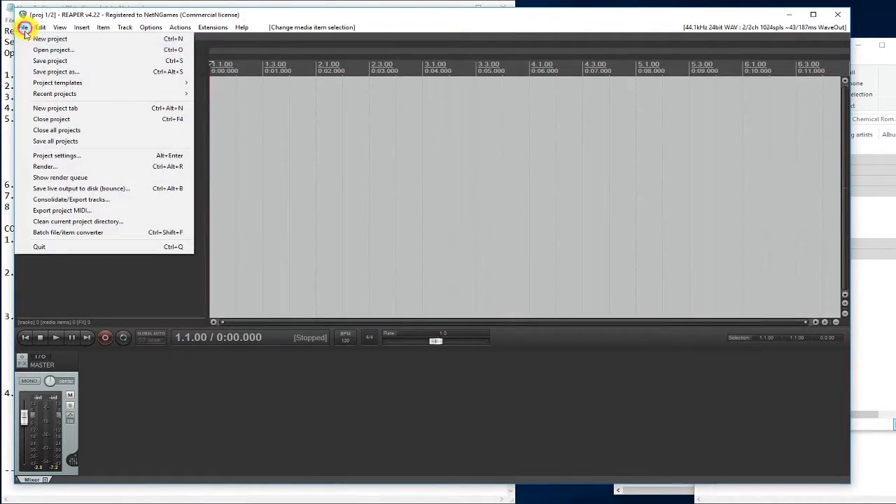
mouse_move(121, 86)
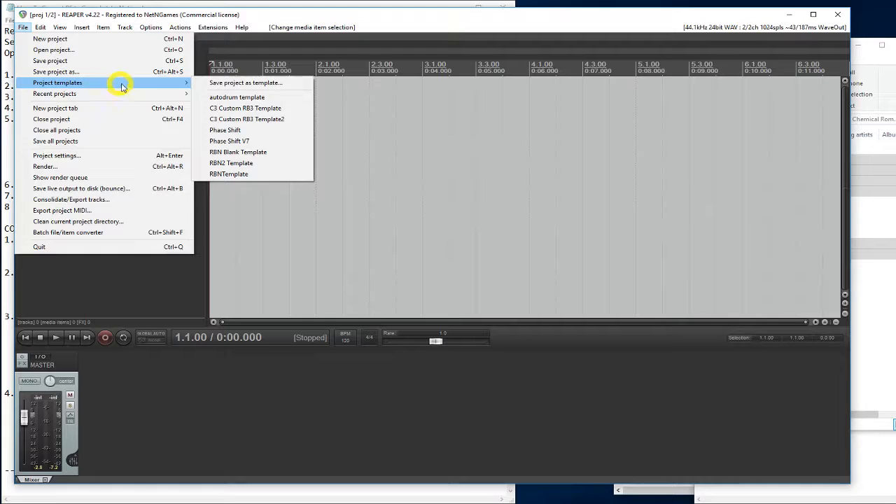
left_click(253, 120)
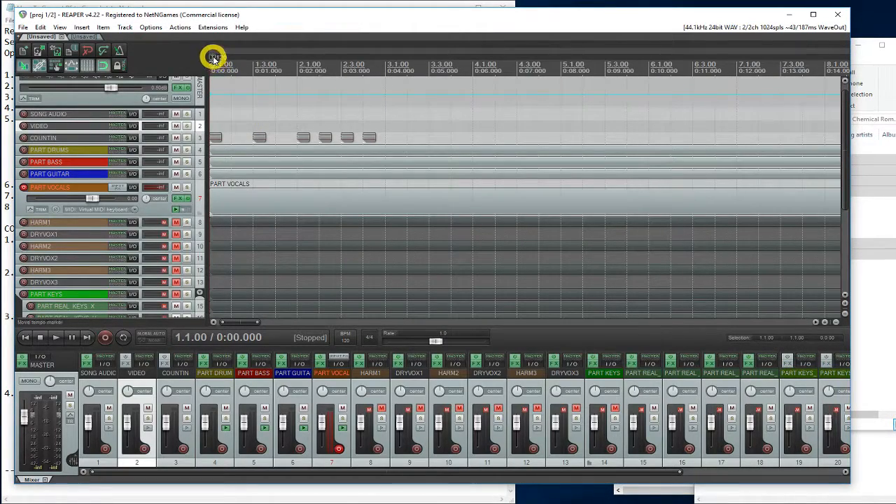
double_click(214, 59)
key("Return")
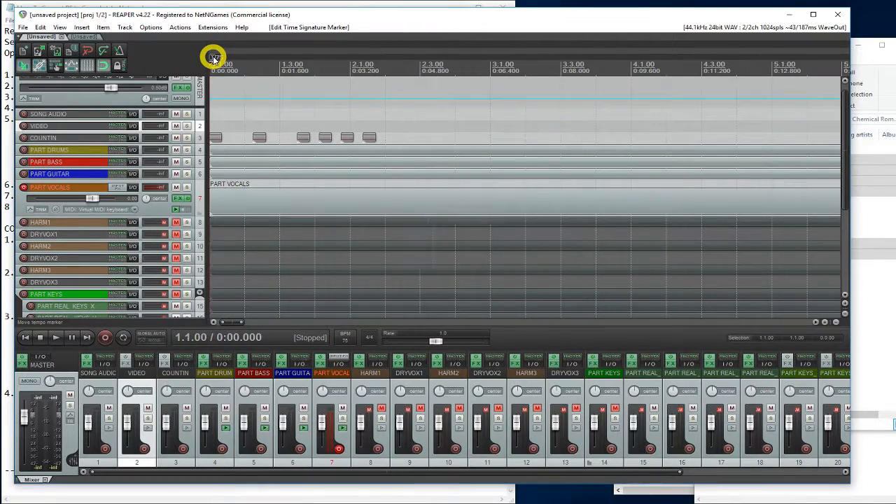
Import the song's drums, guitar, rhythm, song and vocals .ogg files at 3.1.00 below the template tracks, each on a separate track
left_click(868, 327)
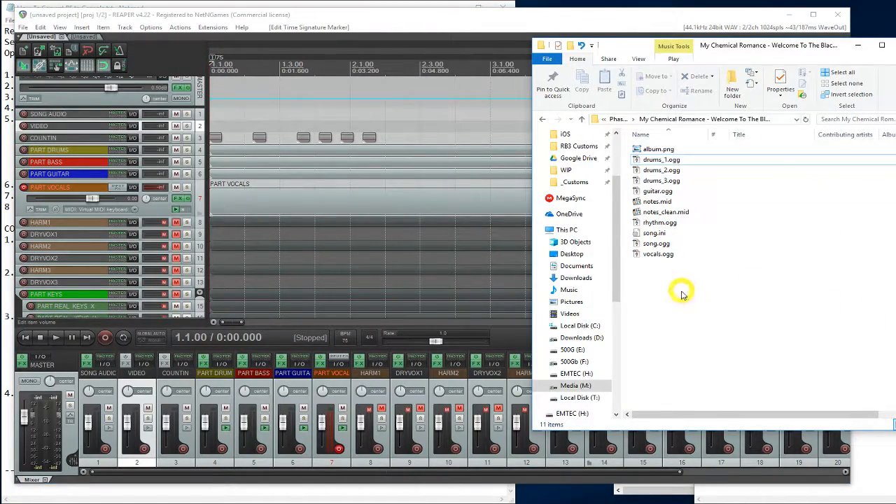
left_click_drag(696, 296, 669, 221)
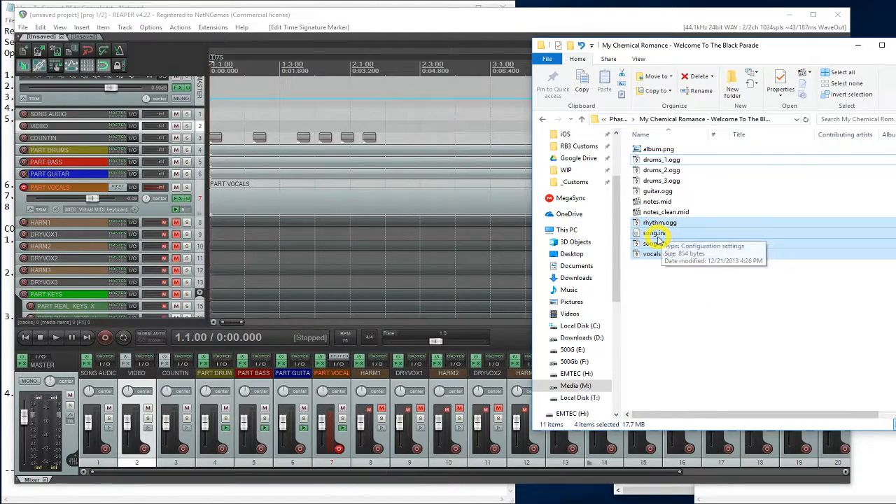
scroll(452, 214, "down", 2)
left_click_drag(626, 183, 494, 299)
scroll(451, 214, "down", 3)
left_click(485, 285)
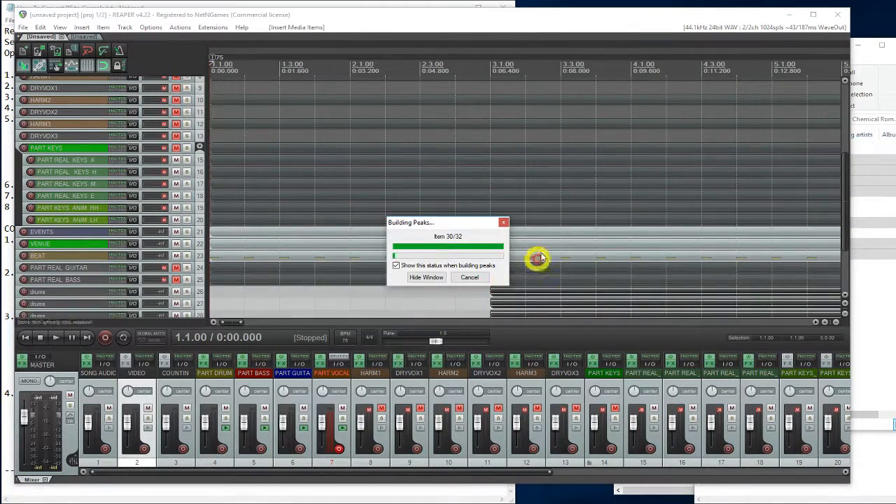
scroll(546, 249, "down", 4)
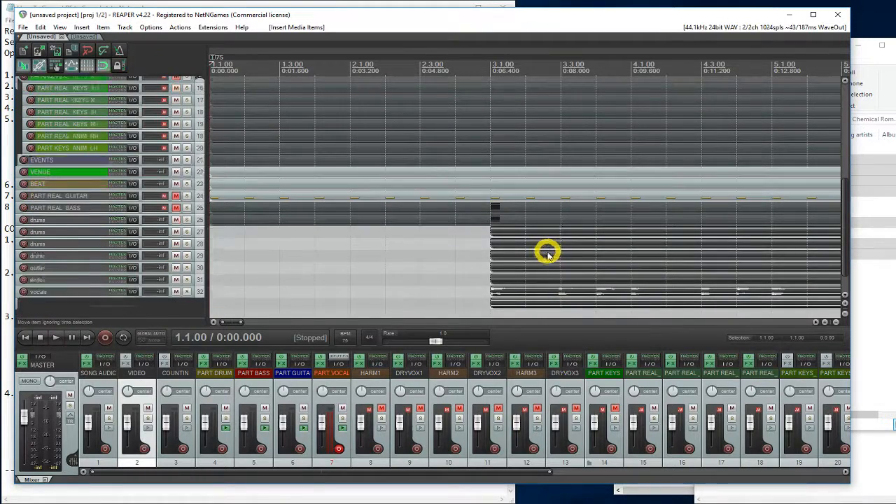
left_click(513, 297)
Import notes_clean.mid below the audio at 3.1.00, expanding its source tracks and merging its tempo map there
left_click(885, 295)
left_click_drag(652, 213, 499, 300)
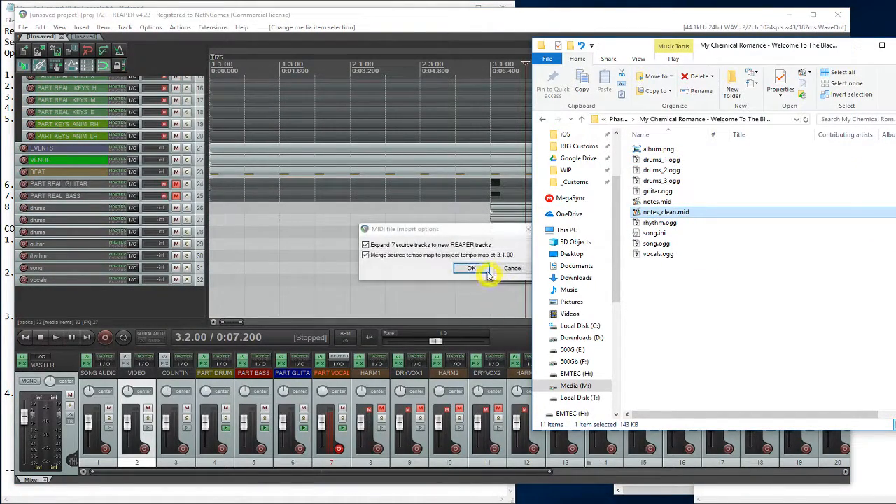
left_click(476, 275)
scroll(520, 270, "down", 3)
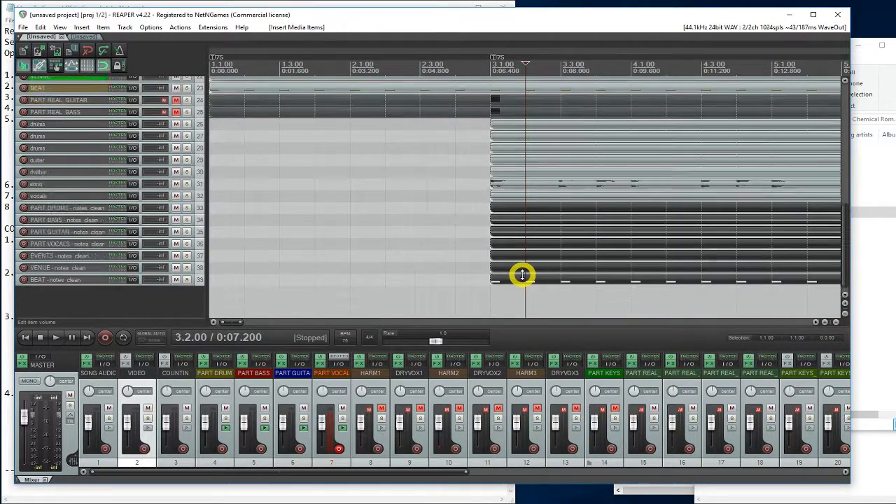
Play the project from 3.1.00 to check the song audio's start against the imported chart
left_click(489, 301)
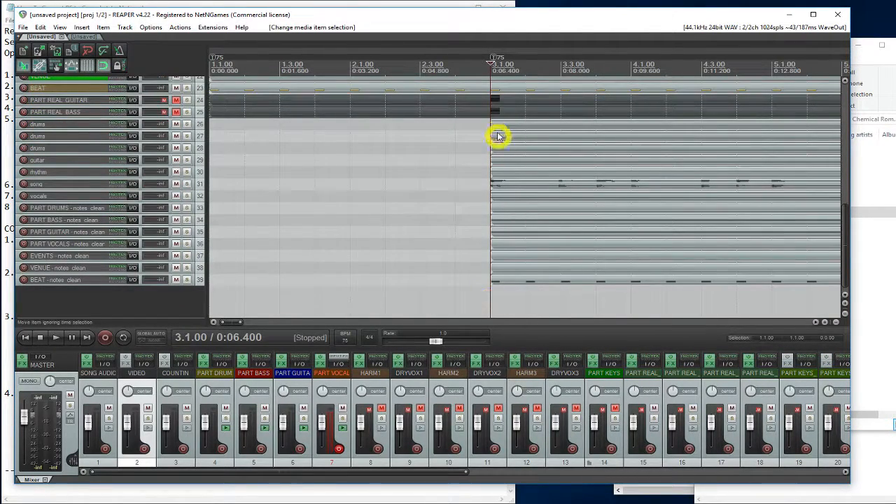
left_click(500, 186)
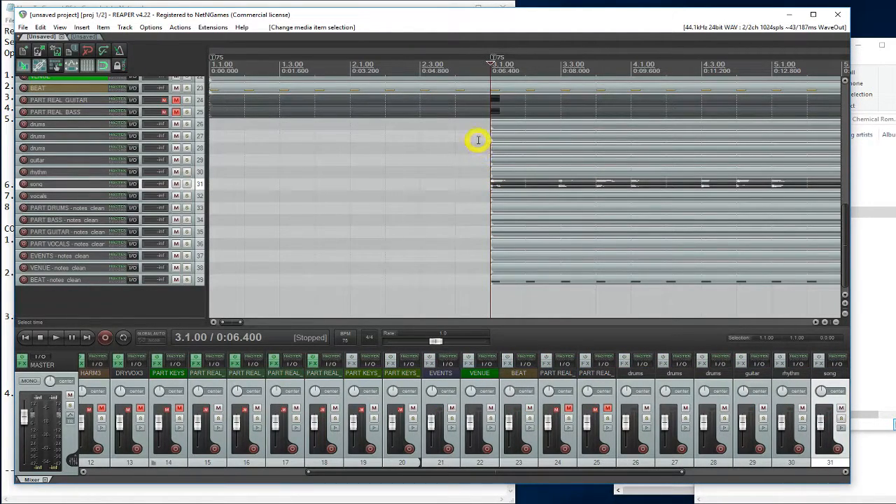
key("space")
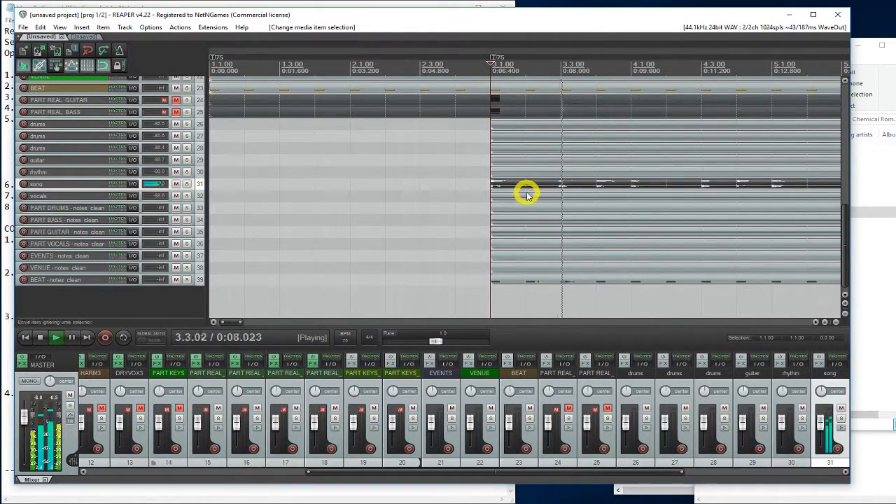
Stop playback and move the seven imported audio tracks, from the first drums track through vocals, into the SONG AUDIO folder
key("ctrl+space")
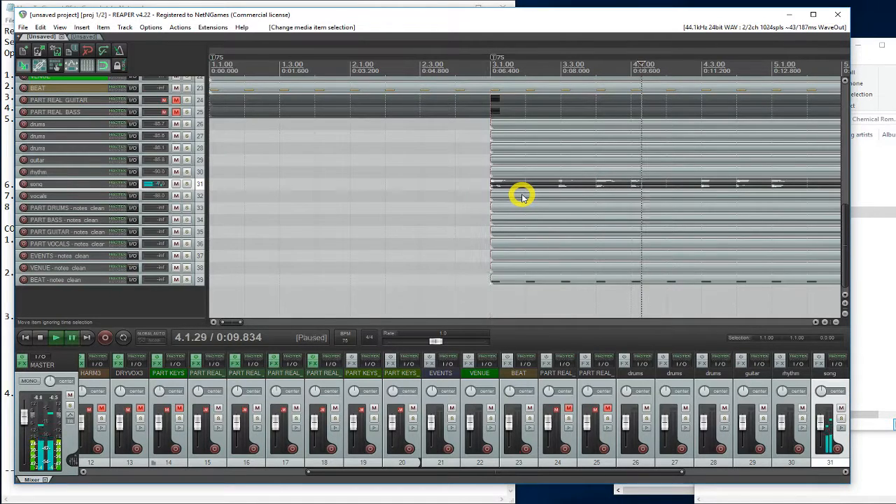
scroll(474, 189, "up", 2)
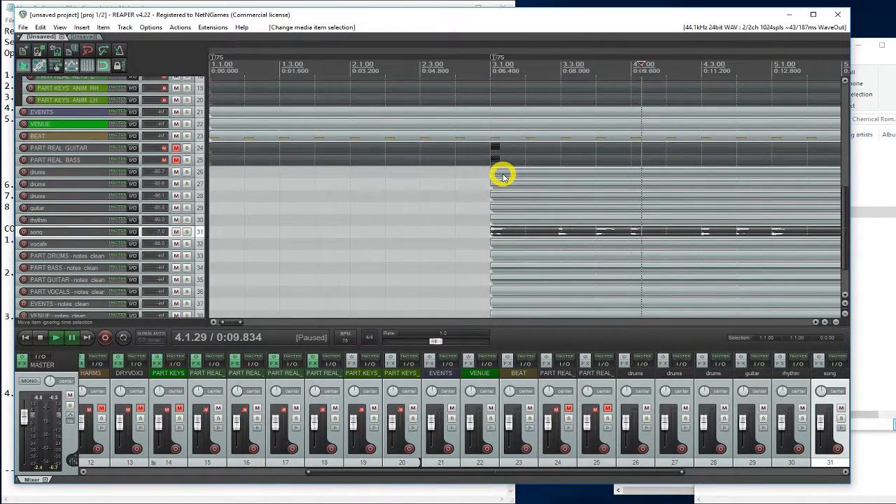
left_click(500, 174)
scroll(501, 175, "up", 1)
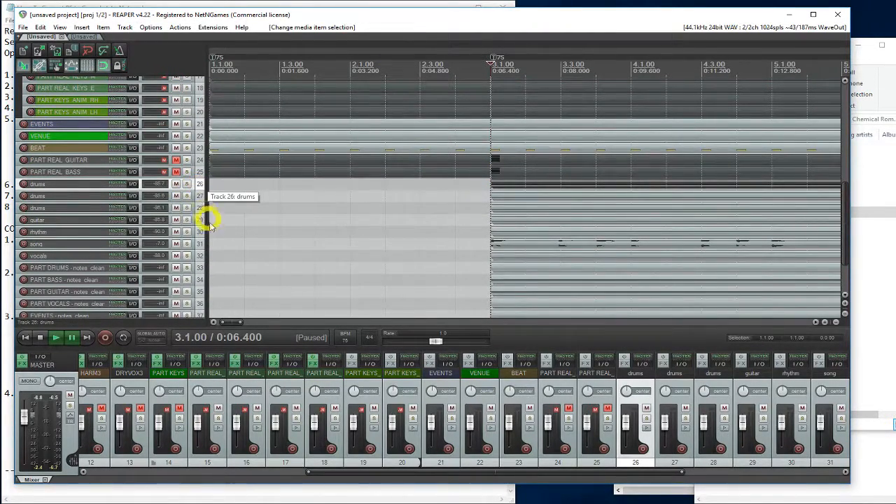
left_click(203, 256, "shift")
left_click_drag(200, 185, 200, 120)
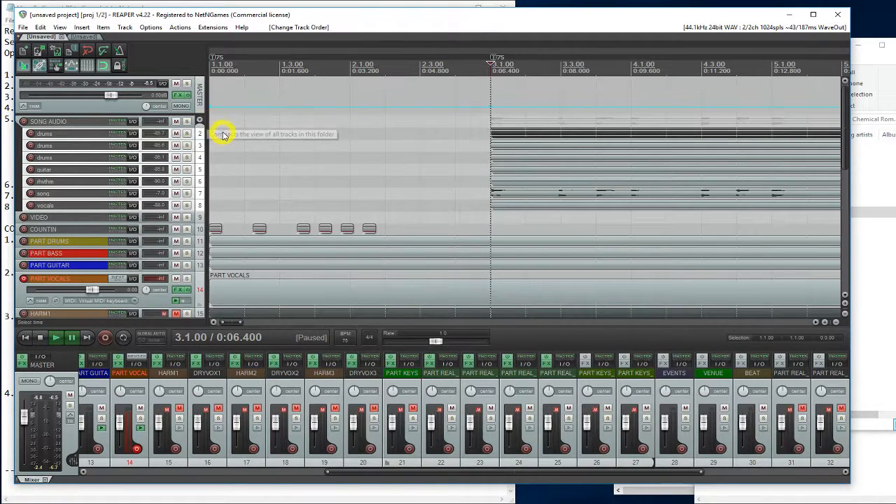
Open the imported PART DRUMS - notes_clean item in the MIDI editor and copy all of its events
scroll(263, 184, "down", 10)
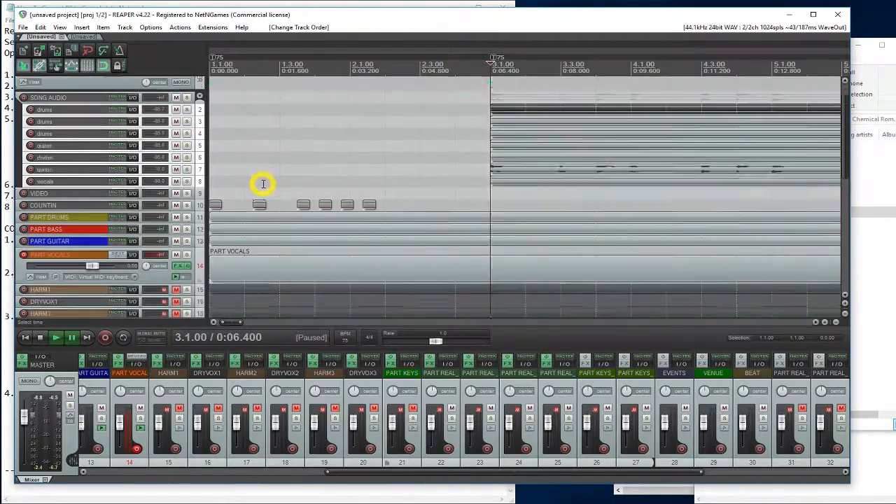
scroll(273, 185, "down", 3)
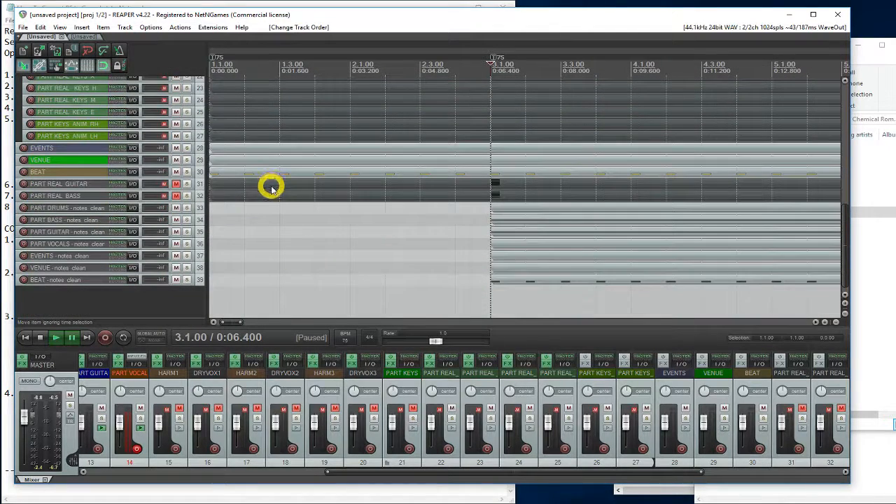
left_click(271, 220)
double_click(512, 212)
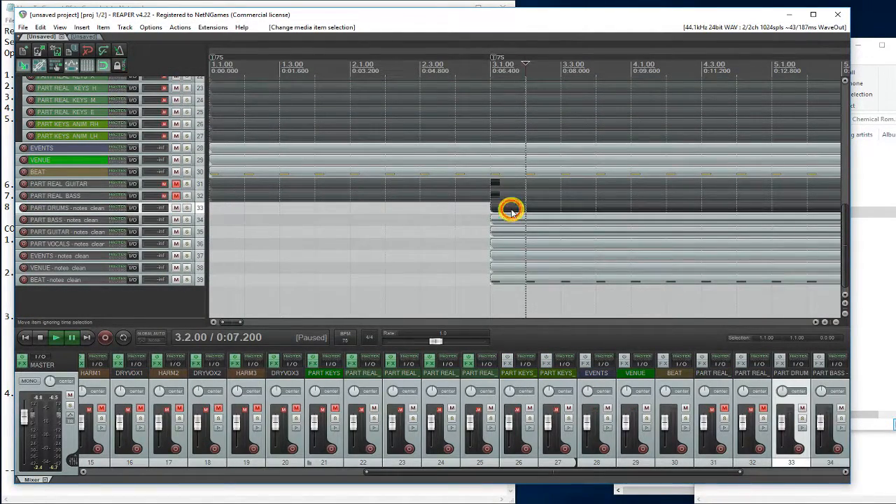
left_click(551, 410)
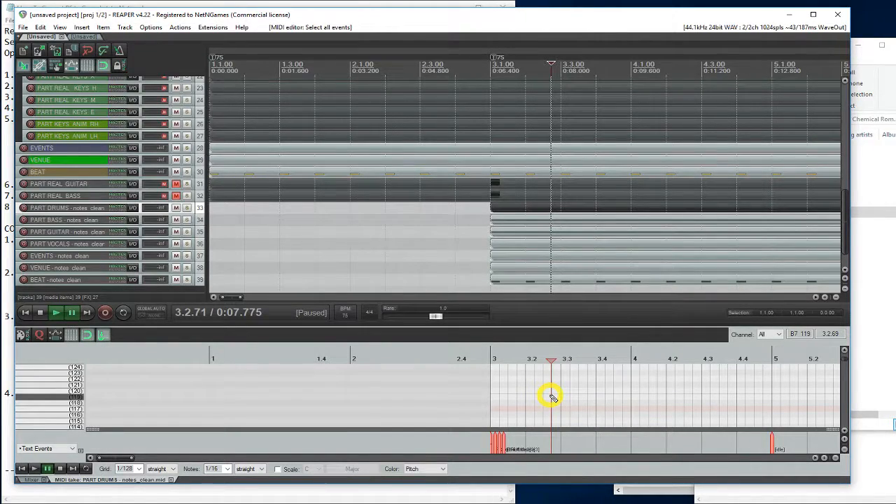
Paste the copied drum events into the template's PART DRUMS item at 3.1.00
scroll(490, 214, "up", 8)
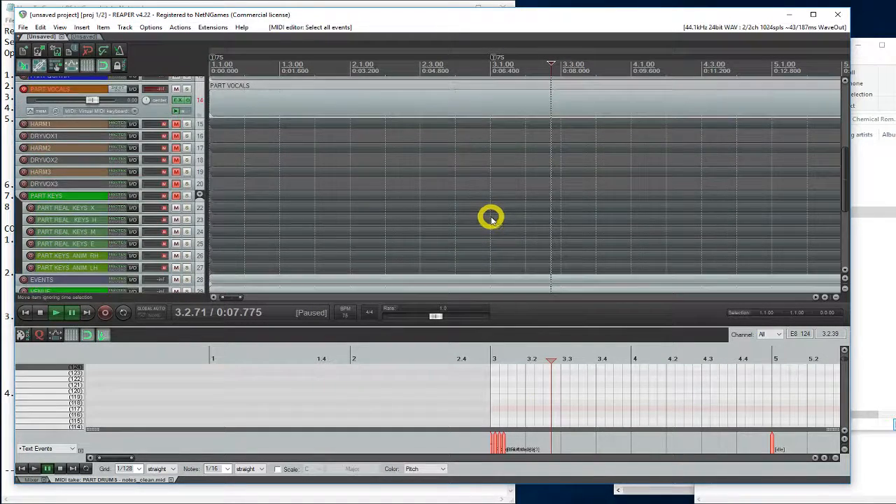
left_click(492, 147)
left_click(477, 413)
left_click(489, 409)
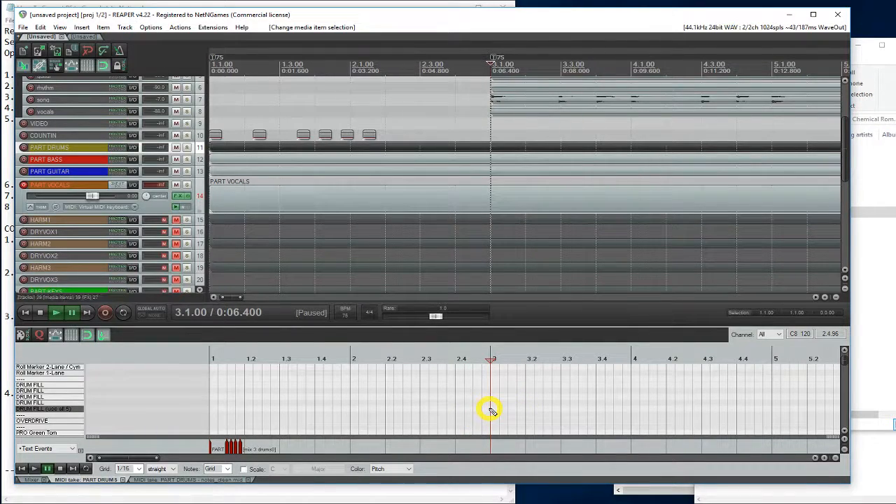
key("ctrl+v")
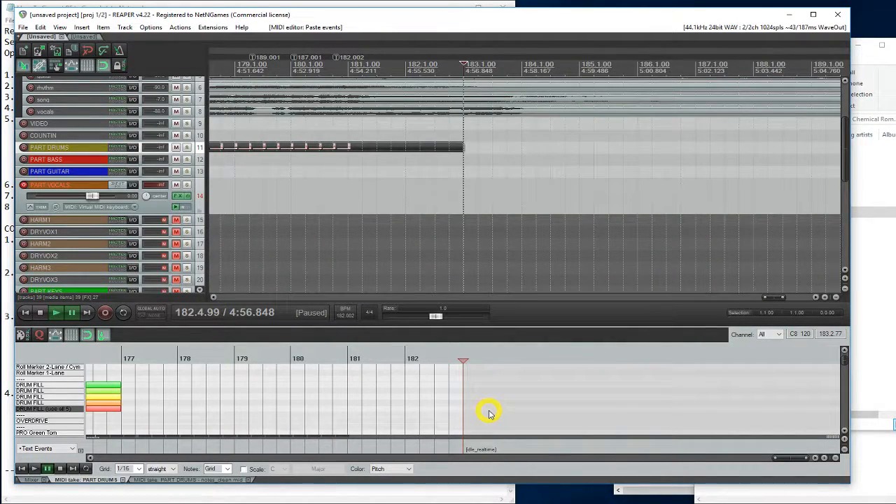
Delete the duplicate track-name and mix text events pasted at 3.1.00 in PART DRUMS, and move the [idle] event from measure 5 to 3.1.00
left_click(425, 400)
key("Home")
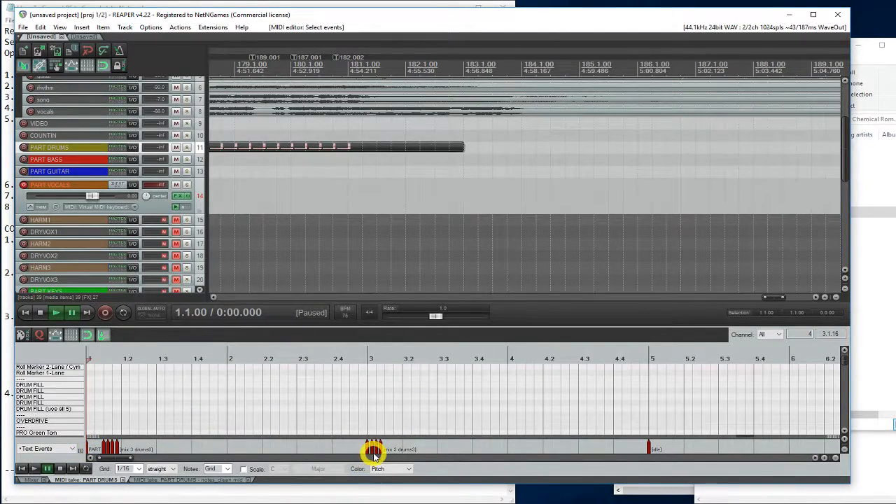
left_click(651, 450)
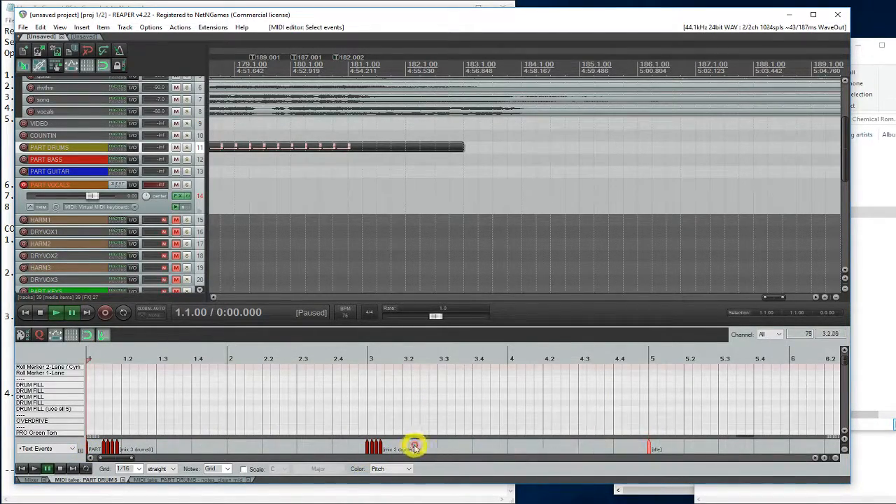
left_click_drag(384, 447, 366, 449)
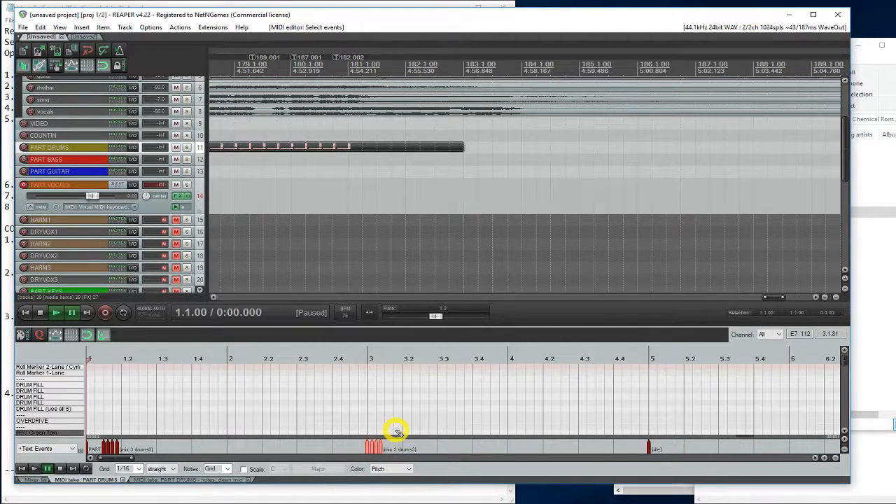
mouse_move(371, 450)
left_mouse_down()
mouse_move(648, 448)
mouse_move(356, 448)
mouse_move(367, 448)
left_mouse_up()
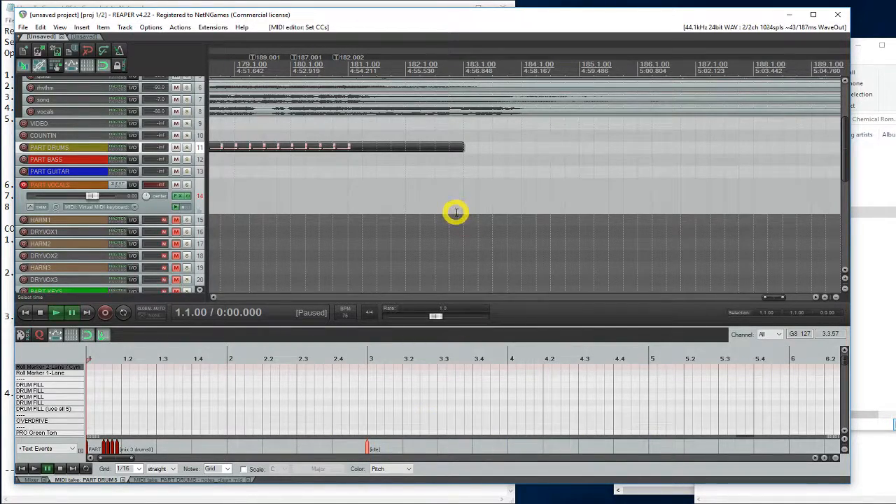
Return to the project start, look over the remaining notes_clean tracks, and switch to How-To Convert PS to Console.txt in Notepad
left_click(431, 202)
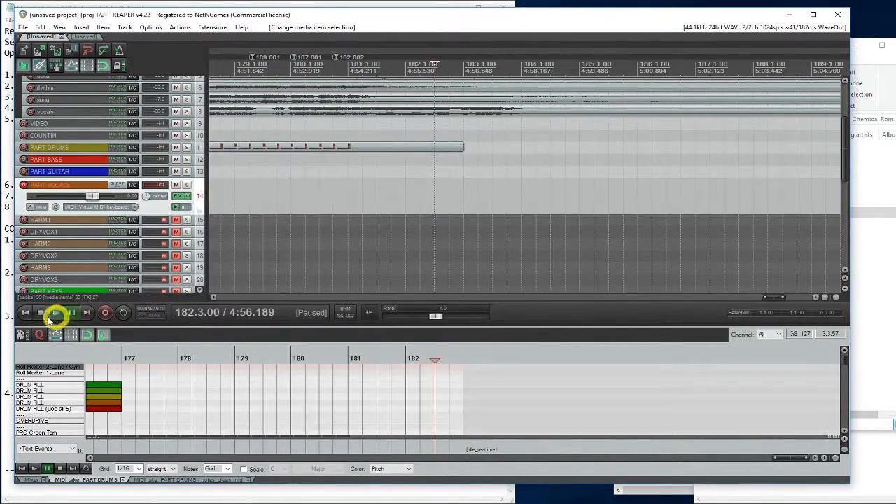
left_click(26, 312)
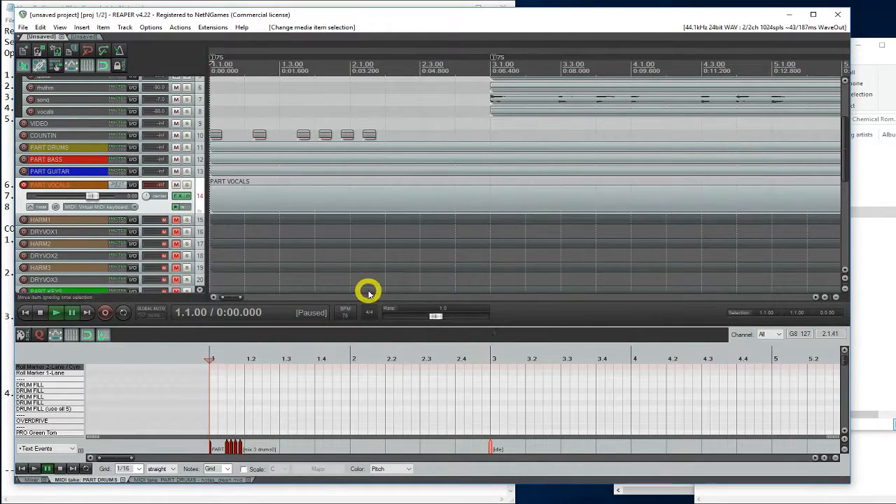
scroll(410, 260, "down", 5)
scroll(437, 262, "down", 3)
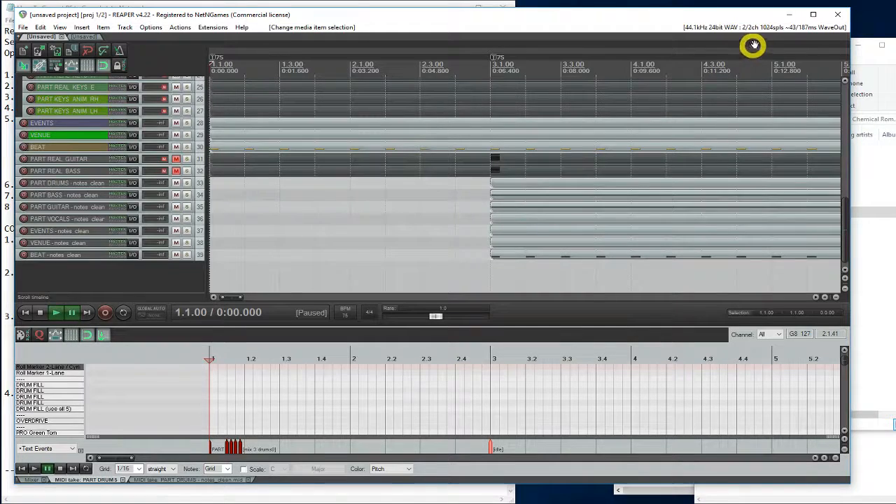
left_click(789, 14)
left_click(460, 388)
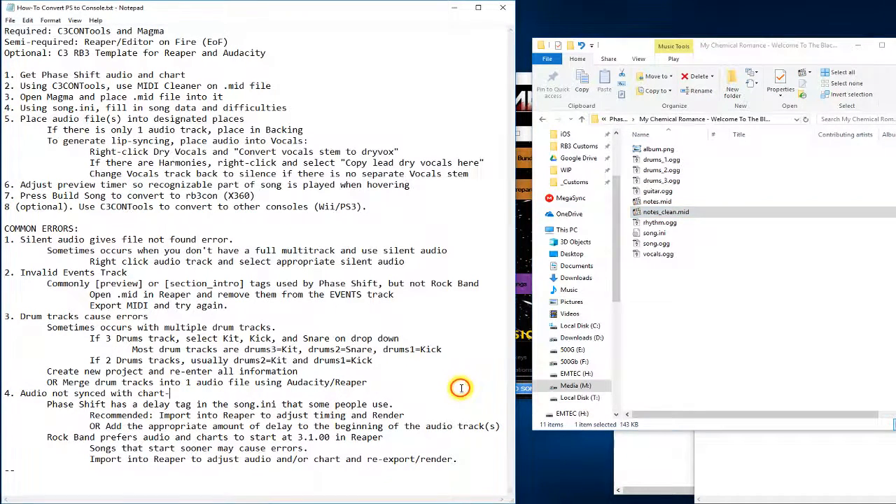